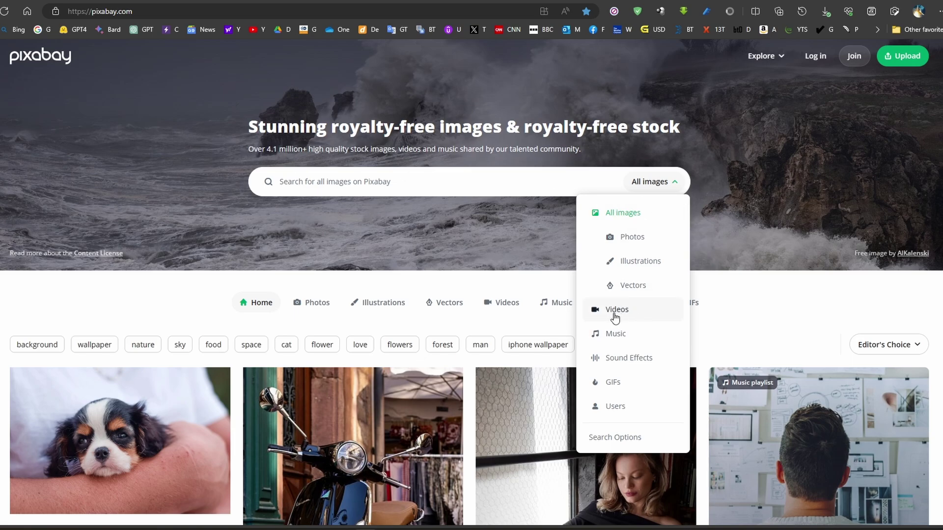
# Browse the Freepik video results for "woman dancing greenscreen" and open the full-body clip of the woman in a grey hoodie
pyautogui.click(84, 120)
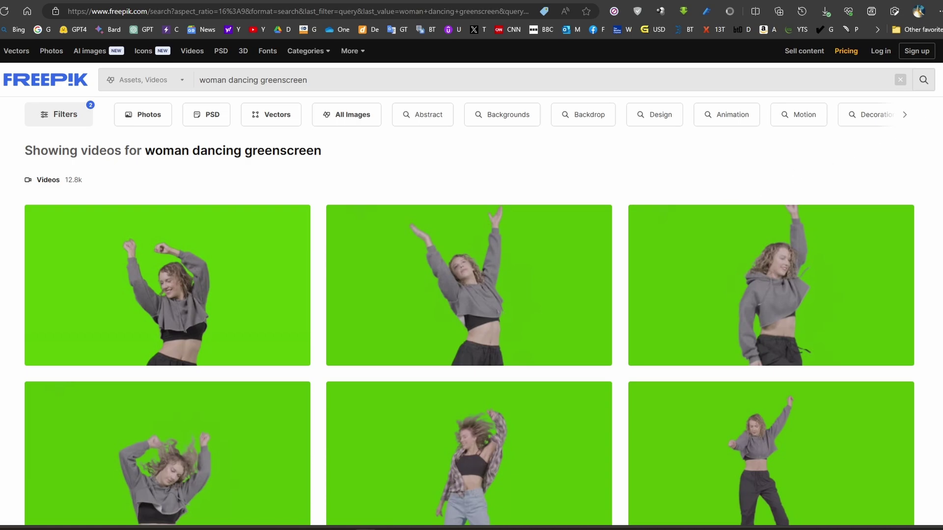
pyautogui.scroll(-6, 560, 215)
pyautogui.scroll(7, 560, 215)
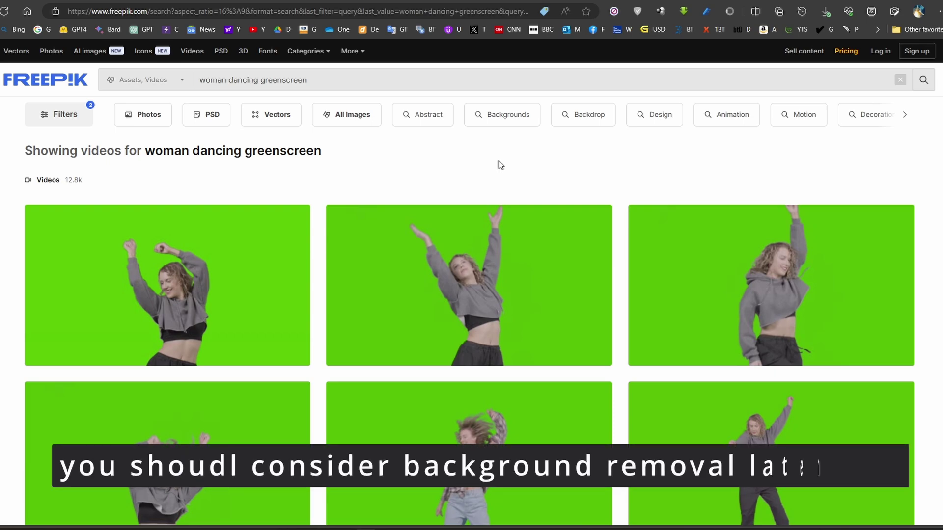
pyautogui.scroll(-3, 499, 165)
pyautogui.moveTo(848, 281)
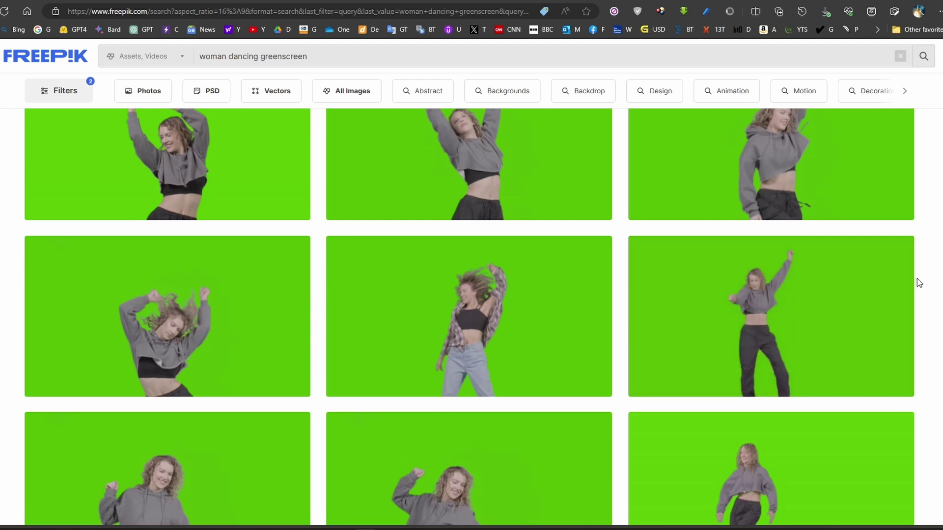
pyautogui.moveTo(874, 245)
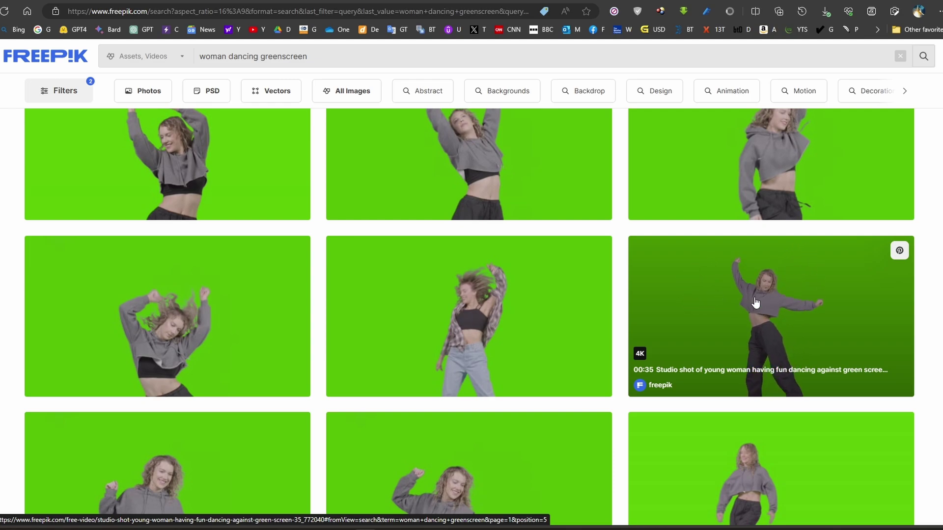
pyautogui.click(805, 316)
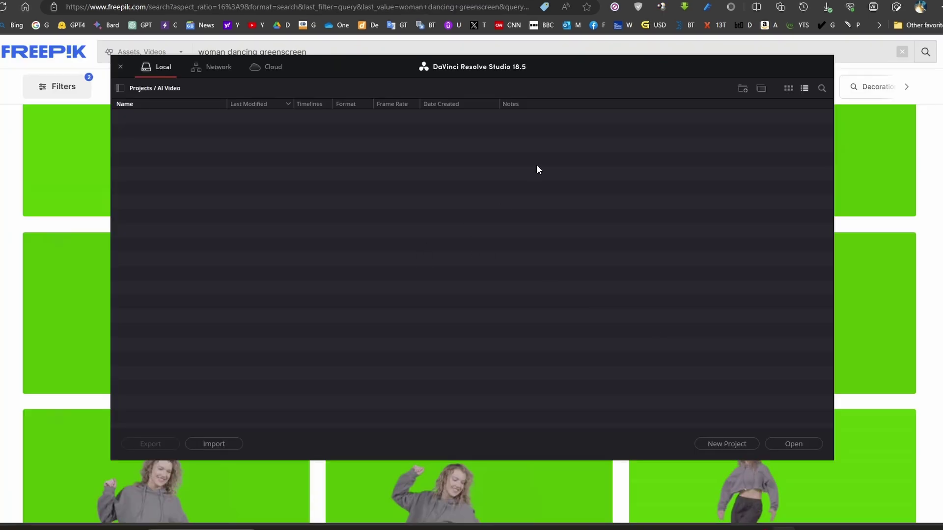
# Start a new project in DaVinci Resolve, entering "dancing video png" as the project name
pyautogui.click(735, 444)
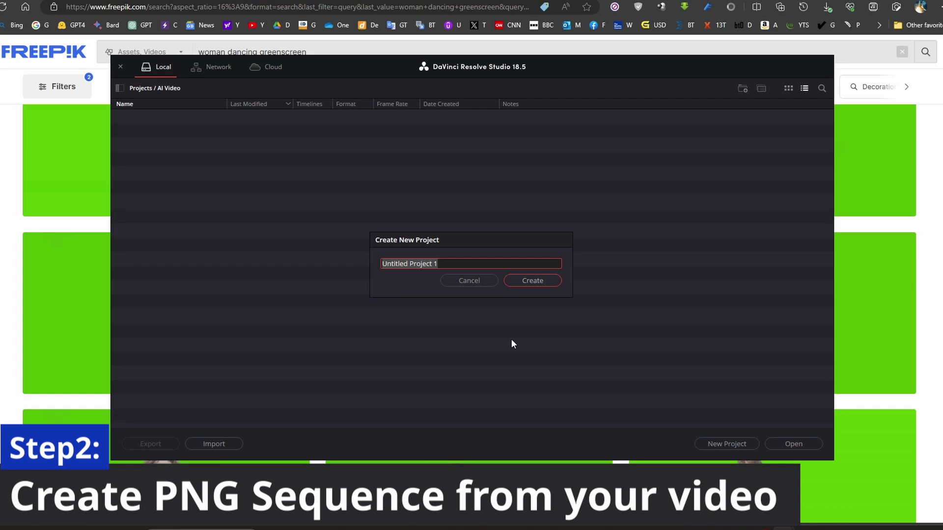
pyautogui.write('dancing video')
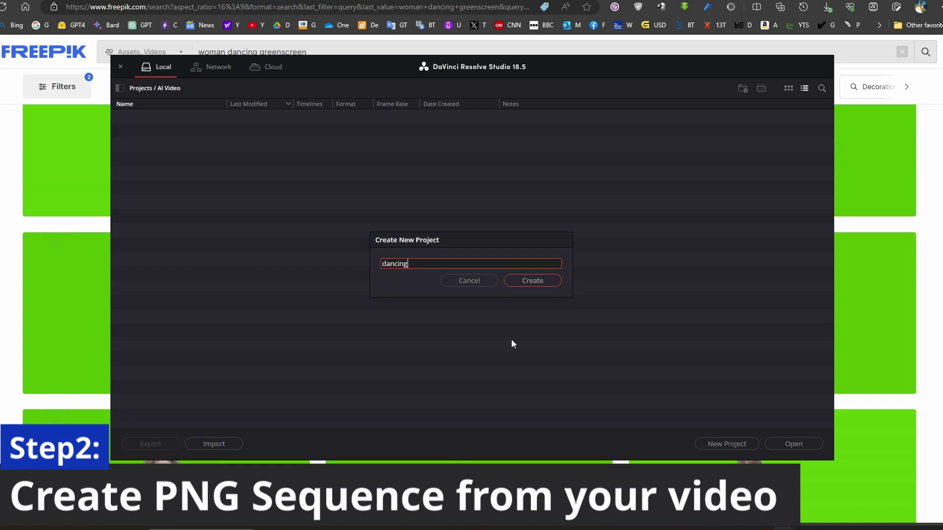
pyautogui.write(' png')
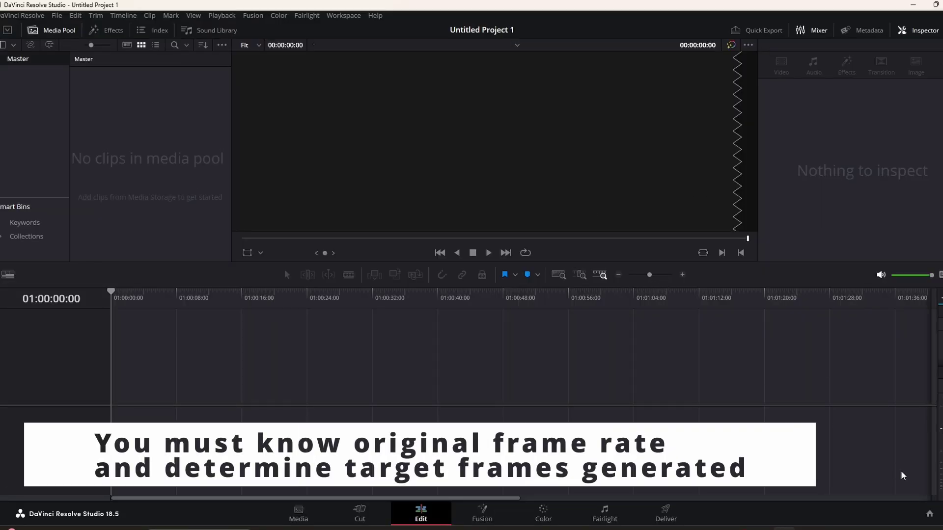
# Set the project's timeline resolution to a custom 768 x 768 in the project settings
pyautogui.hotkey('shift', '9')
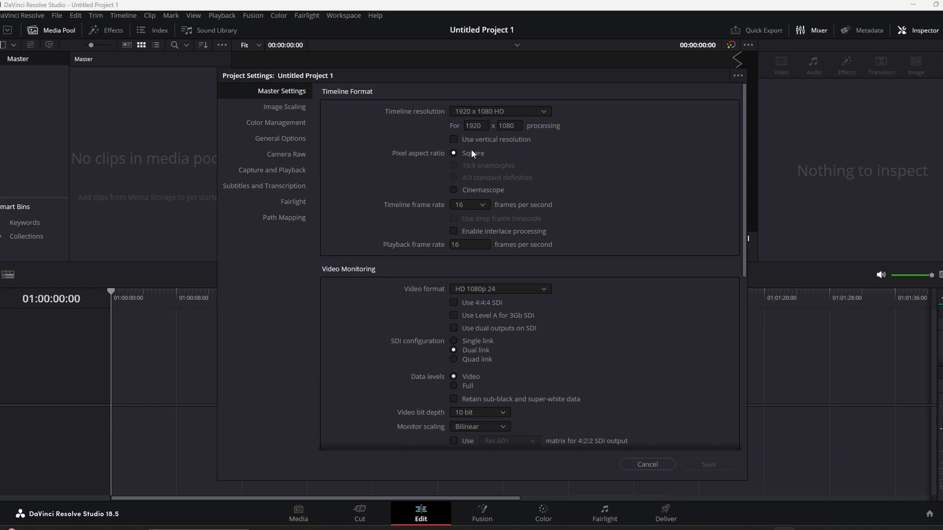
pyautogui.doubleClick(484, 126)
pyautogui.write('720')
pyautogui.press('Tab')
pyautogui.write('720')
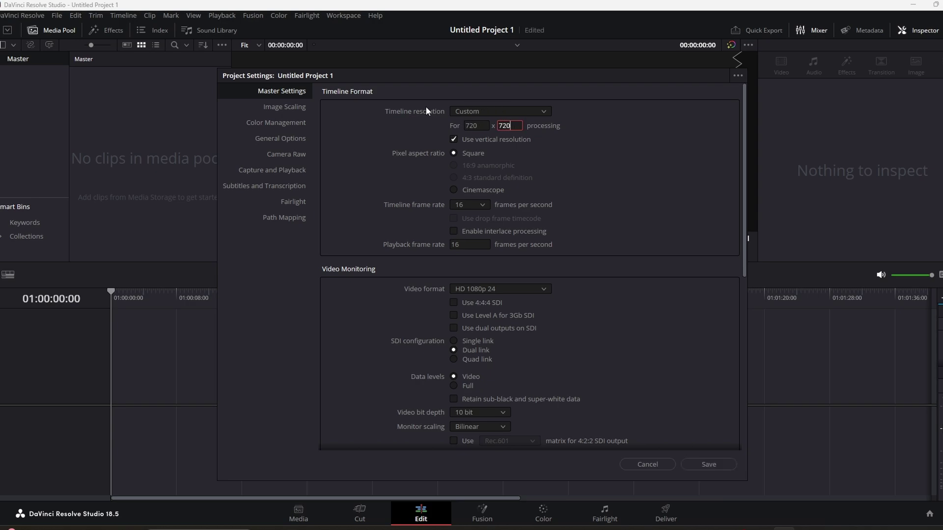
pyautogui.click(475, 125)
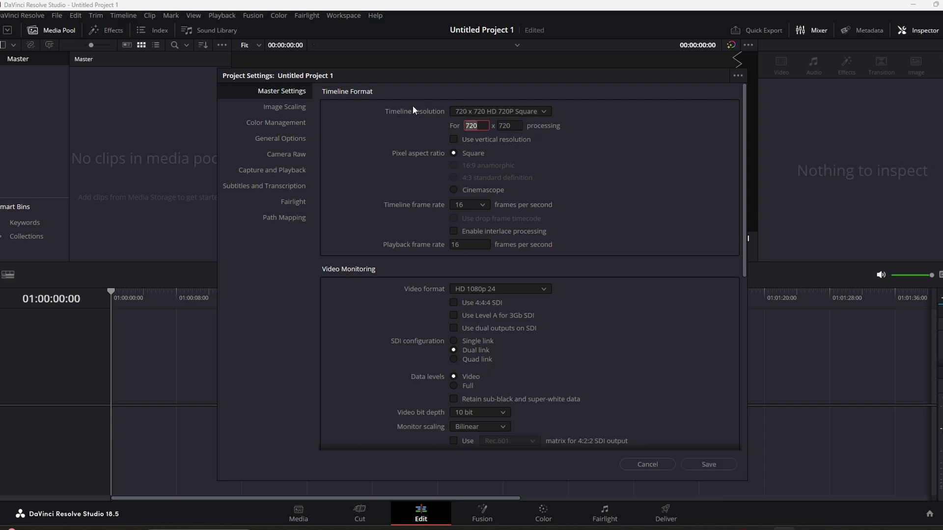
pyautogui.write('768')
pyautogui.press('Tab')
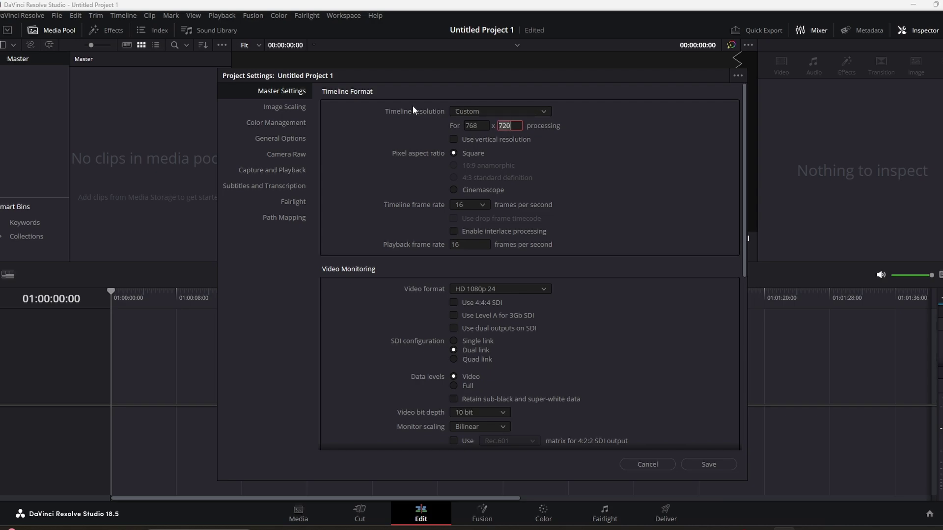
pyautogui.write('768')
# Choose a timeline frame rate of 16 frames per second and save the project settings
pyautogui.click(482, 205)
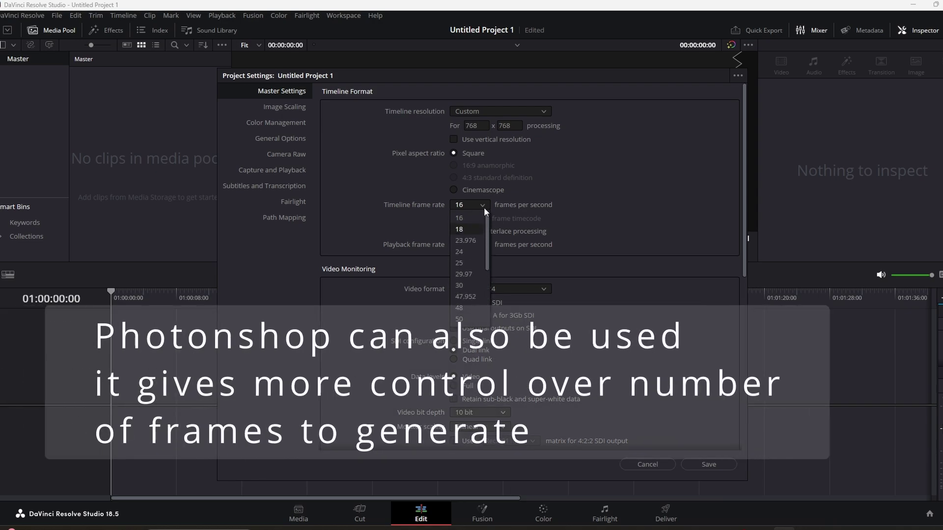
pyautogui.click(471, 218)
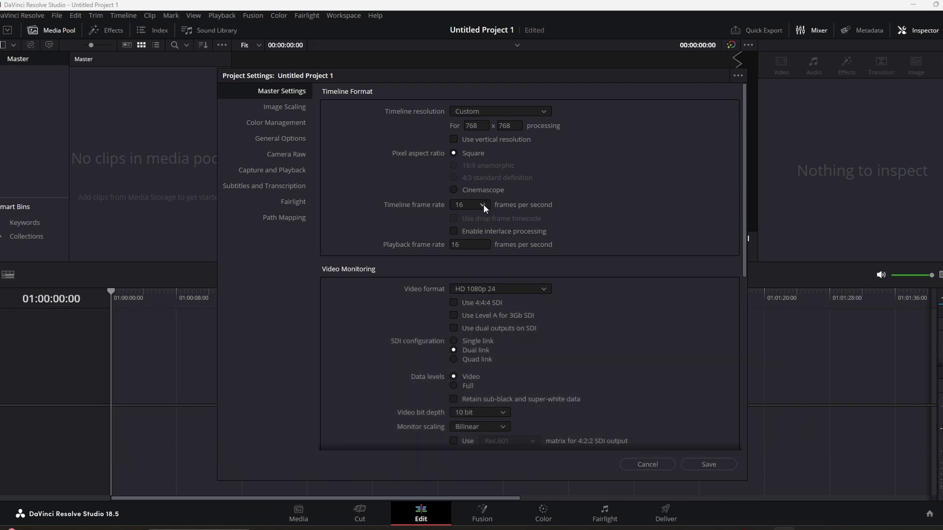
pyautogui.click(483, 205)
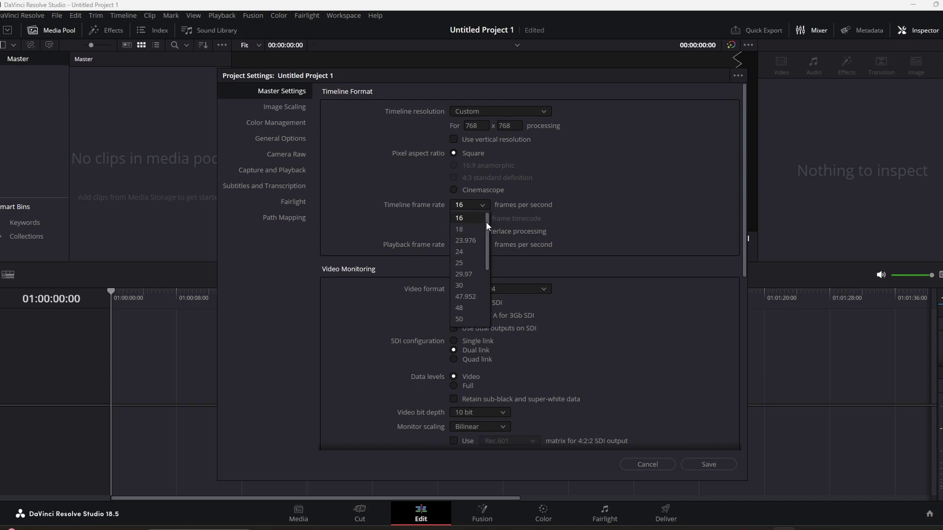
pyautogui.click(479, 220)
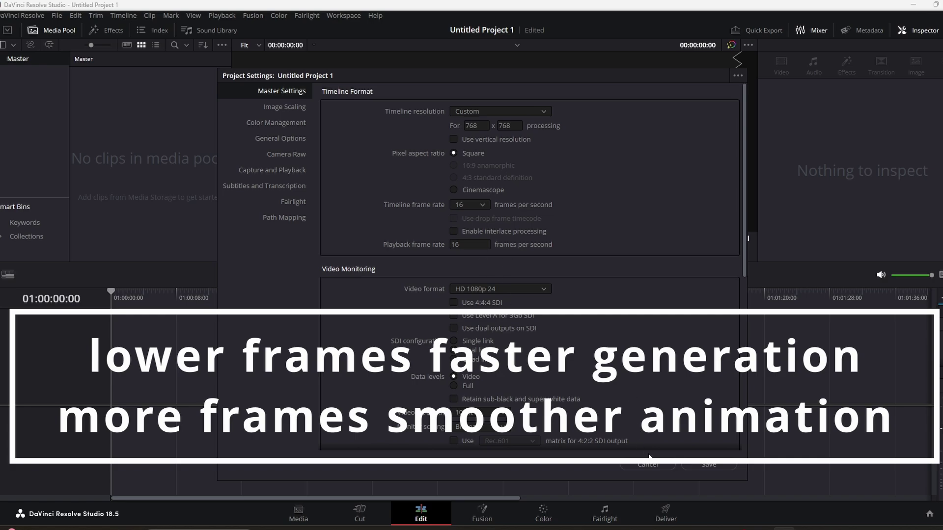
pyautogui.click(702, 467)
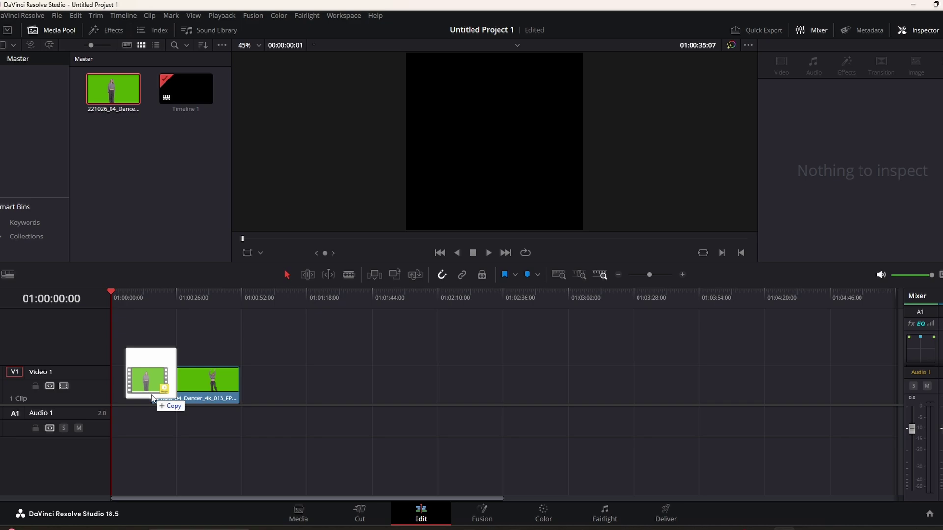
# Place the green-screen dancer clip at the start of the Video 1 track without changing the project's frame rate
pyautogui.moveTo(152, 399); pyautogui.dragTo(121, 390)
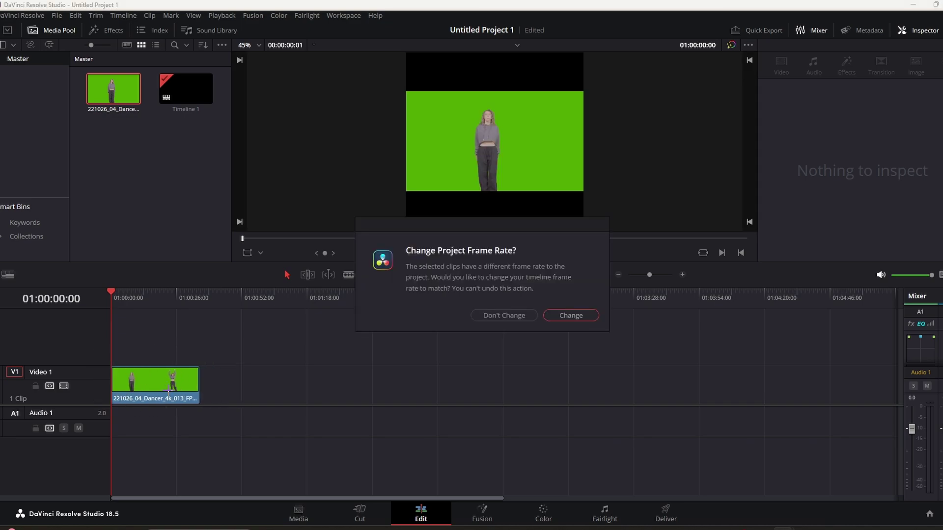
pyautogui.click(512, 314)
# Preview the clip through to its end and scale it up to fill the square frame
pyautogui.moveTo(112, 293); pyautogui.dragTo(197, 302)
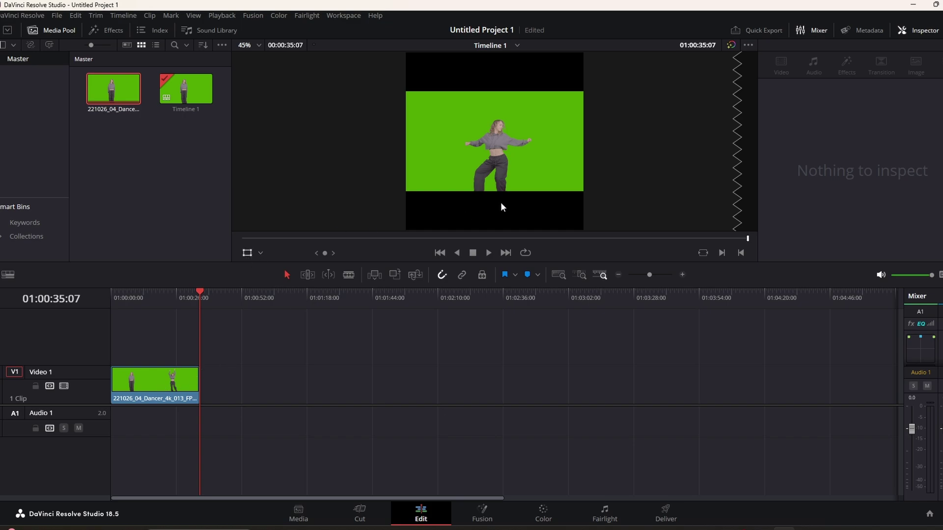
pyautogui.click(172, 382)
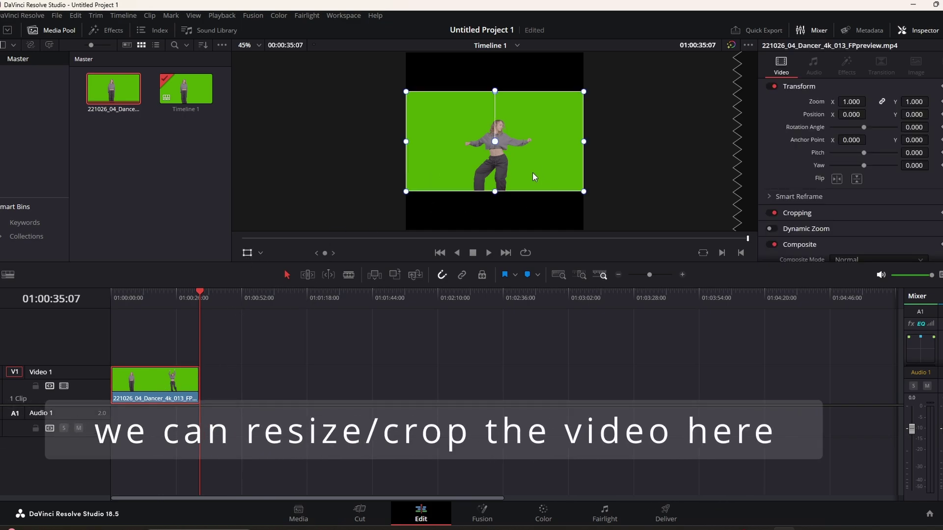
pyautogui.moveTo(585, 195); pyautogui.dragTo(656, 278)
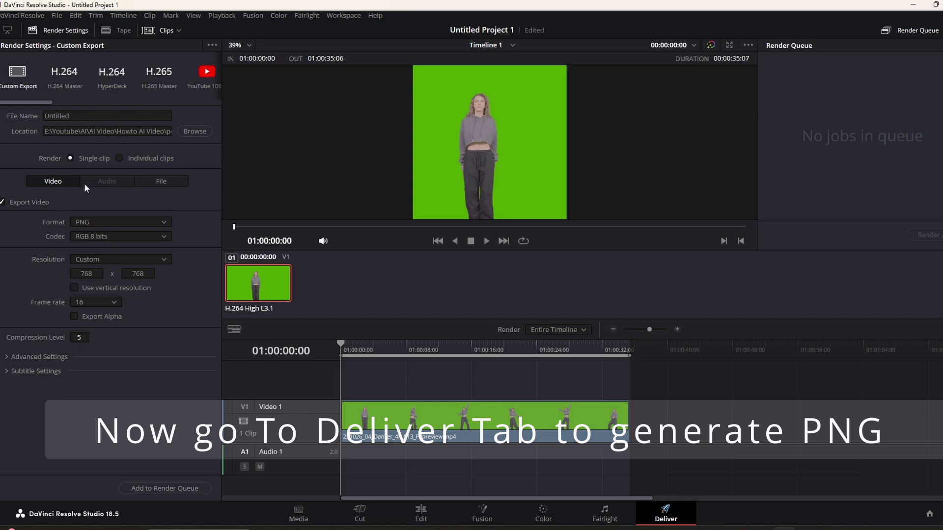
# Render the timeline as a PNG sequence named "original" and look through the PNG frames in the PNG2 folder
pyautogui.click(108, 218)
pyautogui.click(108, 221)
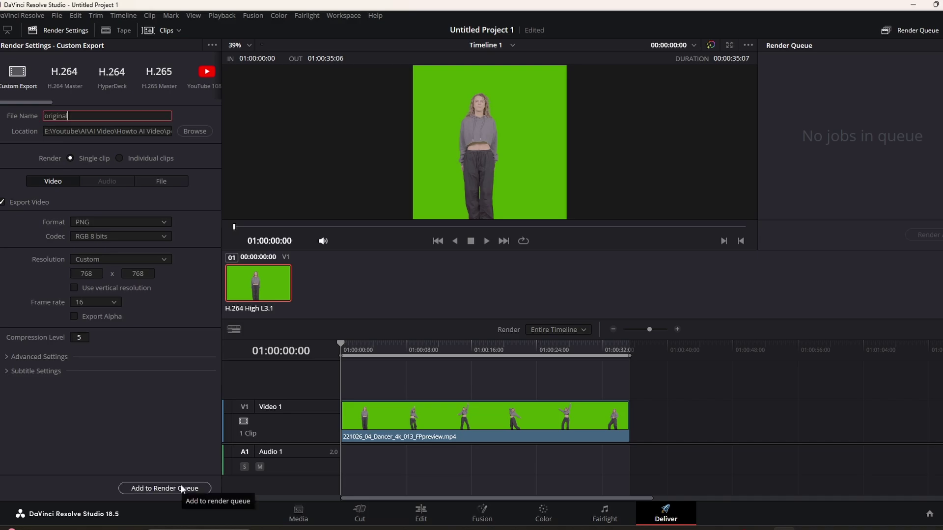
pyautogui.click(181, 485)
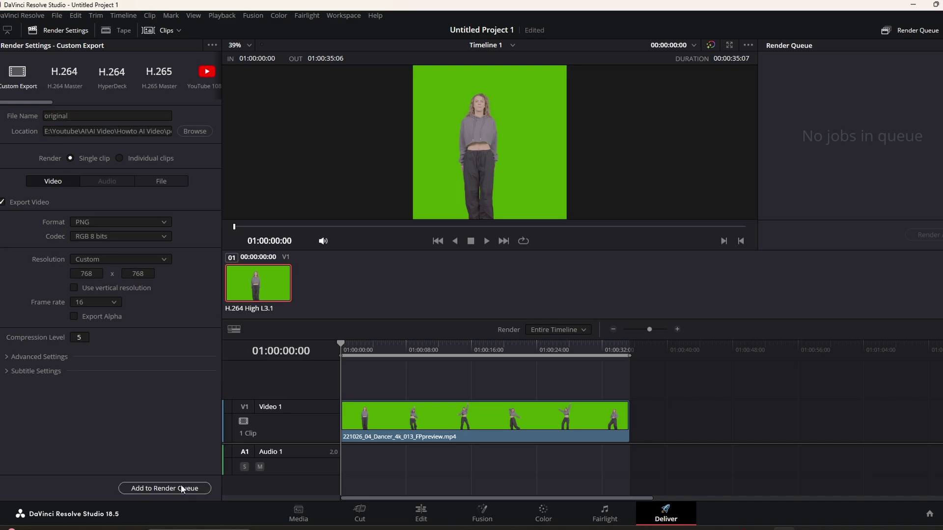
pyautogui.click(928, 235)
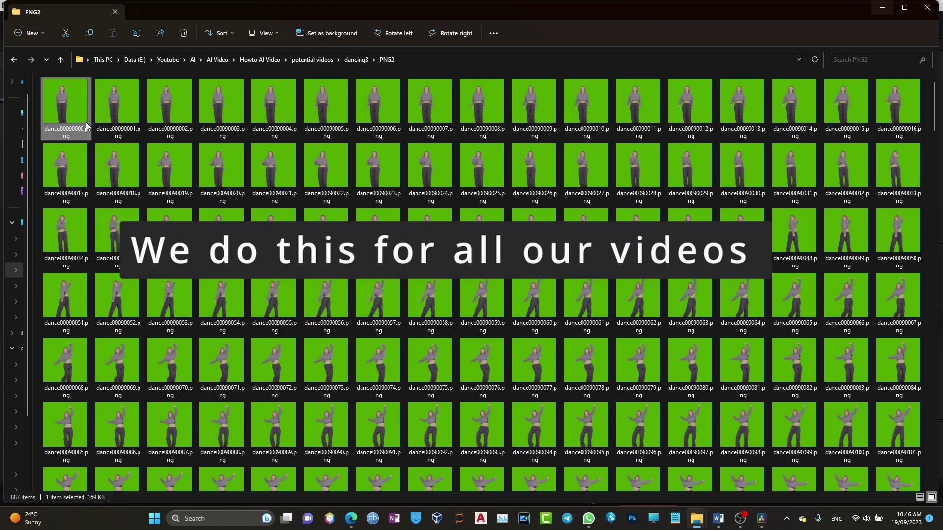
pyautogui.scroll(-20, 118, 172)
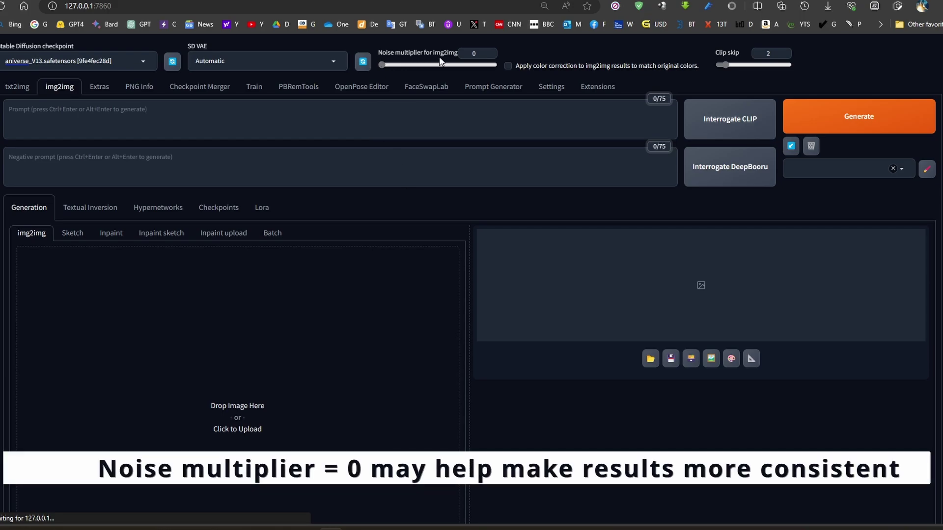
# In the Stable Diffusion web UI's user interface settings, look up the noise multiplier entry for the quicksettings list by searching "no"
pyautogui.click(553, 90)
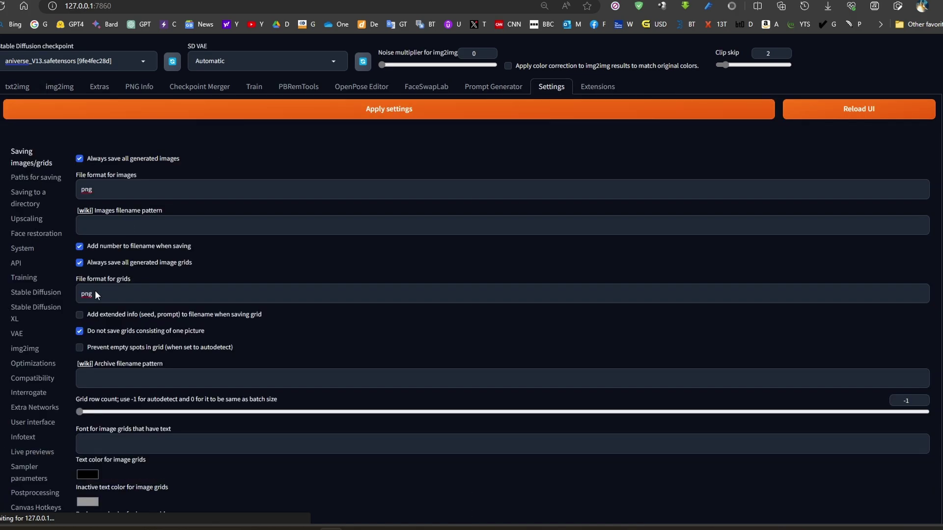
pyautogui.scroll(-4, 14, 457)
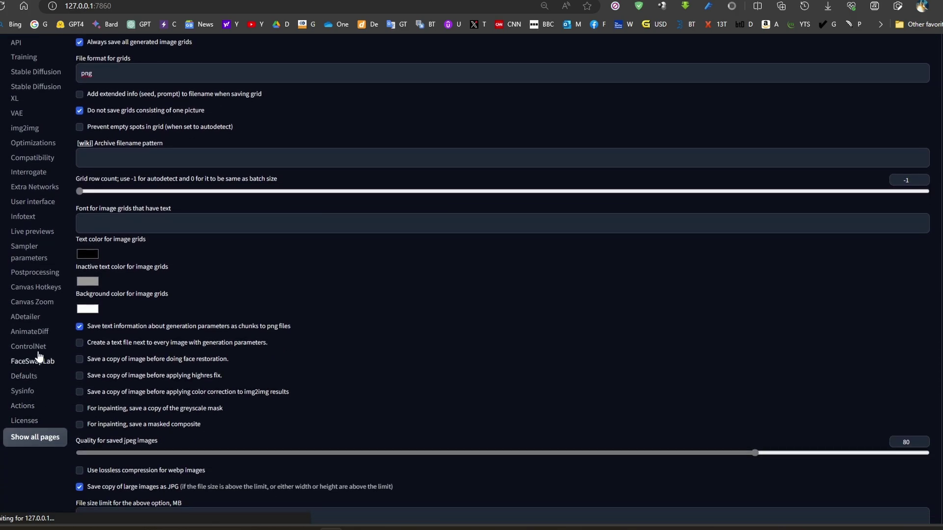
pyautogui.click(33, 201)
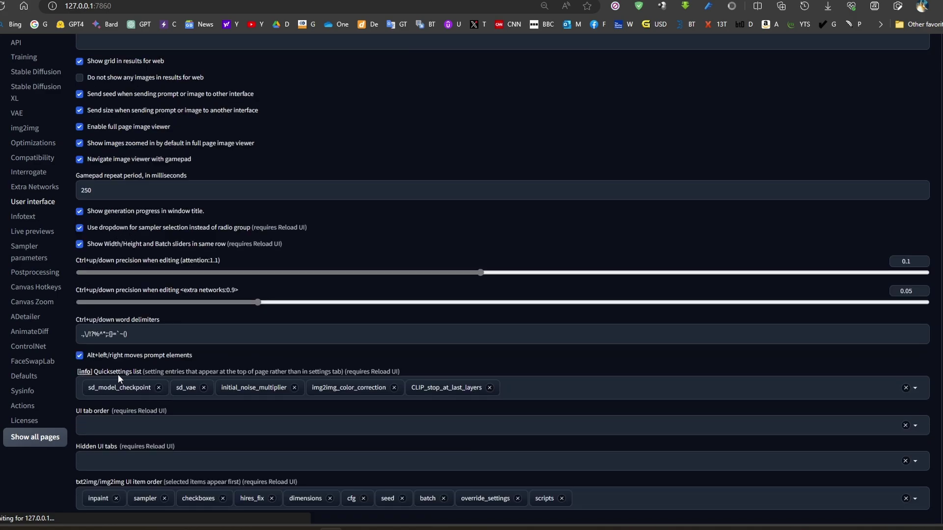
pyautogui.click(536, 388)
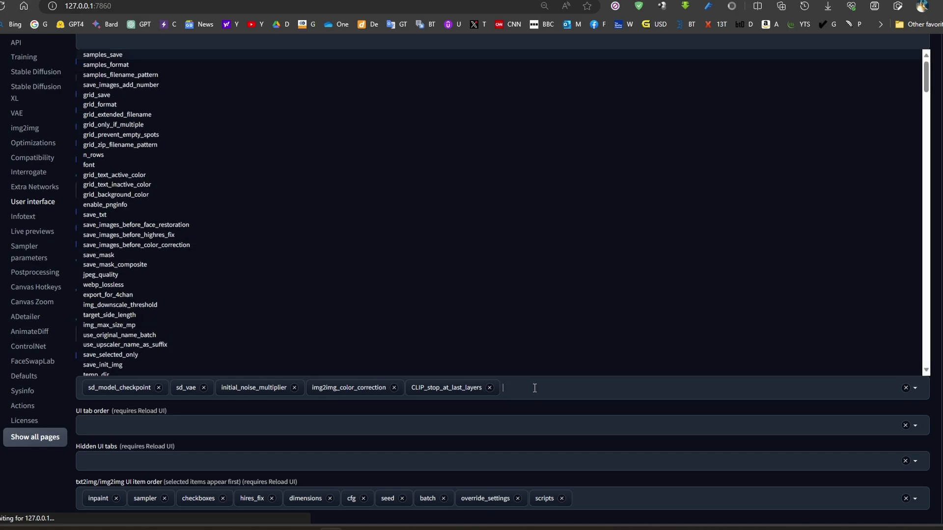
pyautogui.write('no')
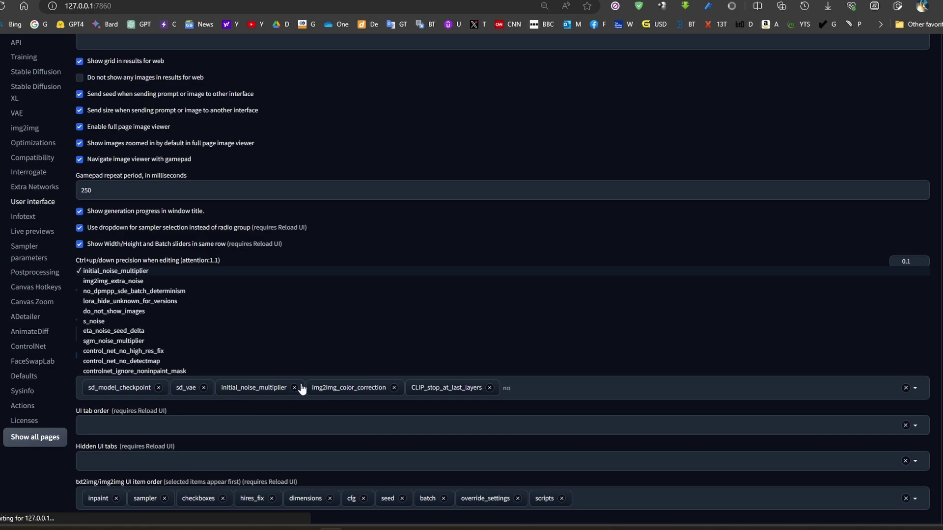
pyautogui.click(560, 252)
pyautogui.scroll(4, 580, 225)
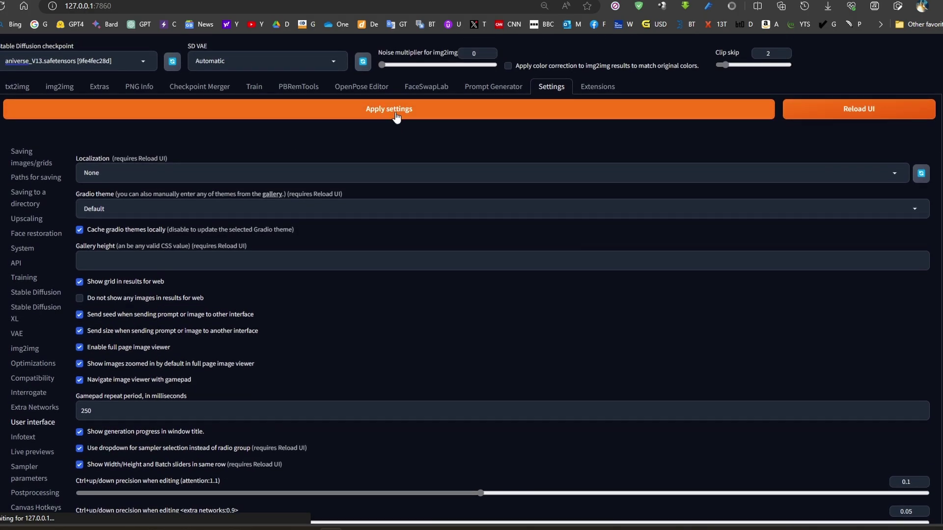
# In img2img, inspect the noise multiplier's number field and slider in the page code to examine their minimum values
pyautogui.click(60, 92)
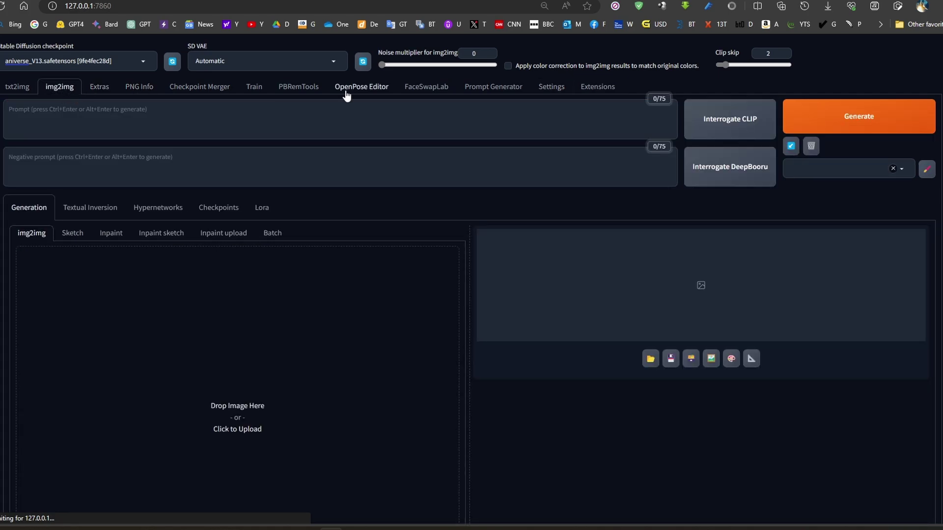
pyautogui.rightClick(475, 54)
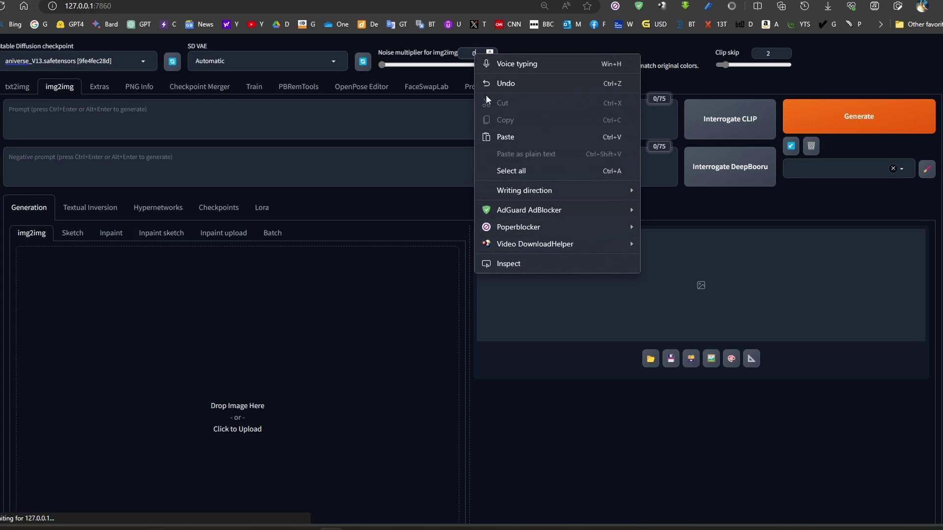
pyautogui.click(520, 265)
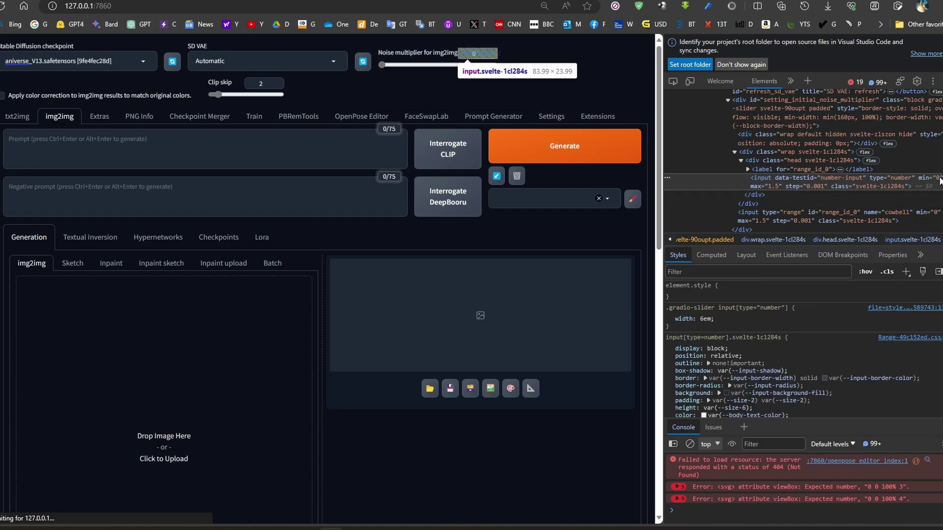
pyautogui.doubleClick(938, 178)
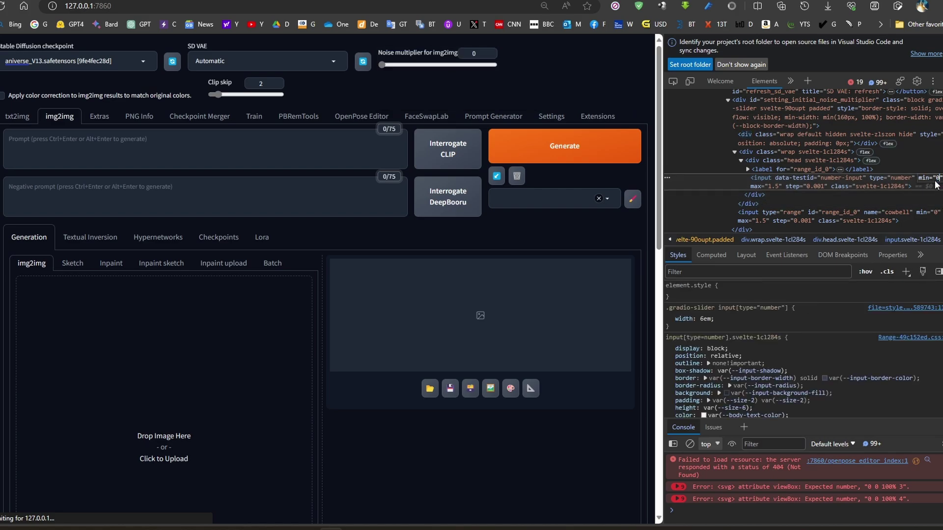
pyautogui.rightClick(391, 64)
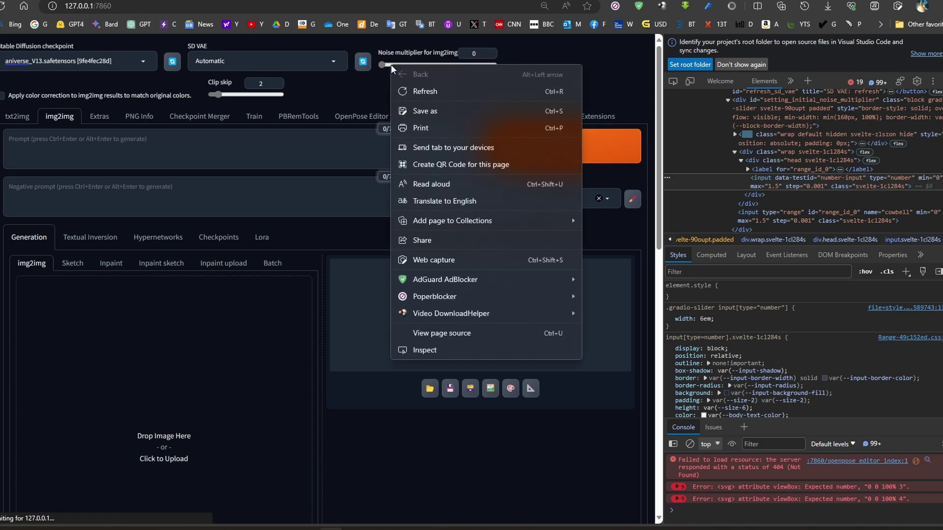
pyautogui.click(425, 350)
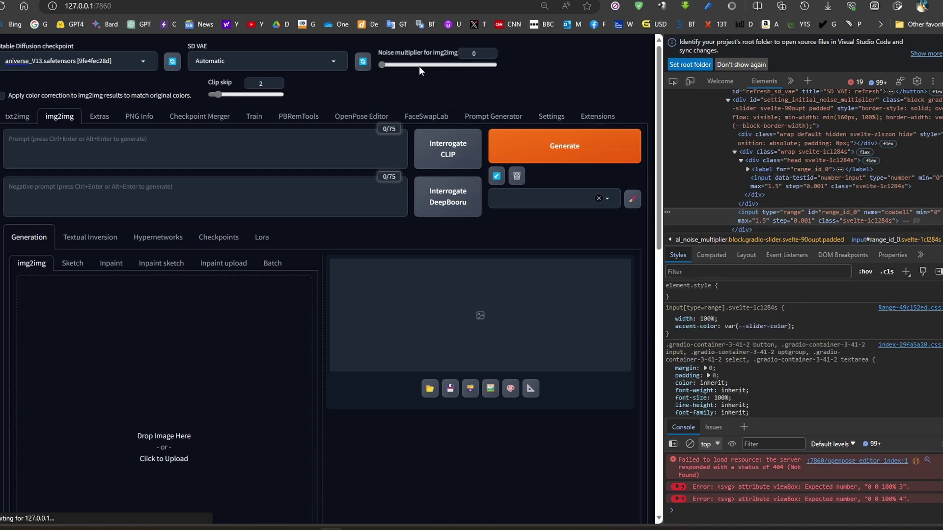
pyautogui.moveTo(383, 68)
pyautogui.mouseDown()
pyautogui.moveTo(390, 66)
pyautogui.moveTo(382, 67)
pyautogui.mouseUp()
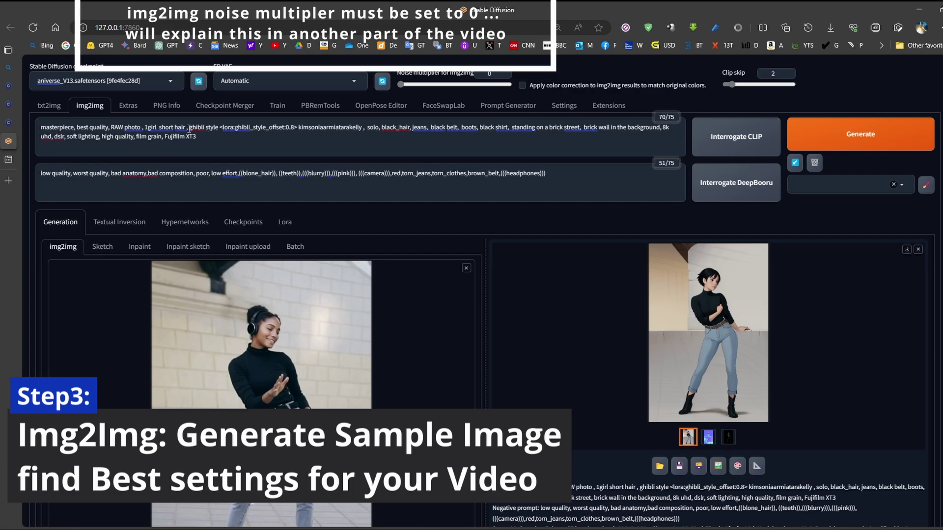
# Review the img2img prompt with its Ghibli style LoRA, the sampling and denoising settings, and the ADetailer inpainting options
pyautogui.moveTo(189, 129); pyautogui.dragTo(292, 130)
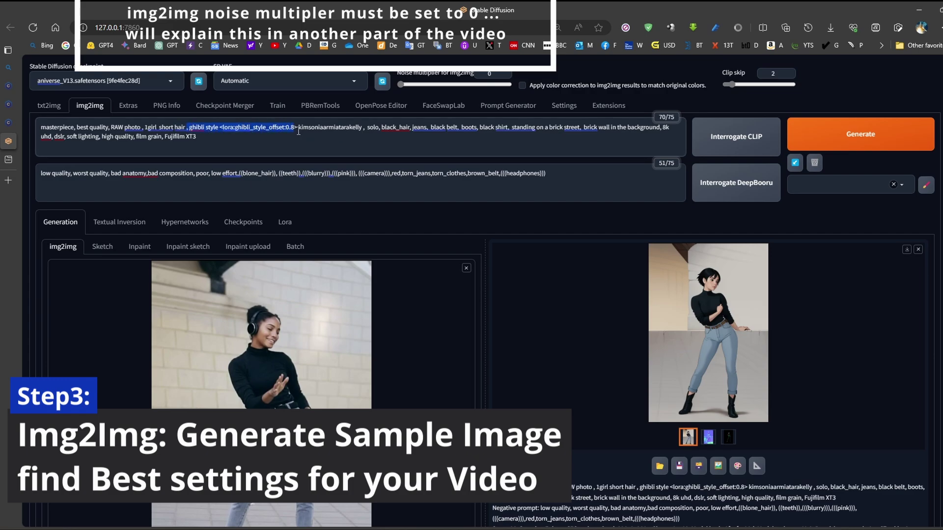
pyautogui.click(344, 138)
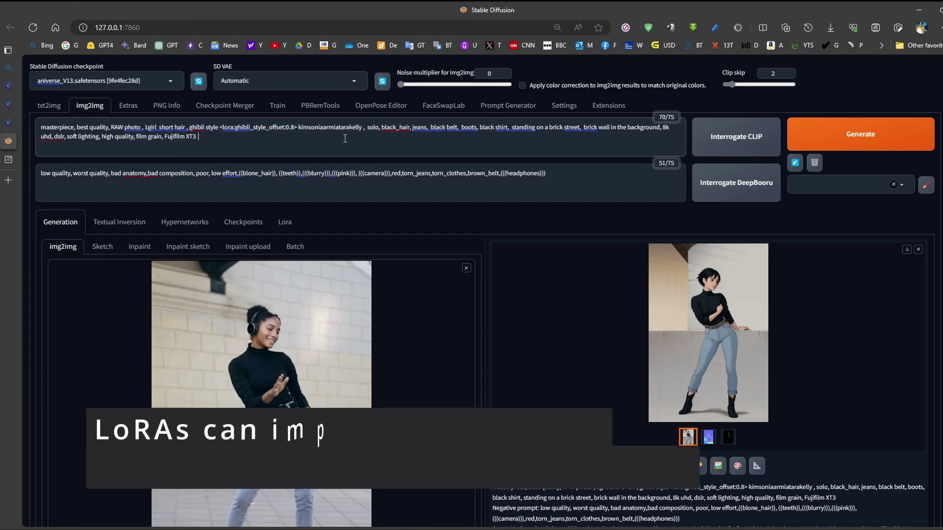
pyautogui.moveTo(345, 139); pyautogui.dragTo(76, 127)
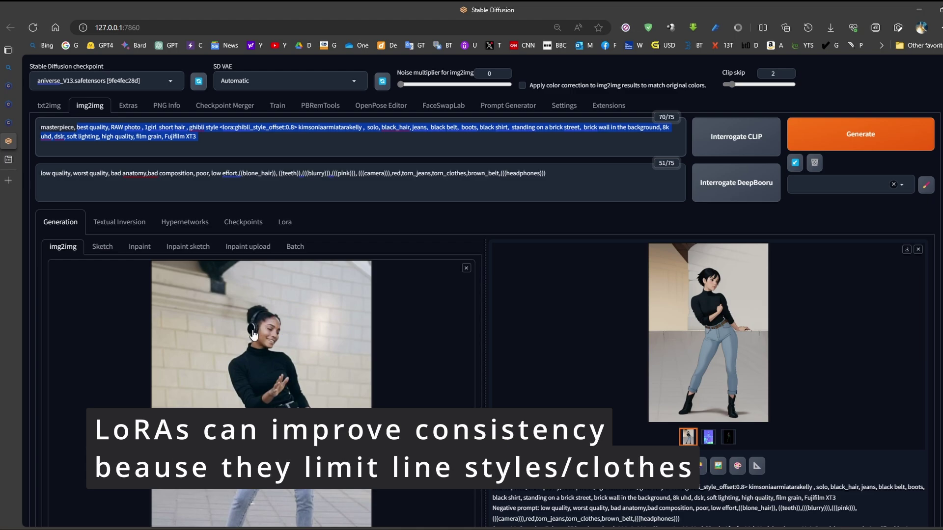
pyautogui.scroll(-10, 305, 327)
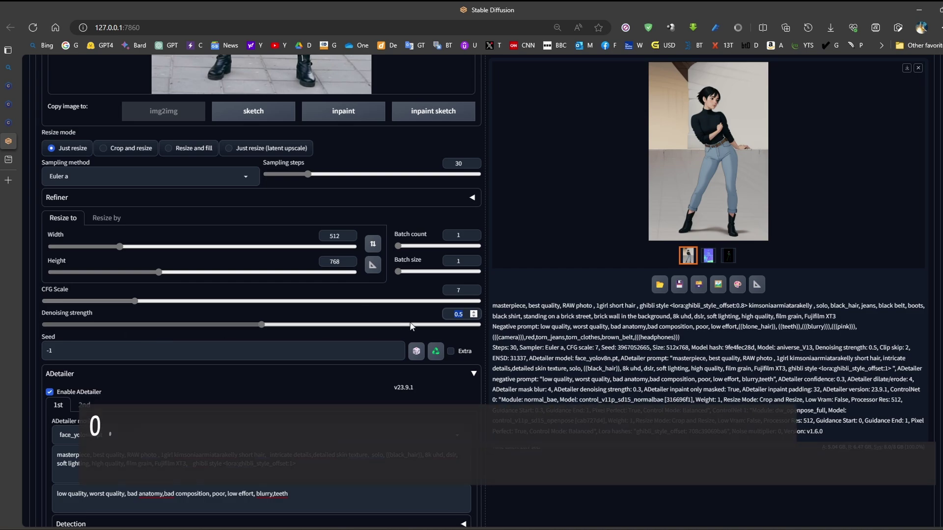
pyautogui.scroll(-7, 411, 326)
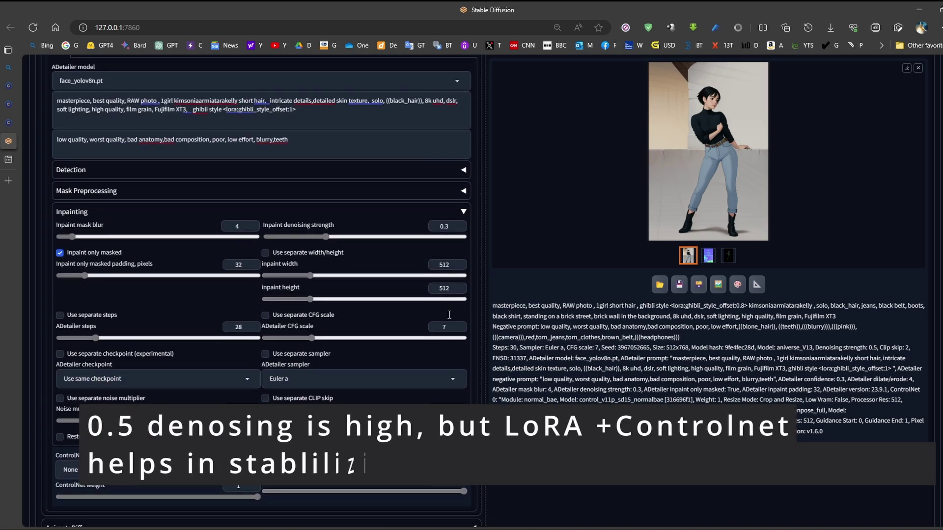
pyautogui.scroll(-5, 449, 315)
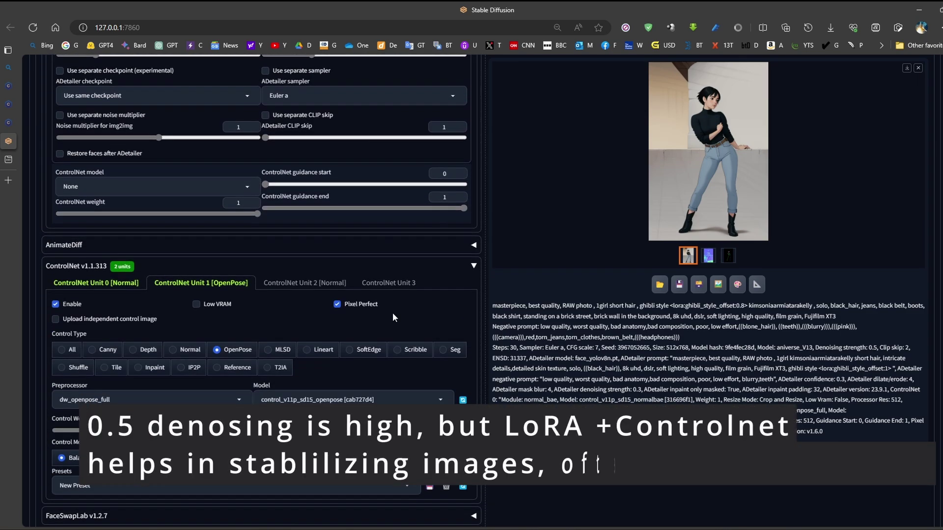
# Compare the ControlNet Normal and OpenPose units, checking their preprocessors, models, weights and starting control steps
pyautogui.click(138, 290)
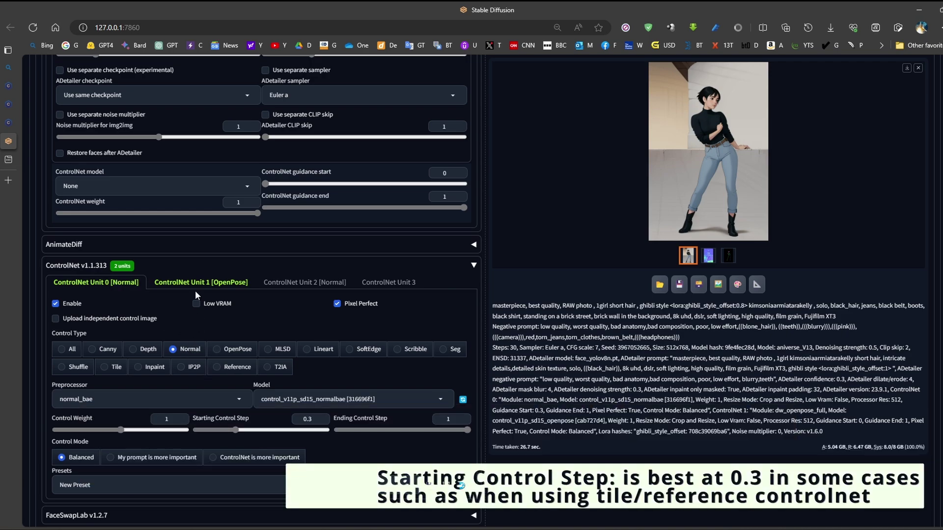
pyautogui.click(198, 290)
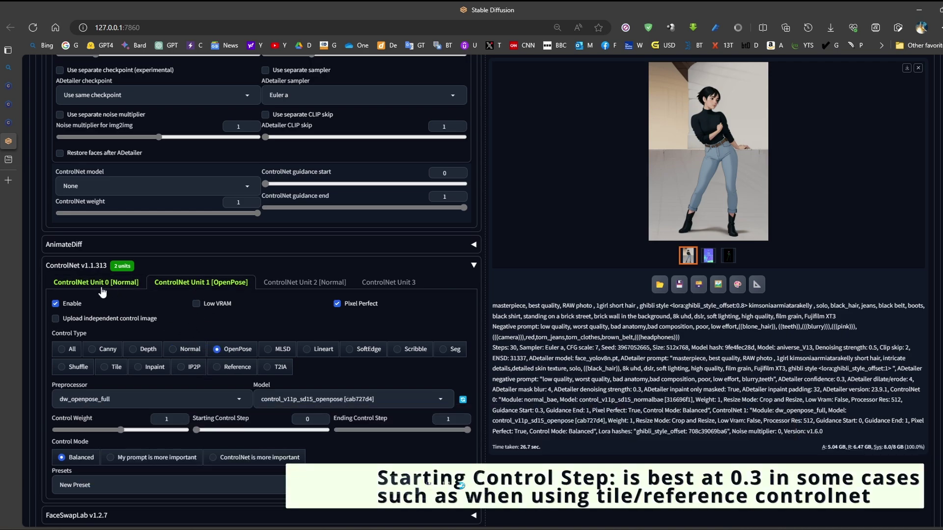
pyautogui.click(102, 292)
pyautogui.click(197, 290)
pyautogui.click(123, 291)
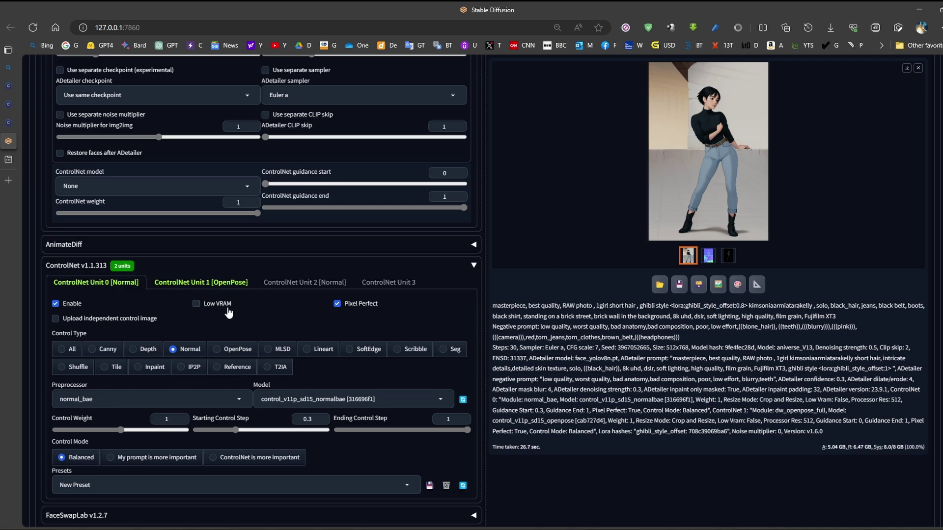
pyautogui.click(200, 282)
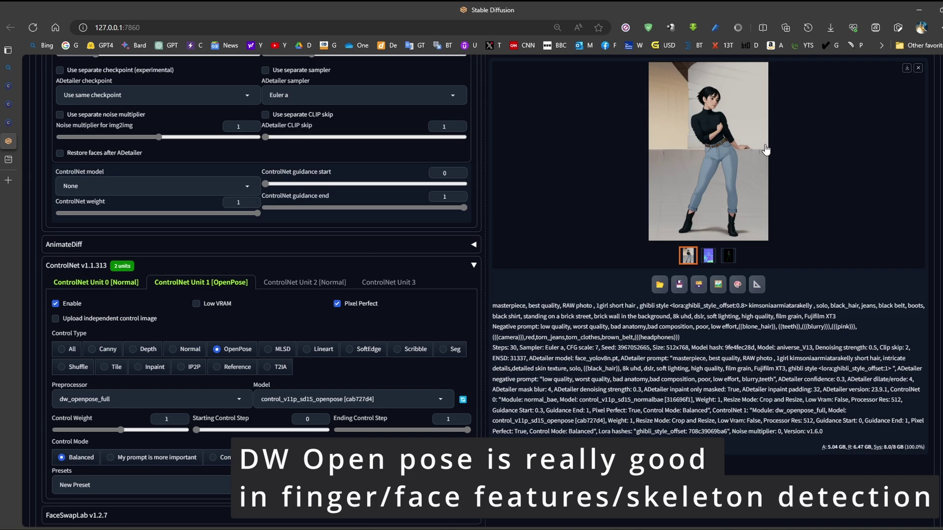
pyautogui.click(94, 285)
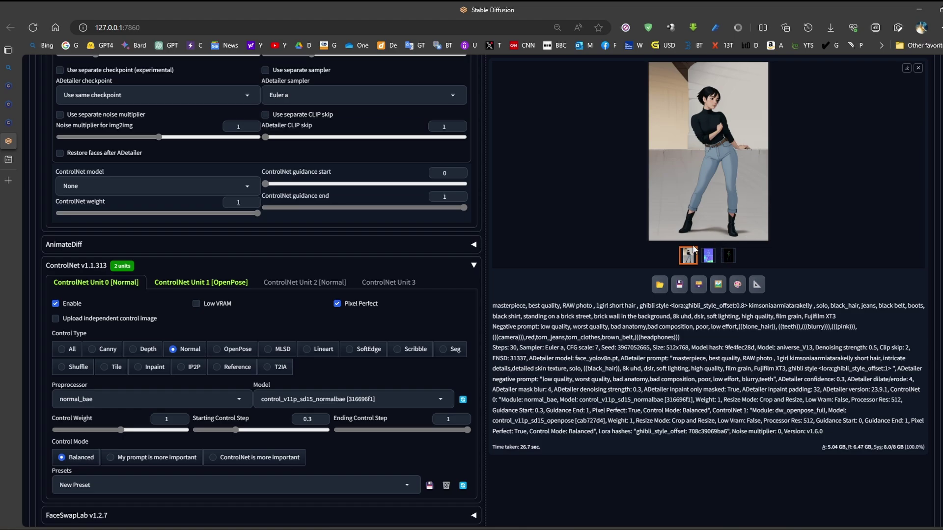
# Compare the generated sample image with the source photo, viewing the result enlarged
pyautogui.scroll(15, 717, 172)
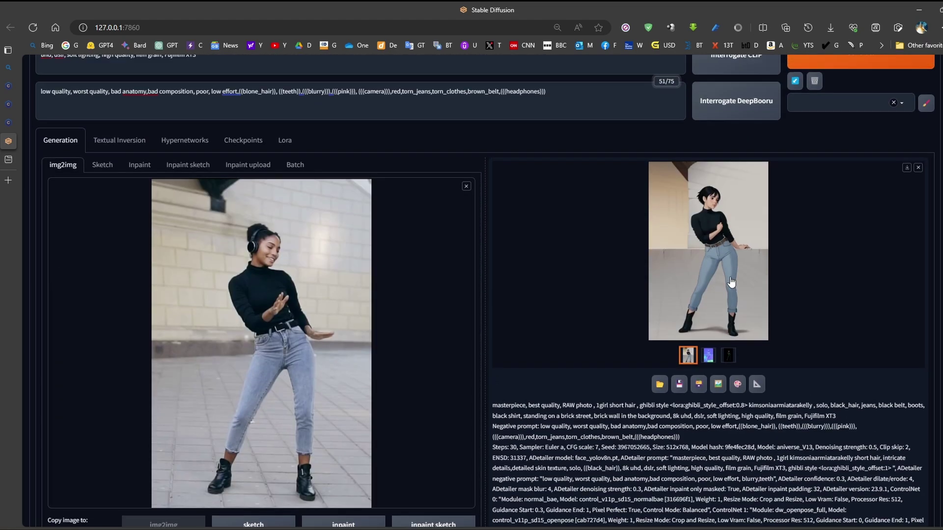
pyautogui.scroll(2, 731, 283)
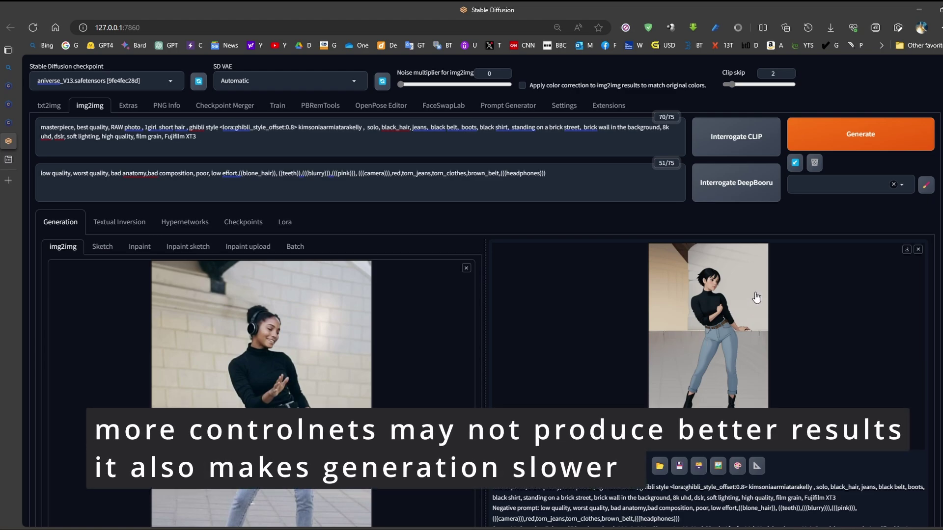
pyautogui.click(714, 327)
pyautogui.click(579, 309)
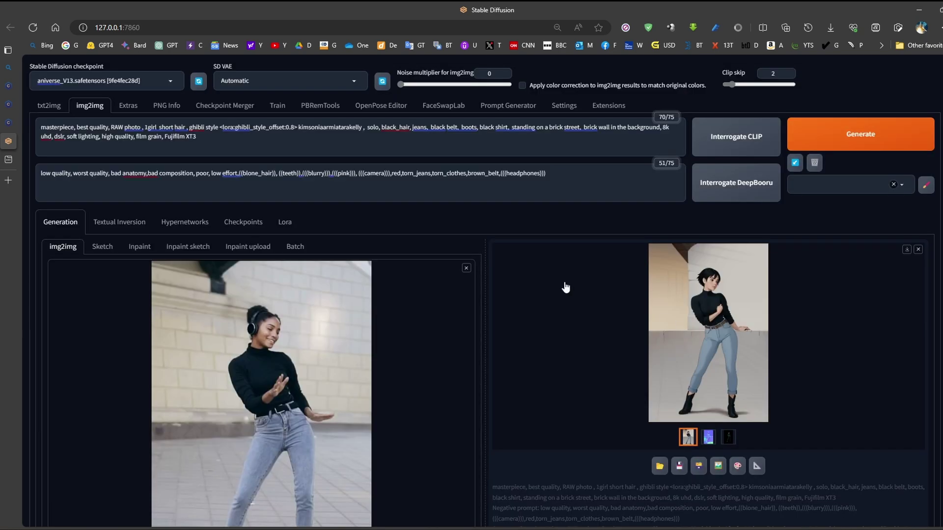
pyautogui.scroll(-10, 400, 320)
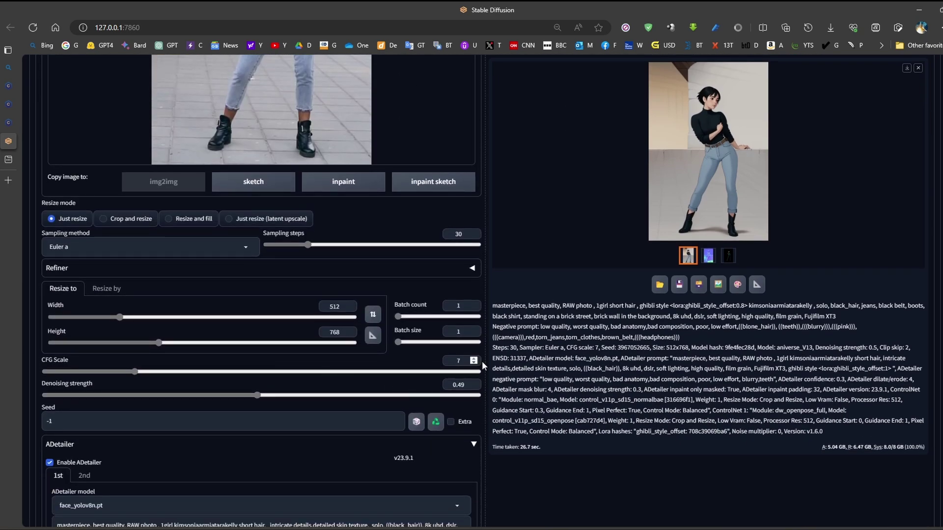
pyautogui.click(474, 383)
pyautogui.click(436, 422)
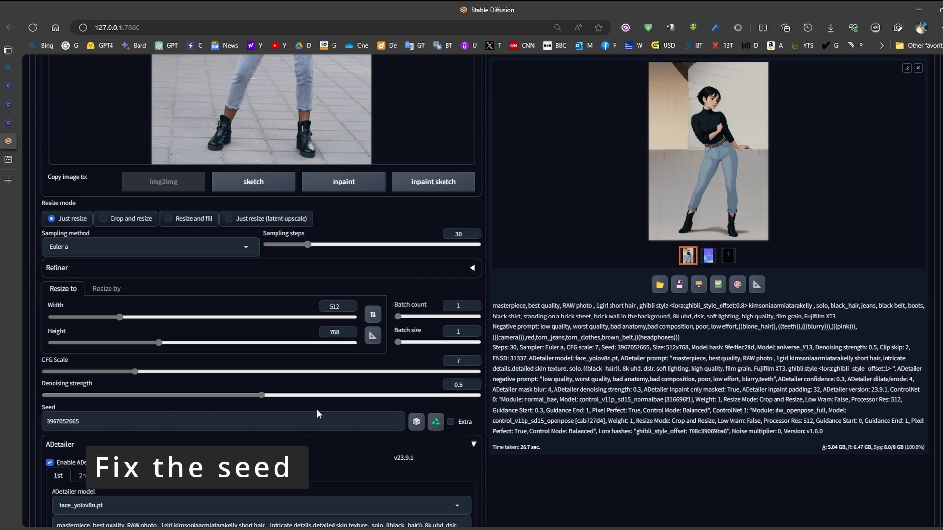
# Examine the generated sample and the ADetailer face model's prompt, negative prompt and inpainting settings
pyautogui.scroll(9, 318, 414)
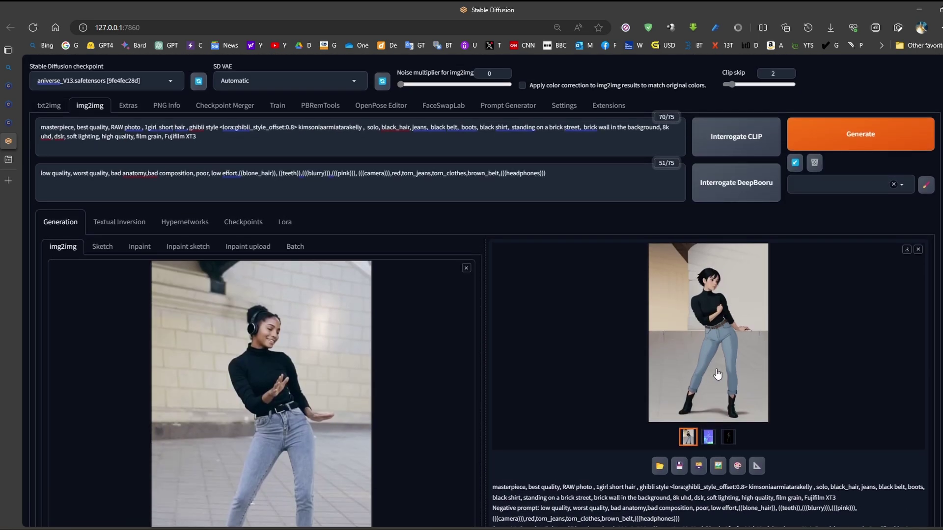
pyautogui.scroll(-10, 413, 344)
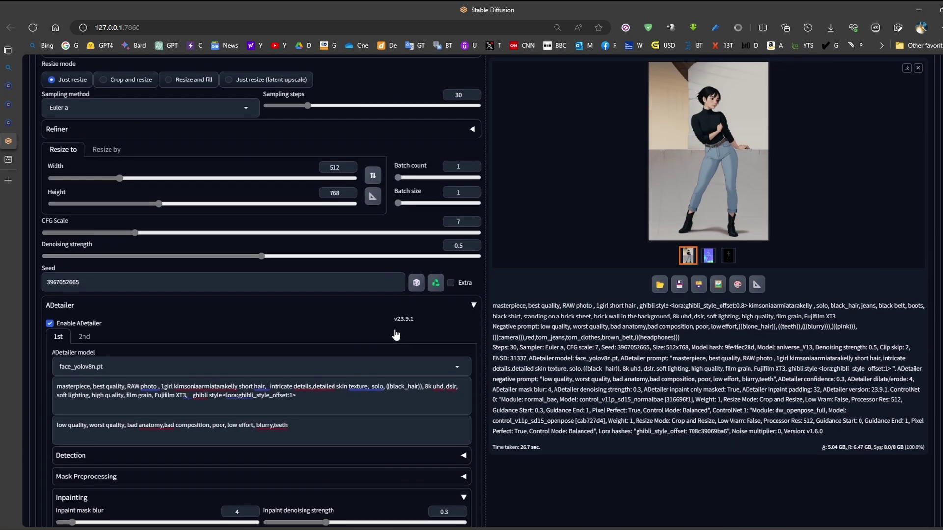
pyautogui.moveTo(332, 394); pyautogui.dragTo(56, 383)
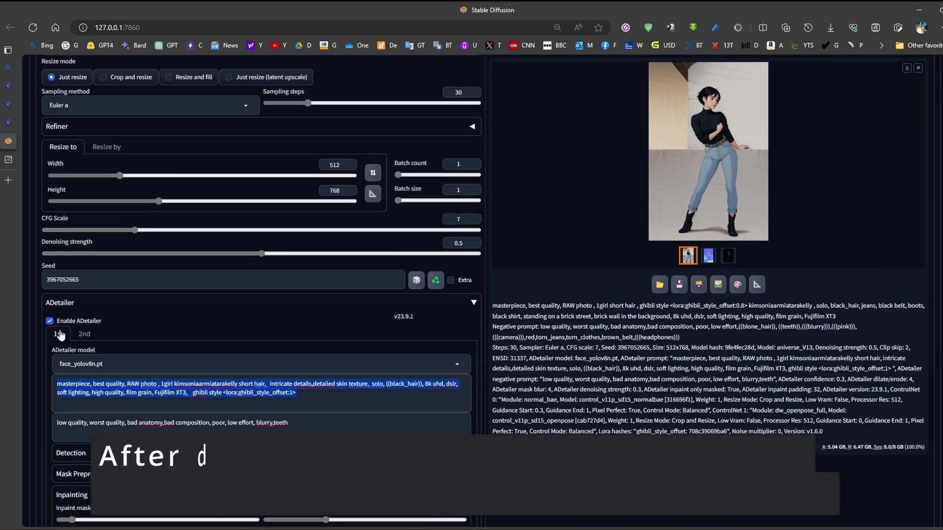
pyautogui.scroll(-4, 76, 335)
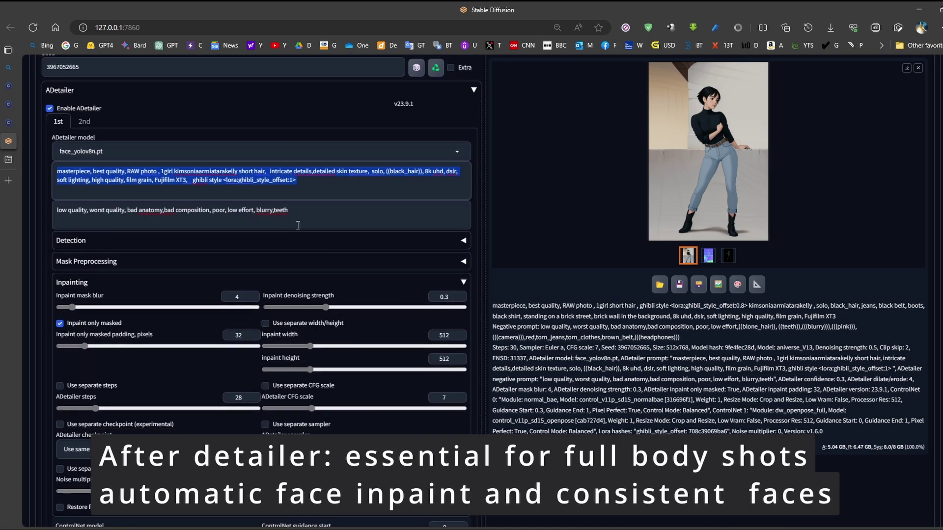
pyautogui.click(342, 184)
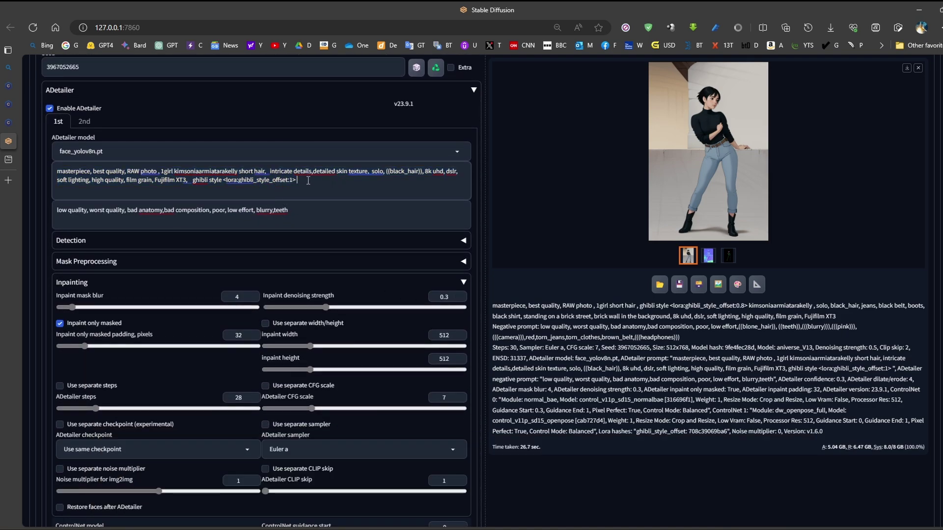
pyautogui.hotkey('ctrl', 'a')
# Run img2img as a batch with the black shirt jeans "orginal" folder as input and the "aniverse gibli2" folder as output
pyautogui.scroll(10, 621, 241)
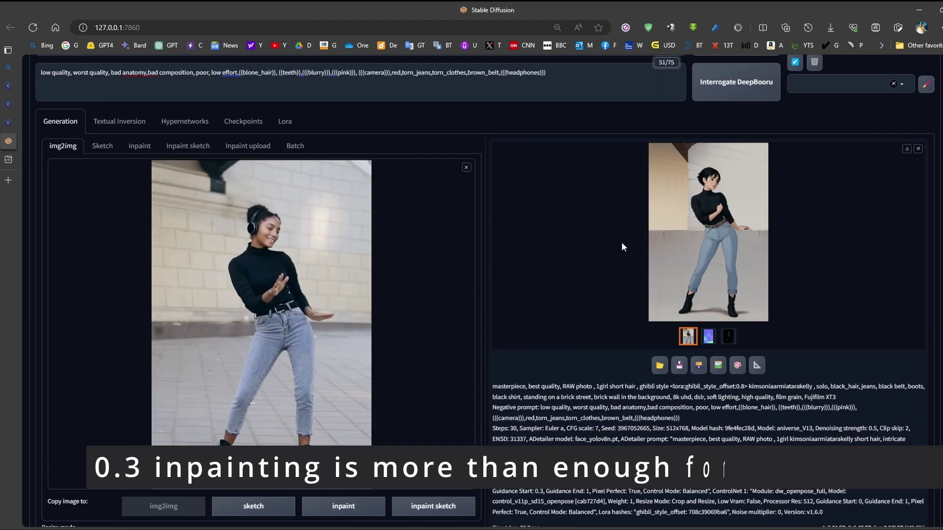
pyautogui.scroll(3, 622, 245)
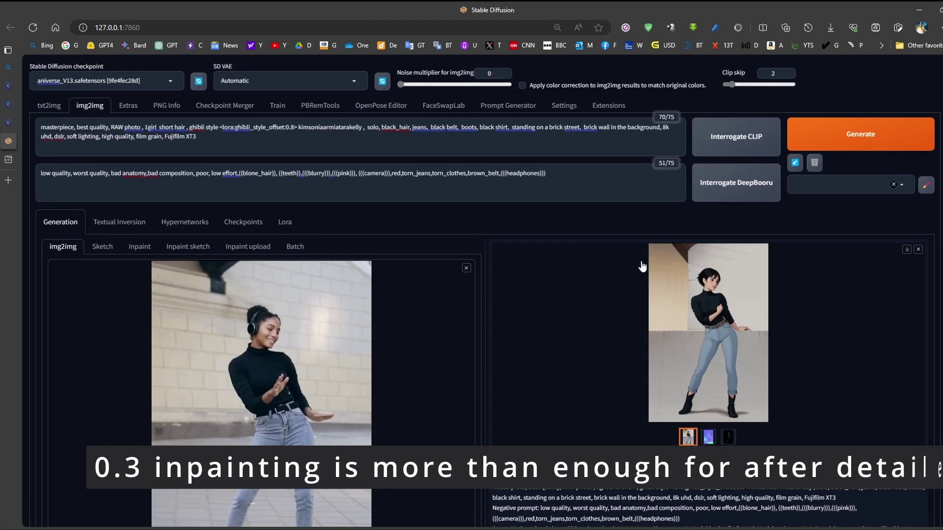
pyautogui.click(296, 247)
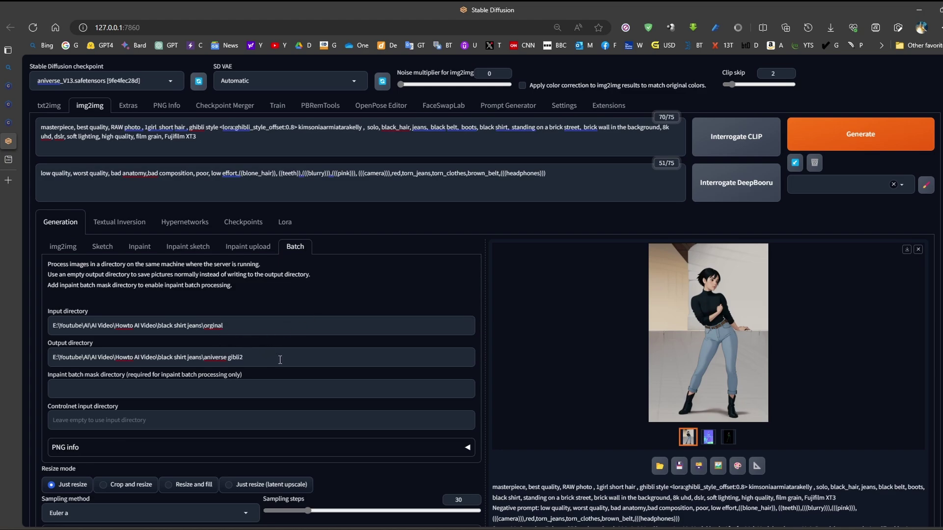
pyautogui.click(853, 139)
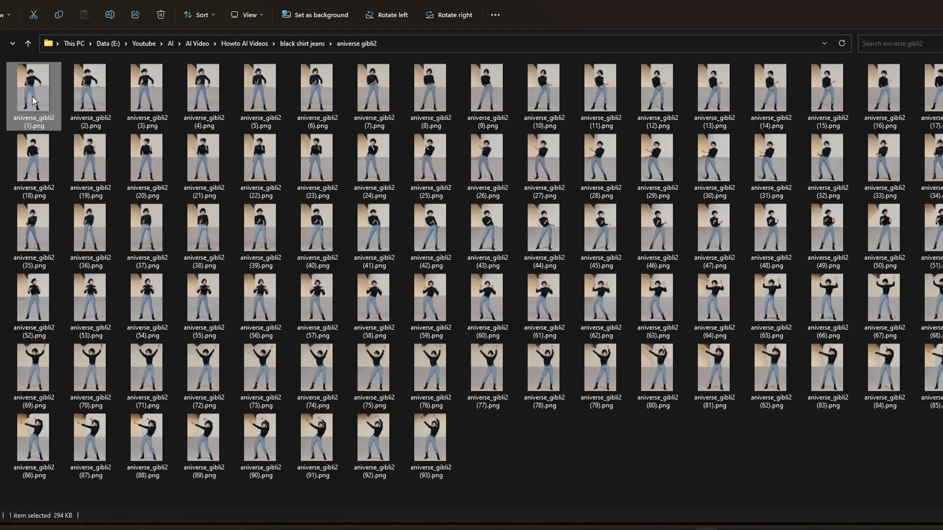
# Step through the generated PNG frames in the "aniverse gibli2" folder to check their consistency
pyautogui.doubleClick(146, 88)
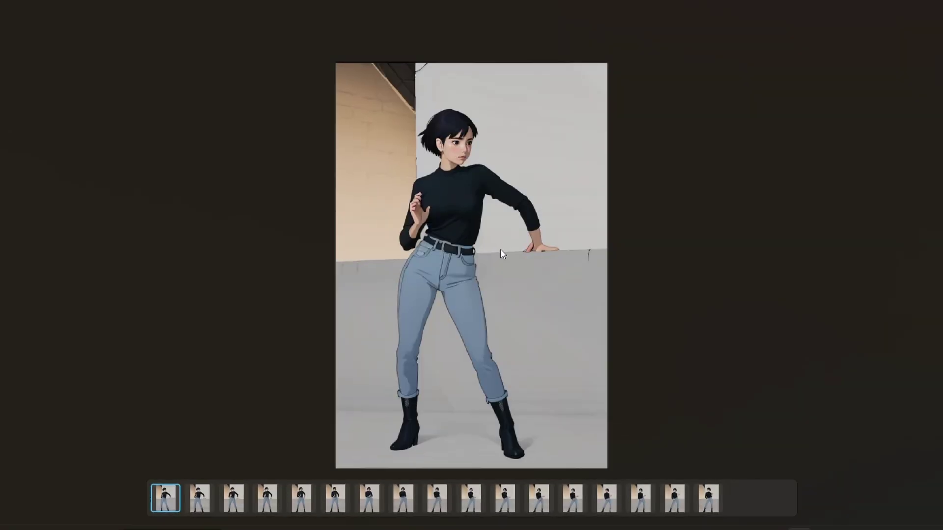
pyautogui.press('Right')
pyautogui.press('Right')
pyautogui.press('Right')
pyautogui.press('Right')
pyautogui.press('Right')
pyautogui.press('Right')
pyautogui.press('Right')
pyautogui.press('Right')
pyautogui.press('Right')
pyautogui.press('Right')
pyautogui.press('Right')
pyautogui.press('Right')
pyautogui.press('Right')
pyautogui.press('Right')
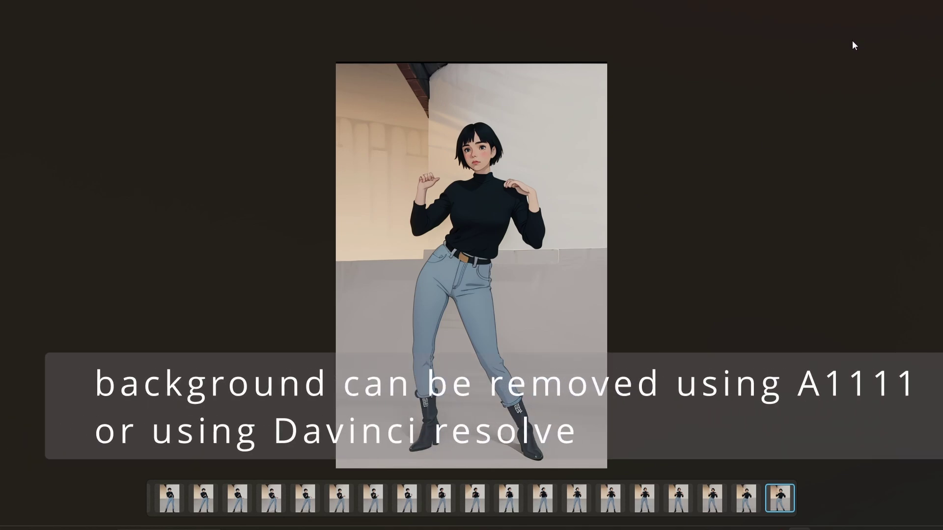
pyautogui.moveTo(309, 527)
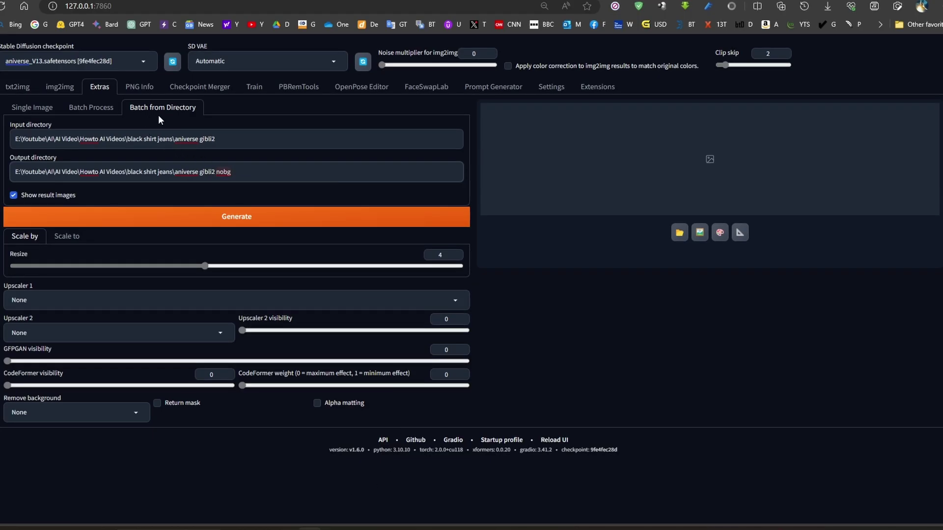
# Look up the background removal extension by searching the extensions for "bg", and return to batch-from-directory processing in Extras
pyautogui.tripleClick(222, 147)
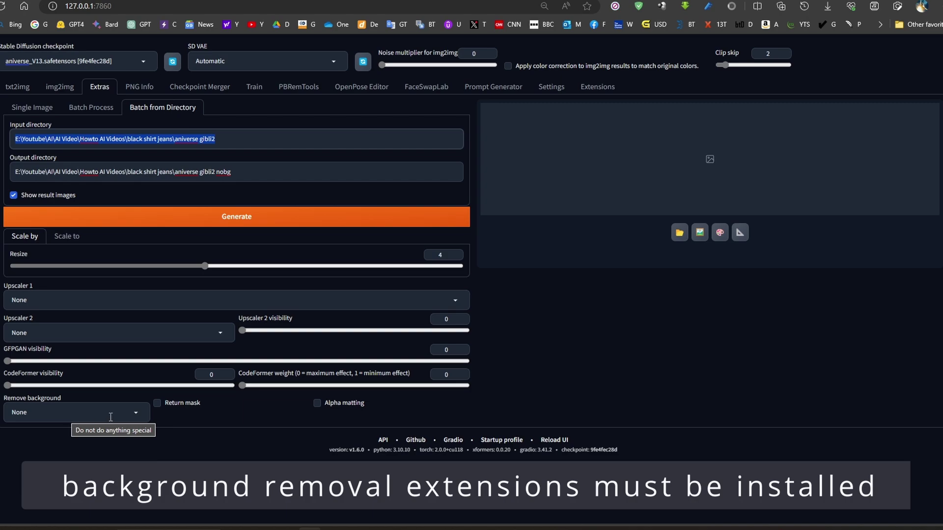
pyautogui.click(597, 87)
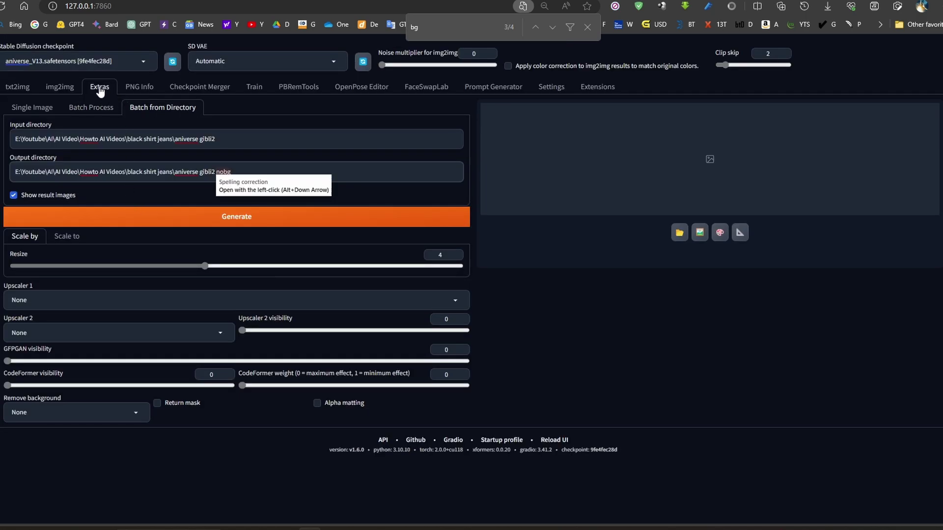
pyautogui.click(158, 115)
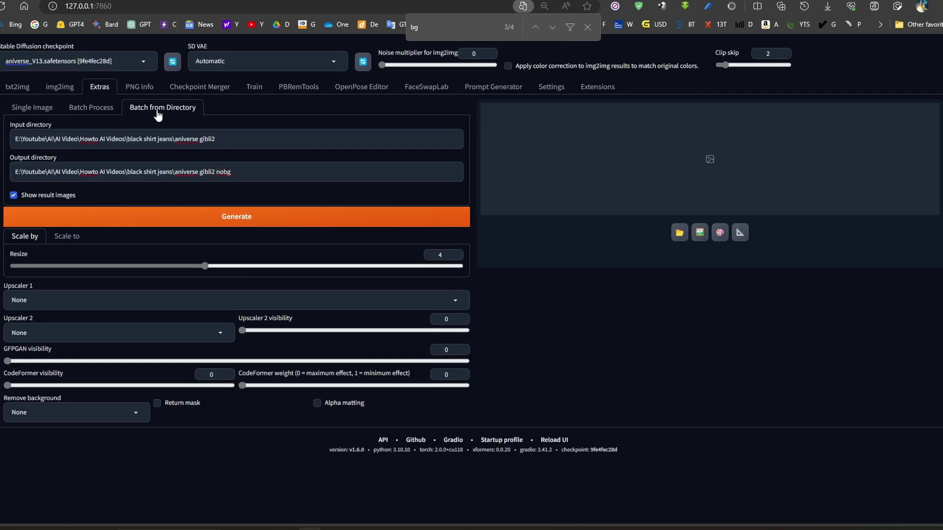
pyautogui.click(39, 110)
pyautogui.click(153, 112)
# Configure background removal from the "aniverse gibli2" folder to "aniverse gibli2 nobg" with resize 1 and the isnet-general-use model
pyautogui.moveTo(236, 142); pyautogui.dragTo(8, 140)
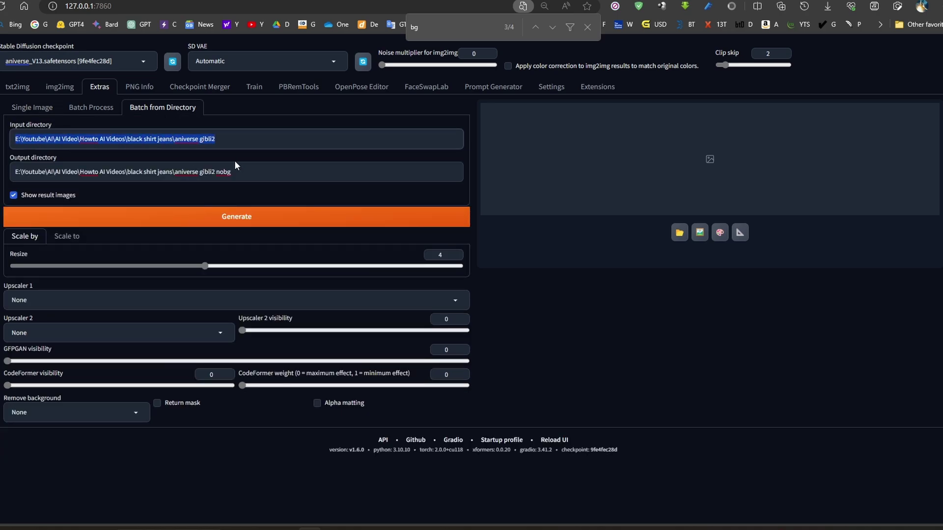
pyautogui.moveTo(272, 171); pyautogui.dragTo(1, 175)
pyautogui.click(280, 169)
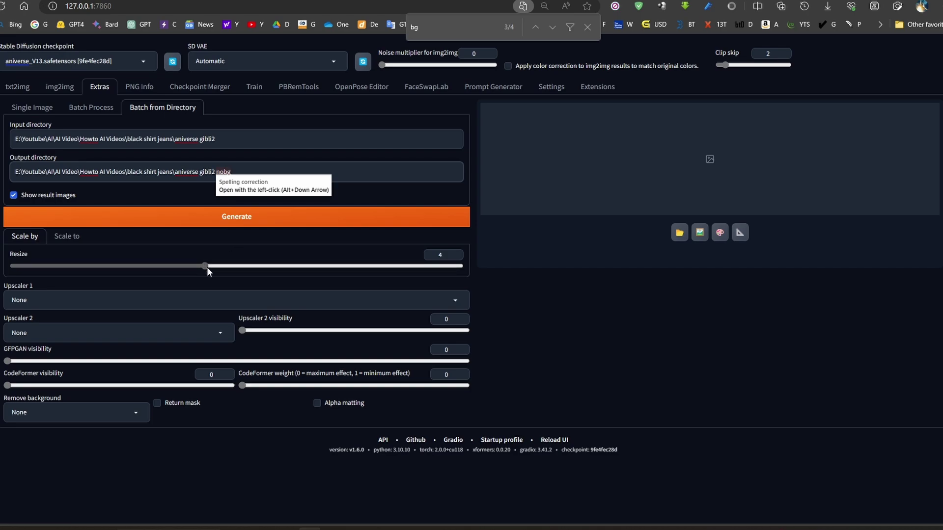
pyautogui.moveTo(205, 266); pyautogui.dragTo(13, 267)
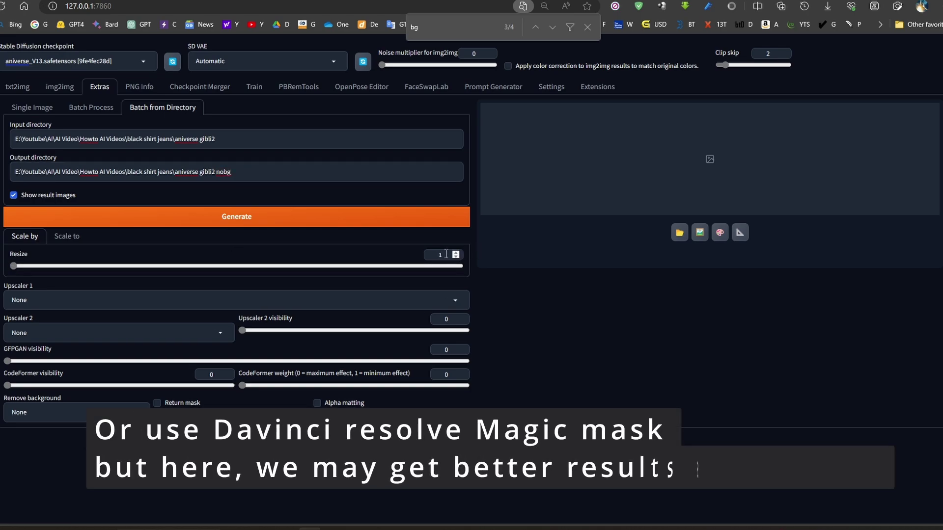
pyautogui.click(69, 414)
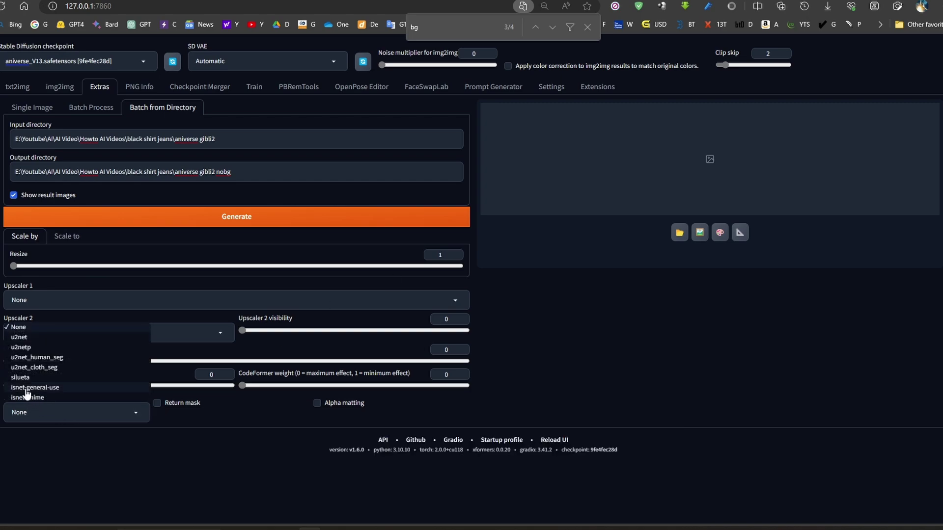
pyautogui.click(55, 390)
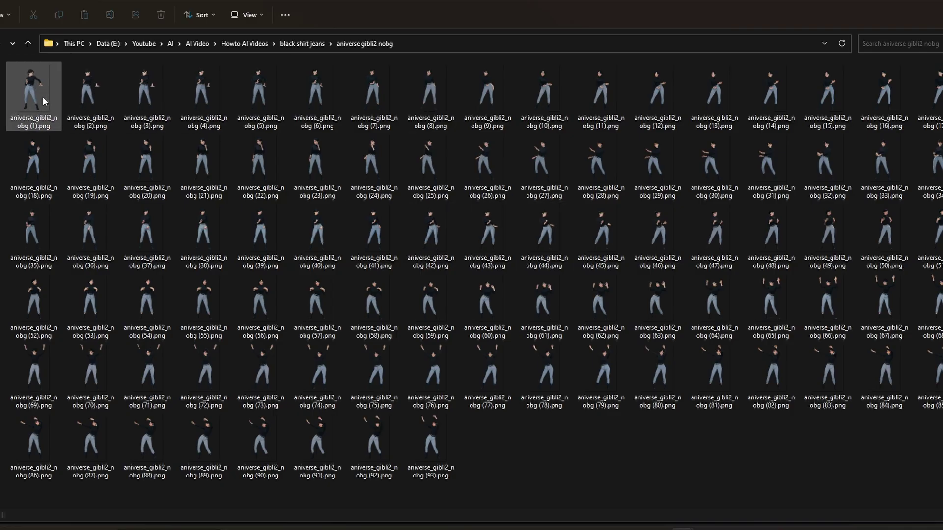
# Step through the background-free PNG frames in the "aniverse gibli2 nobg" folder to check the cutouts
pyautogui.doubleClick(31, 95)
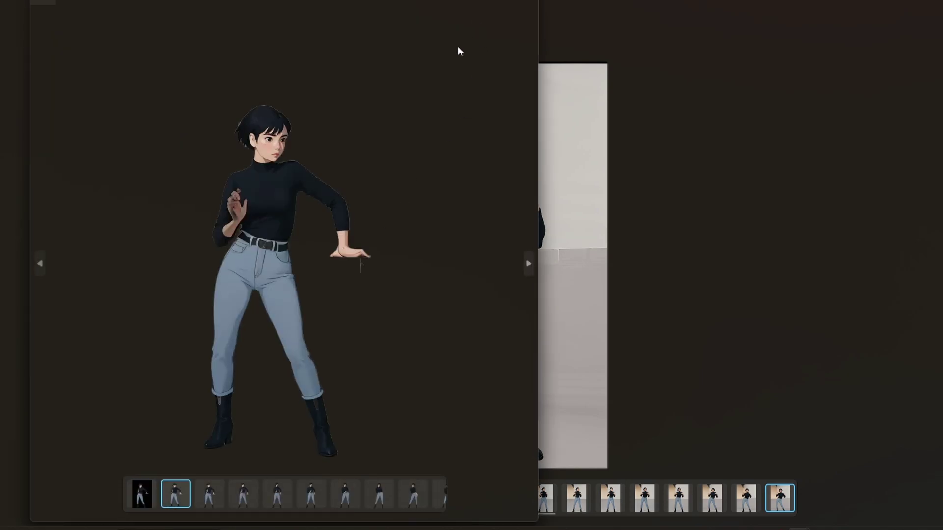
pyautogui.scroll(-10, 343, 205)
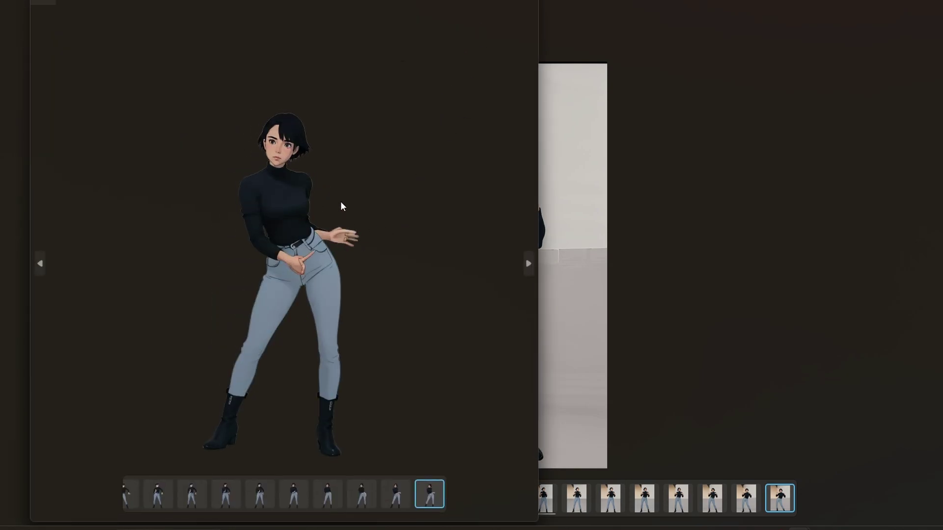
pyautogui.scroll(-8, 342, 205)
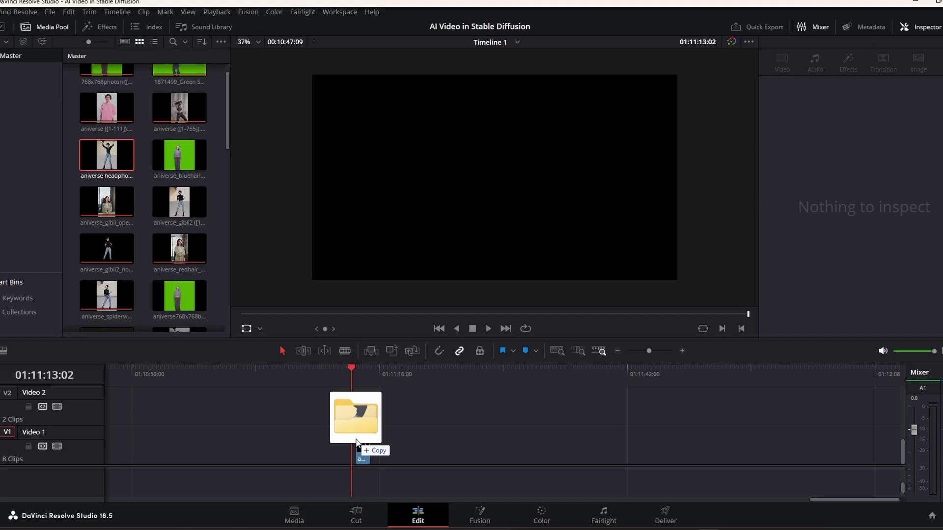
# Switch to DaVinci Resolve, place the "aniverse gibli2 nobg" frame sequence on Video 1 at 01:11:13:02 and play it briefly
pyautogui.moveTo(357, 442); pyautogui.dragTo(354, 441)
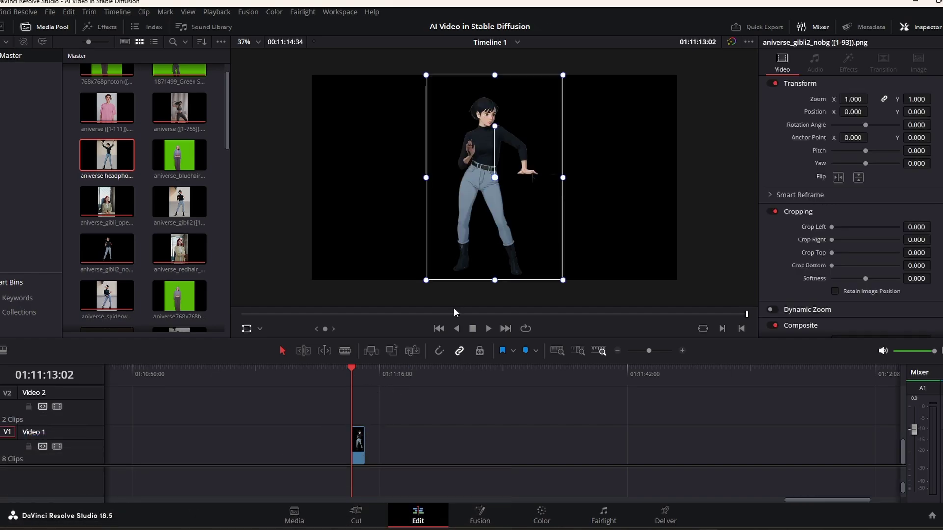
pyautogui.press('space')
pyautogui.press('space')
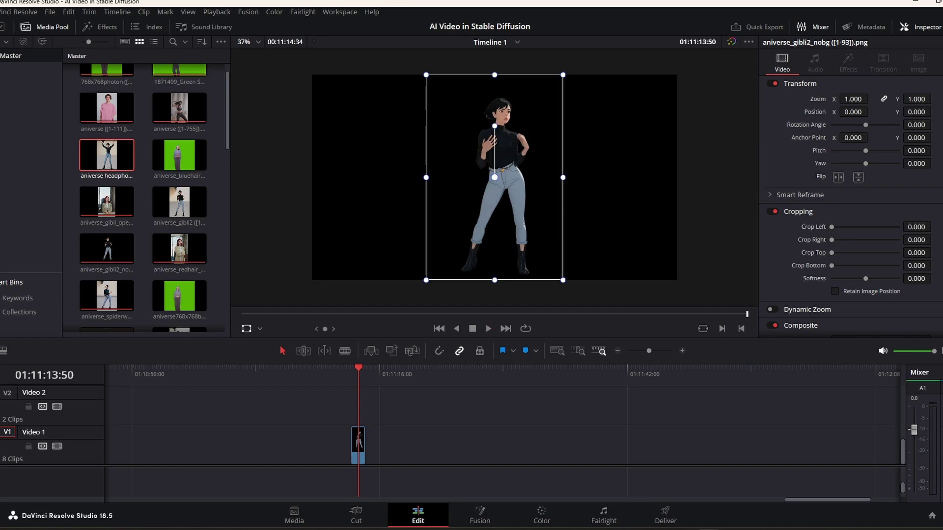
# Check the timeline frame rate in the project settings and replay the background-free clip from its start
pyautogui.hotkey('shift', '9')
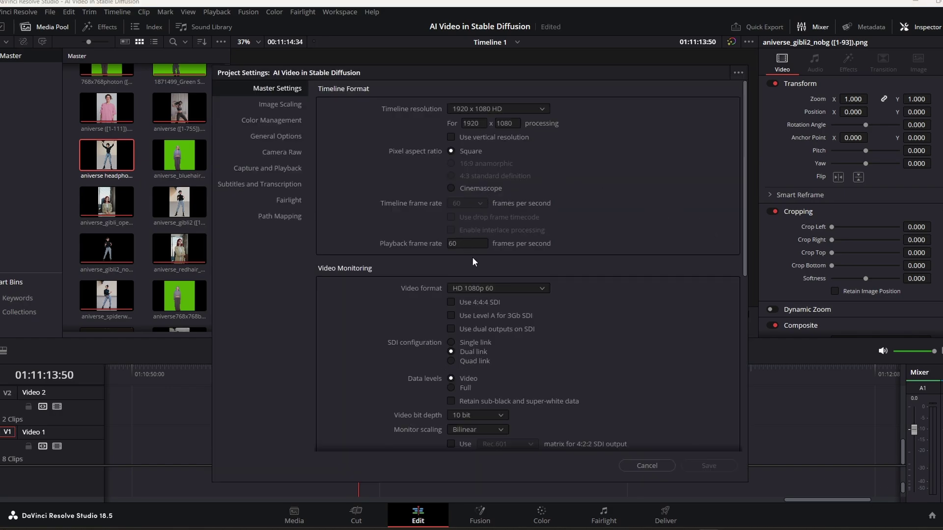
pyautogui.press('Escape')
pyautogui.moveTo(363, 370); pyautogui.dragTo(352, 367)
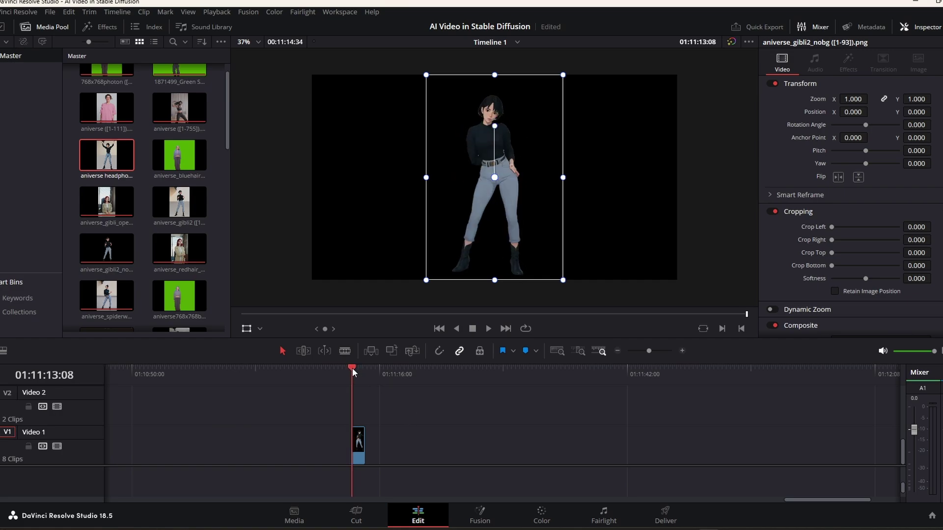
pyautogui.press('space')
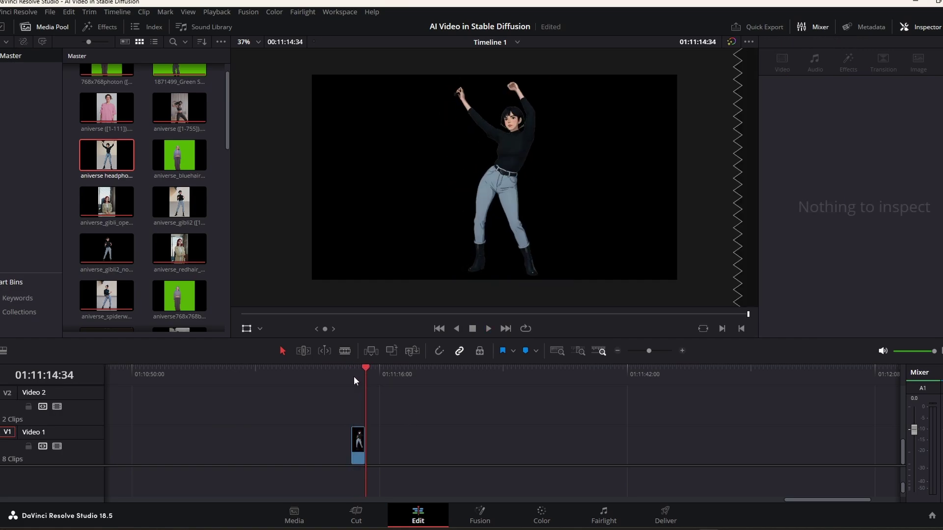
pyautogui.click(348, 369)
pyautogui.press('space')
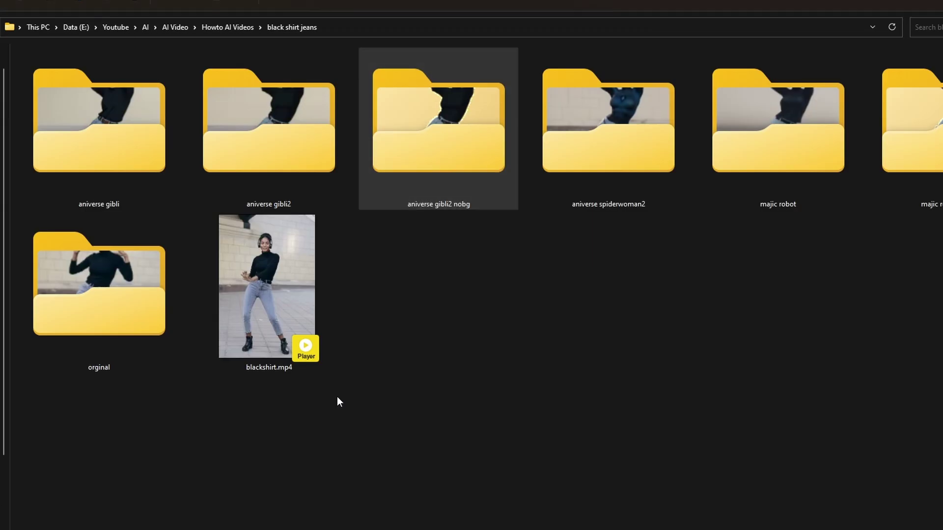
# Add the "orginal" frame sequence on Video 2 and place the clips side by side, original at X -1606.42 and background-free at X 969.642
pyautogui.click(287, 311)
pyautogui.moveTo(120, 299); pyautogui.dragTo(358, 419)
pyautogui.moveTo(491, 222); pyautogui.dragTo(373, 223)
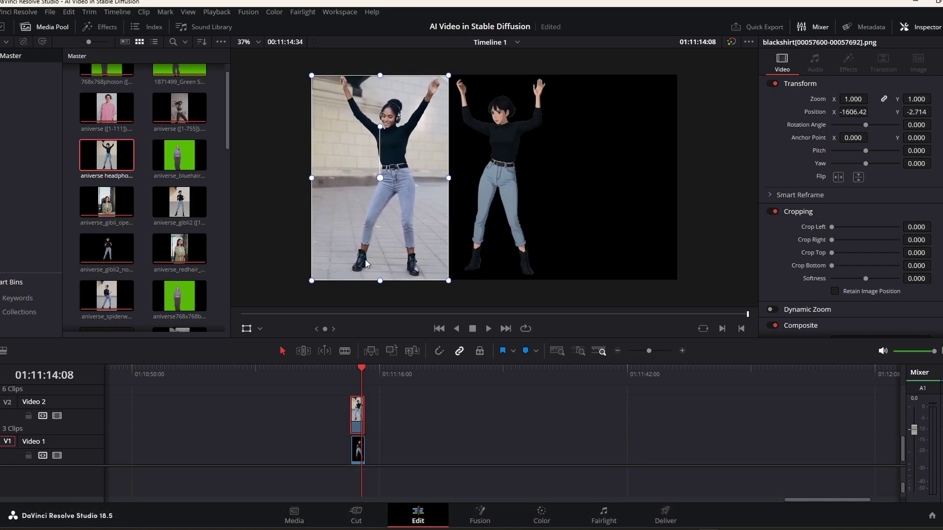
pyautogui.click(363, 453)
pyautogui.moveTo(496, 258); pyautogui.dragTo(556, 264)
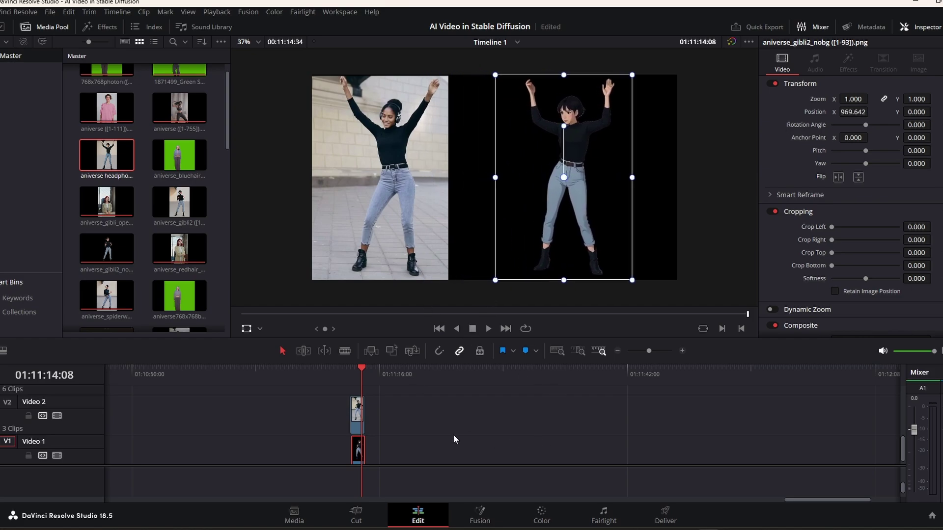
# Scrub back to the start of the clips to compare the original dancer with the generated one
pyautogui.click(359, 369)
pyautogui.moveTo(358, 369); pyautogui.dragTo(355, 370)
pyautogui.click(358, 413)
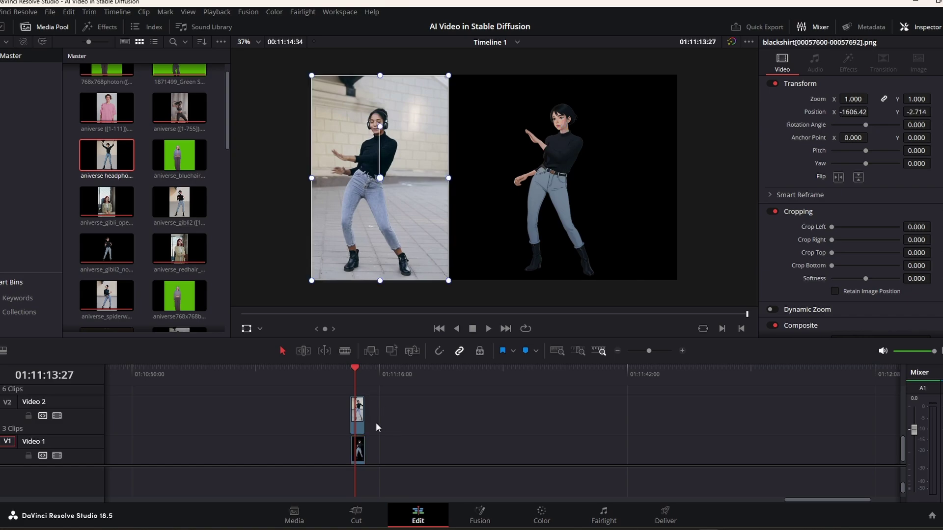
pyautogui.click(359, 418)
pyautogui.moveTo(355, 371); pyautogui.dragTo(350, 369)
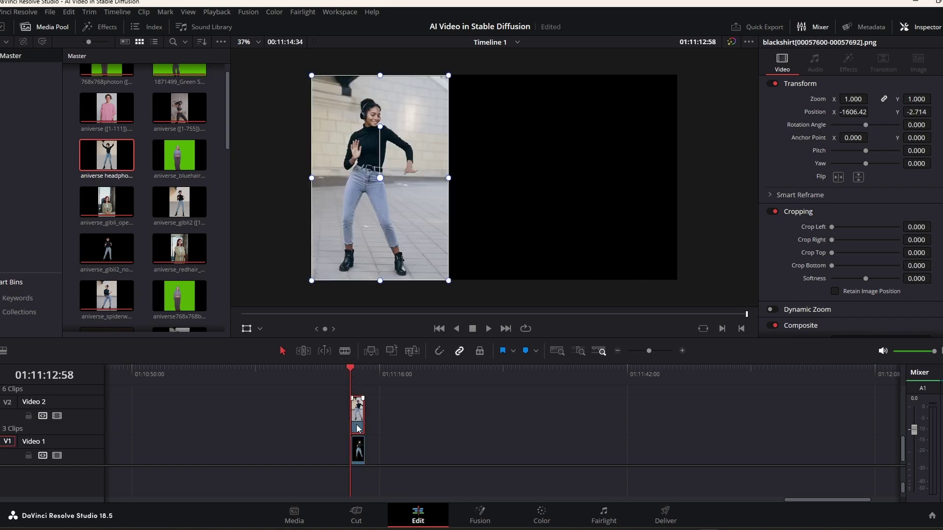
# Show the retime controls on the original clip on Video 2 and change its speed to 50%
pyautogui.rightClick(361, 420)
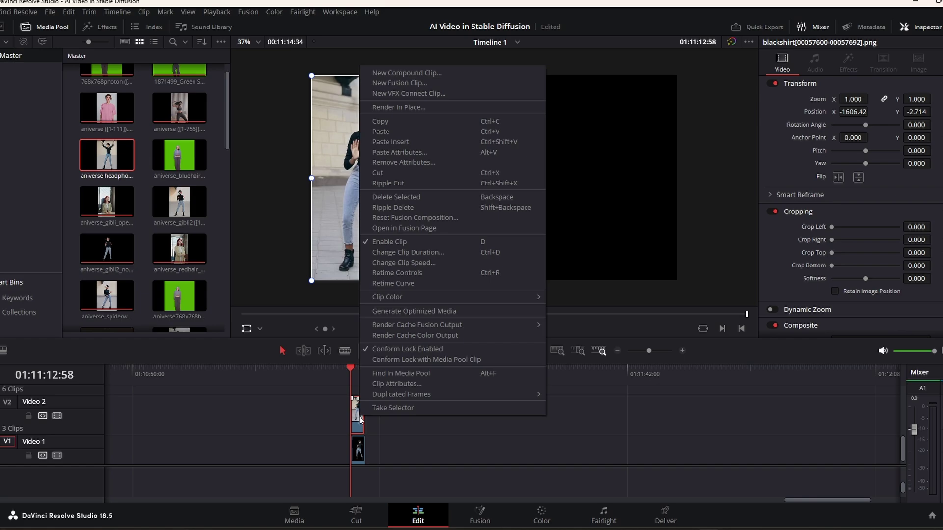
pyautogui.click(388, 272)
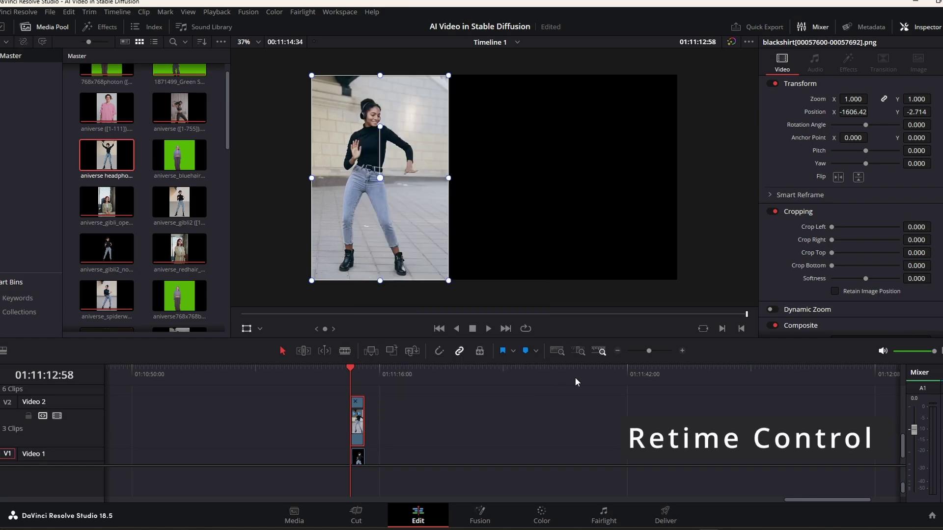
pyautogui.click(682, 350)
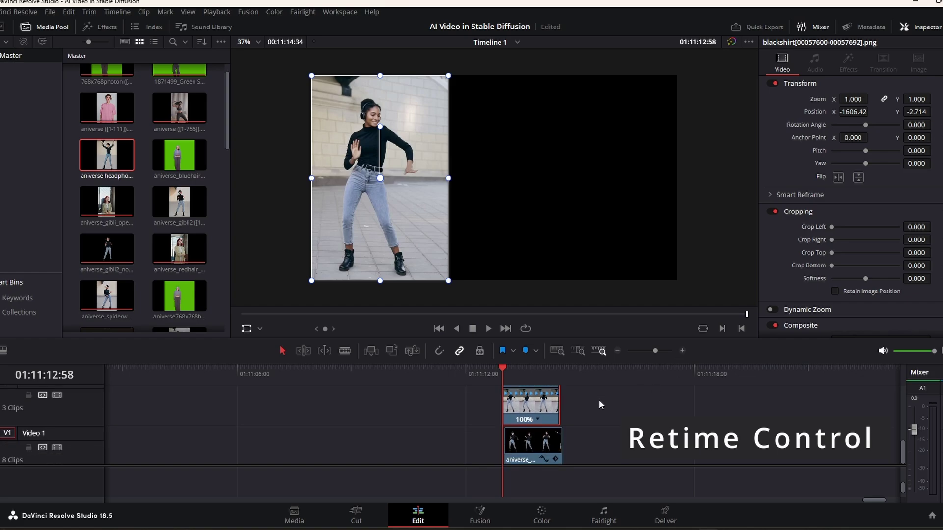
pyautogui.click(538, 420)
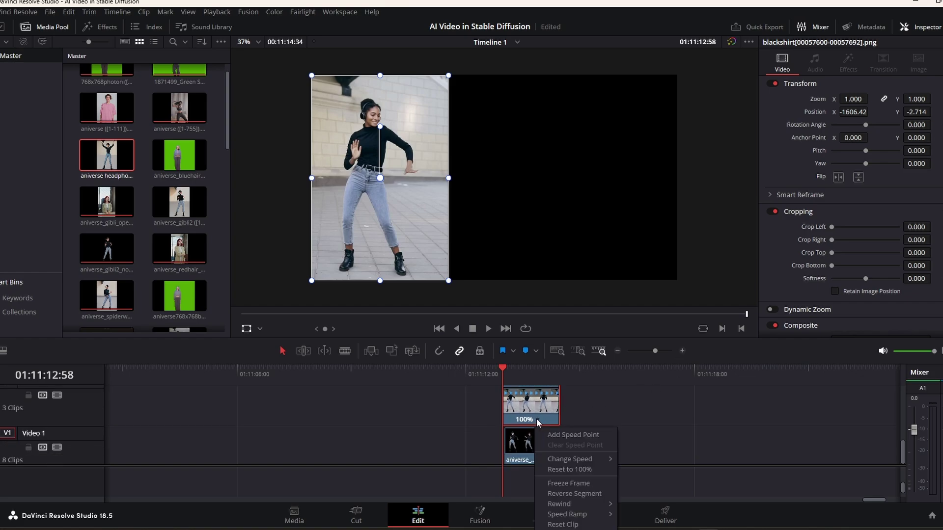
pyautogui.moveTo(560, 460)
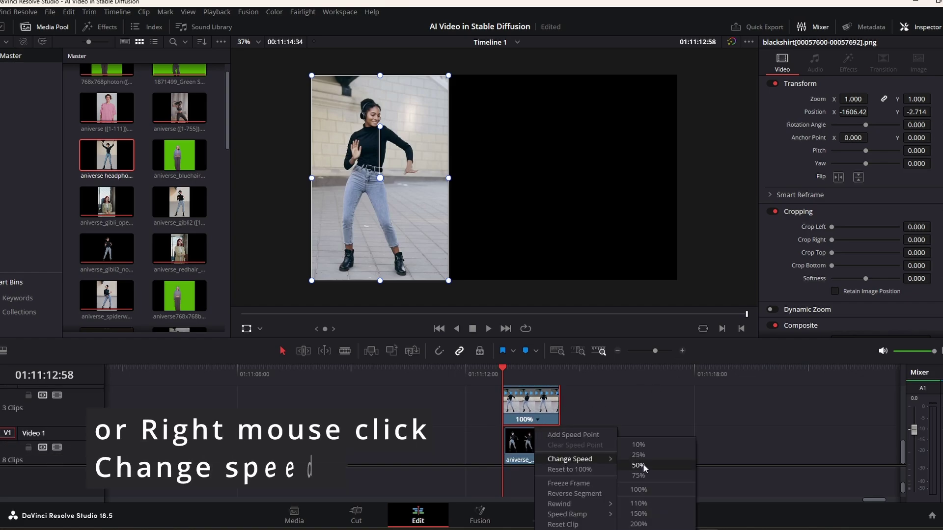
pyautogui.click(644, 464)
# Show the retime controls on the background-free clip on Video 1 and change its speed to 50%
pyautogui.click(541, 450)
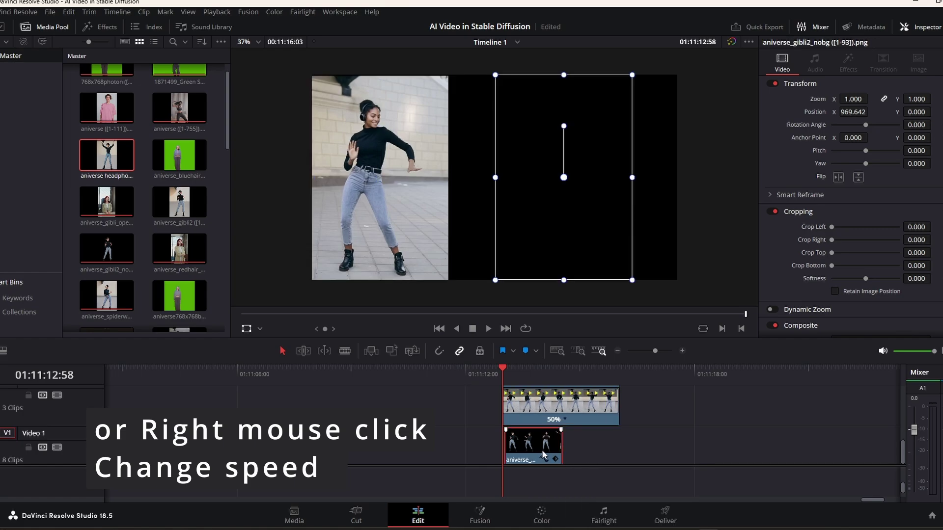
pyautogui.rightClick(542, 450)
pyautogui.click(518, 444)
pyautogui.click(564, 423)
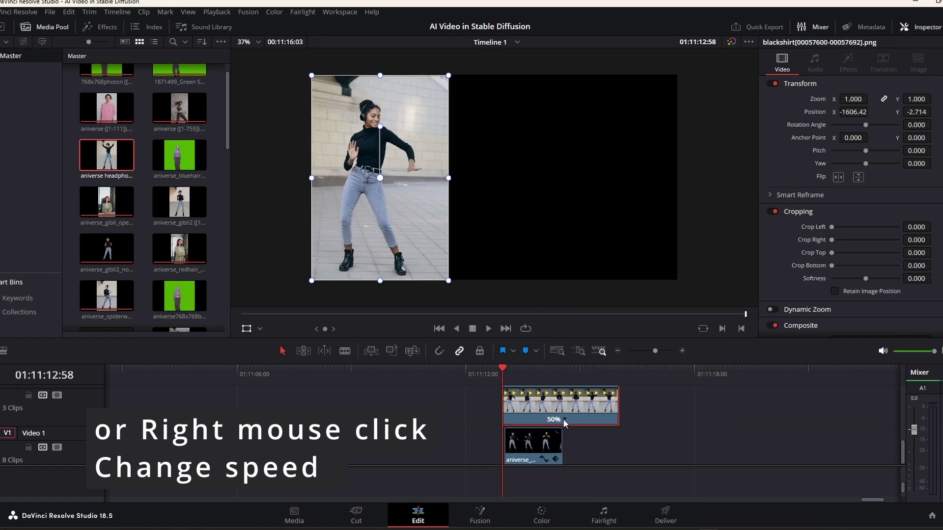
pyautogui.rightClick(557, 449)
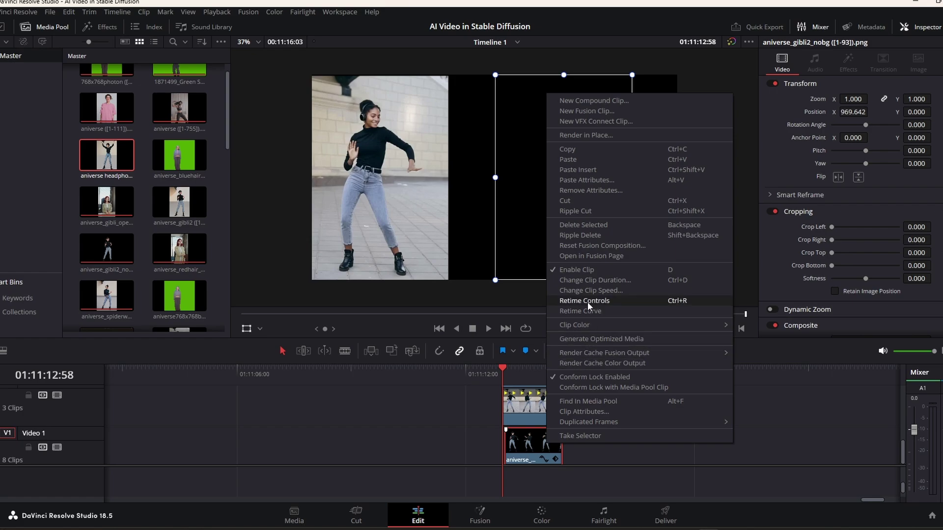
pyautogui.click(588, 301)
pyautogui.click(539, 459)
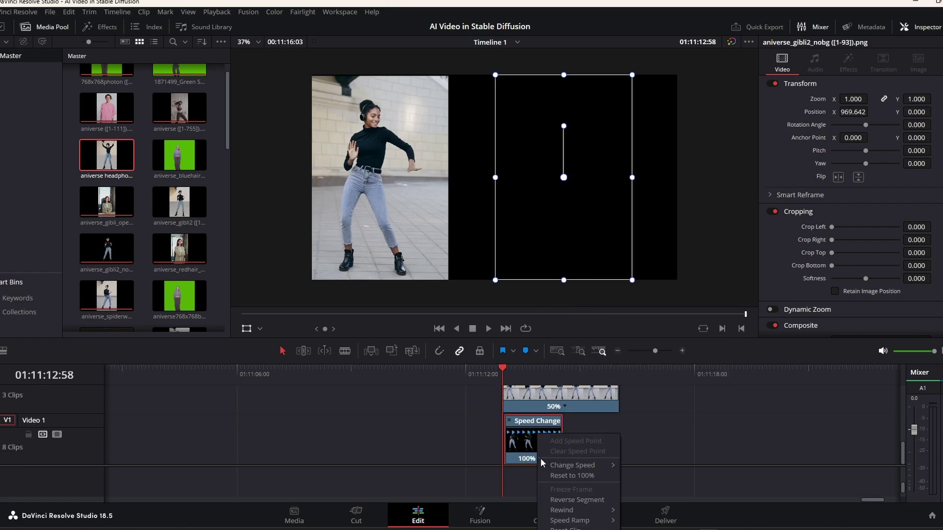
pyautogui.moveTo(573, 465)
pyautogui.click(640, 467)
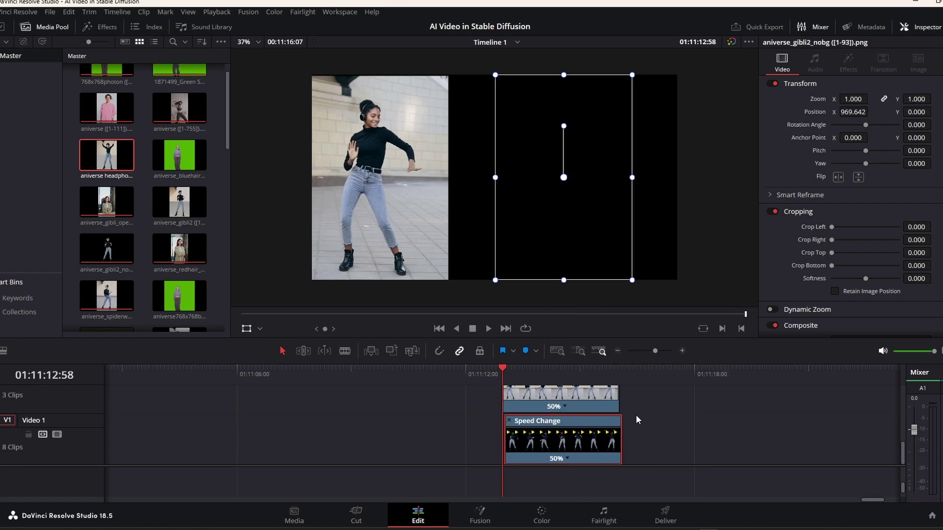
# Move the background-free clip four frames earlier to align it with the Video 2 clip, and play both clips
pyautogui.scroll(2, 636, 419)
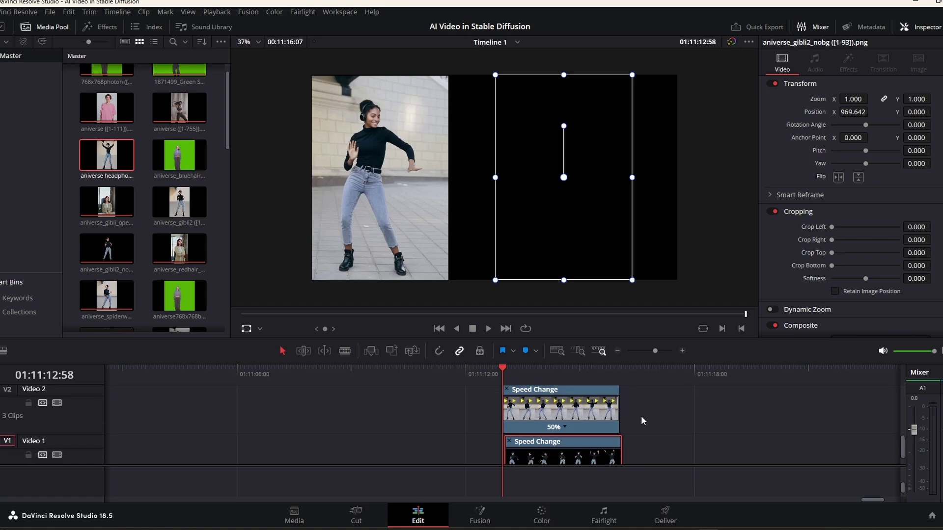
pyautogui.moveTo(576, 456); pyautogui.dragTo(576, 455)
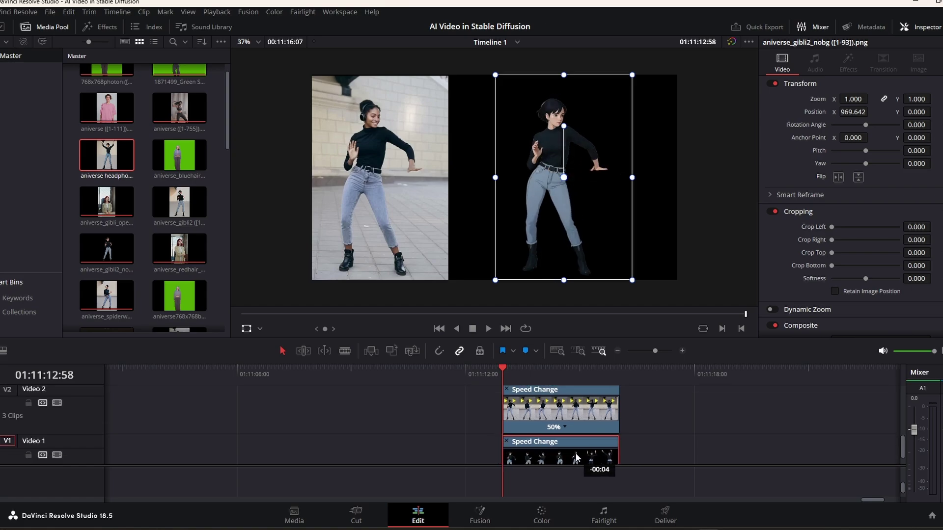
pyautogui.press('space')
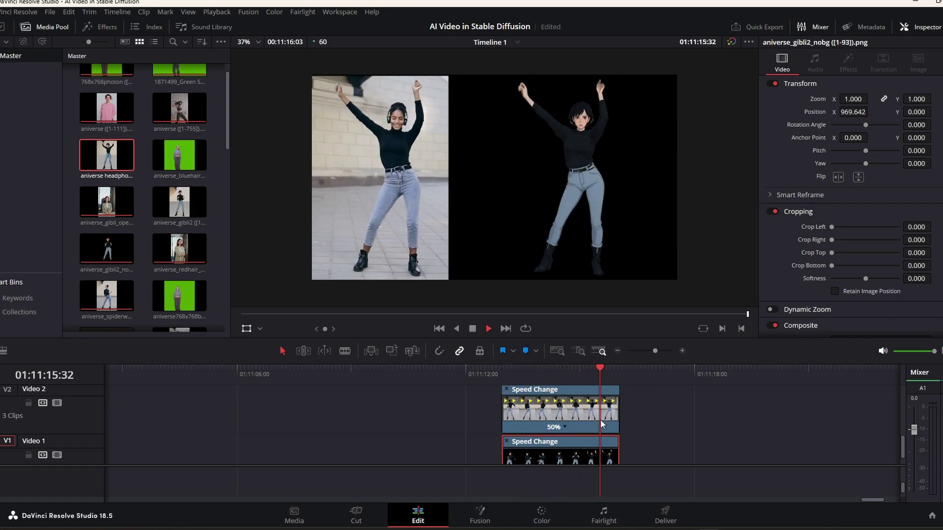
pyautogui.press('space')
pyautogui.moveTo(610, 374); pyautogui.dragTo(503, 370)
pyautogui.click(522, 422)
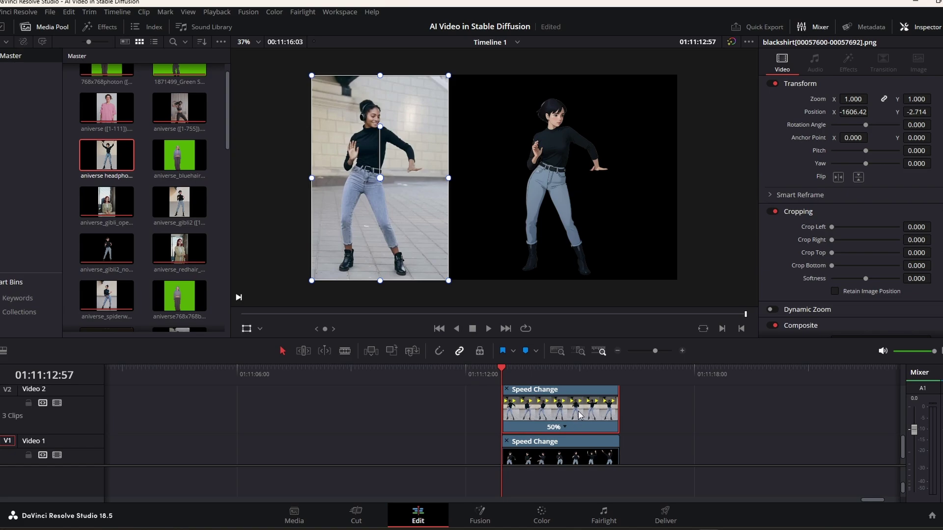
# Examine the Retime Process options of the original clip on Video 2, play both slowed clips, and return to their start
pyautogui.scroll(-5, 795, 271)
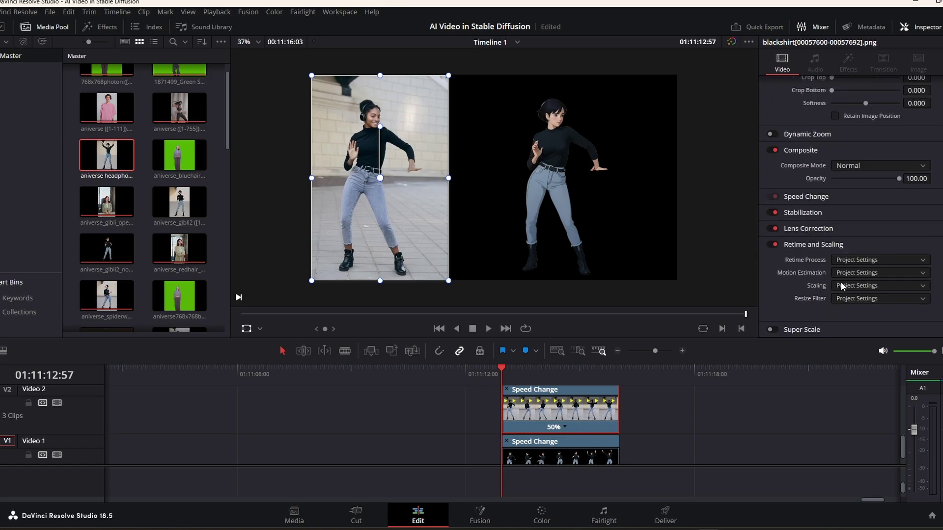
pyautogui.click(857, 260)
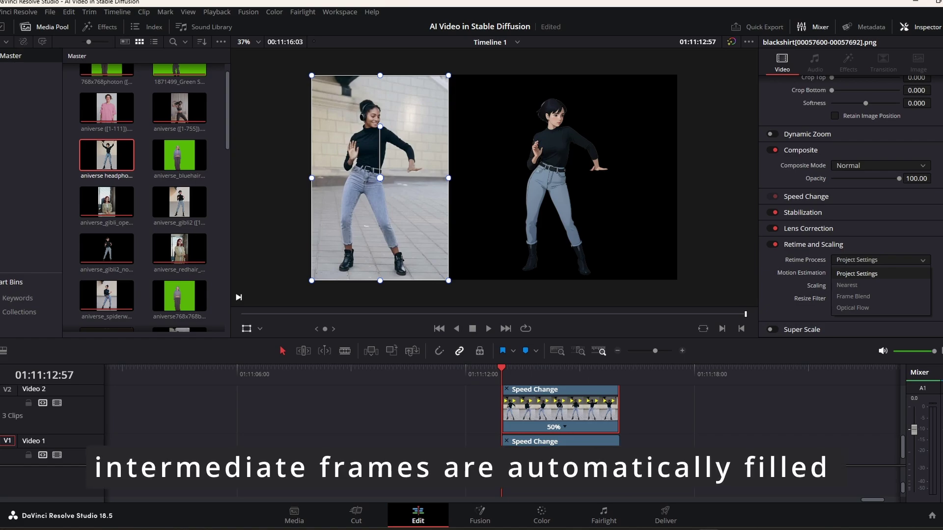
pyautogui.click(848, 275)
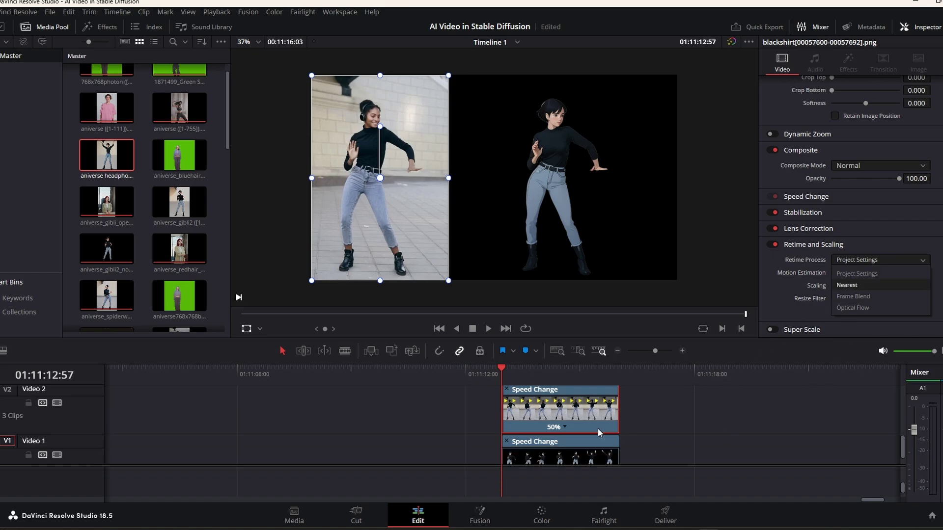
pyautogui.click(685, 435)
pyautogui.press('space')
pyautogui.press('space')
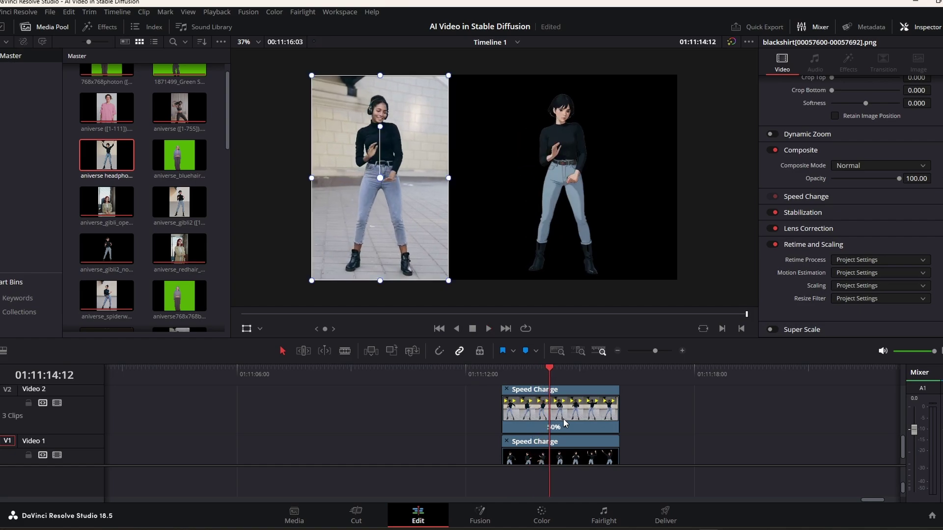
pyautogui.moveTo(550, 378); pyautogui.dragTo(501, 377)
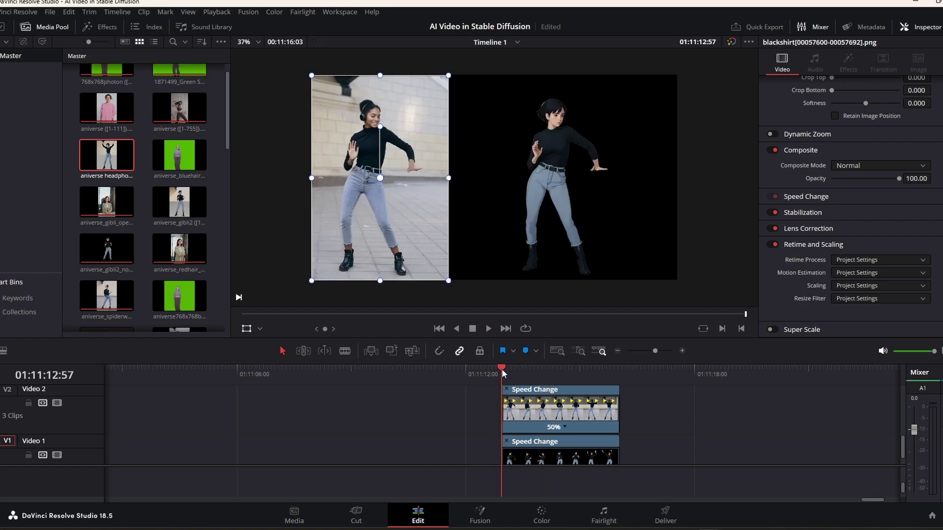
# Try Optical Flow as the Video 2 clip's retime process, play the clips, and set the process back to Project Settings
pyautogui.click(876, 258)
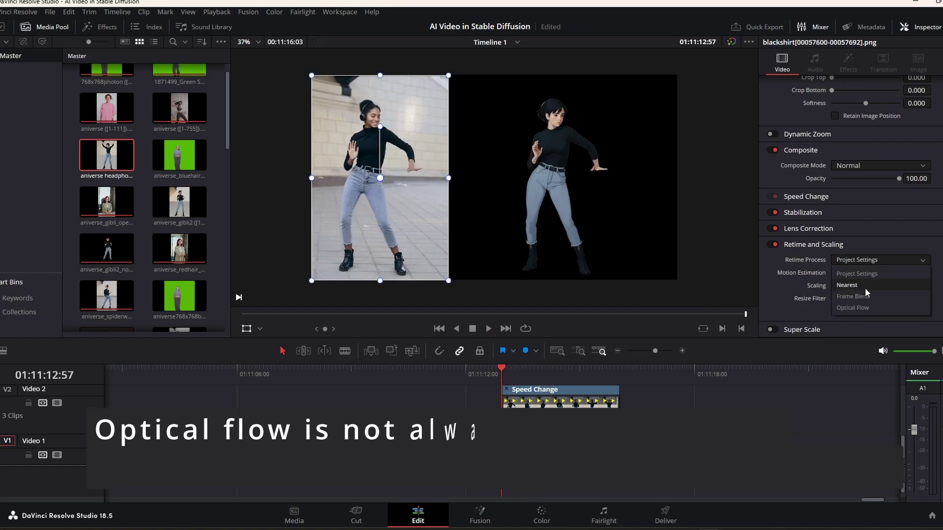
pyautogui.press('Escape')
pyautogui.press('space')
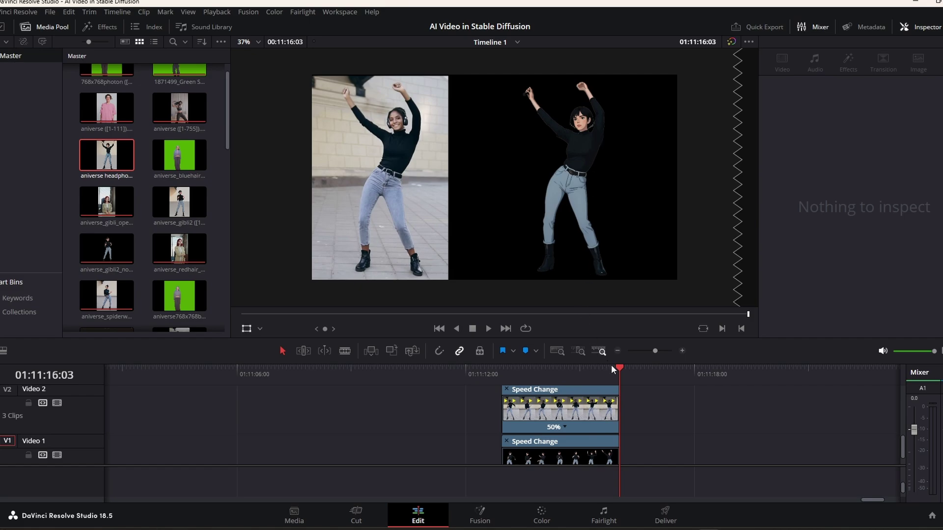
pyautogui.moveTo(621, 368); pyautogui.dragTo(505, 368)
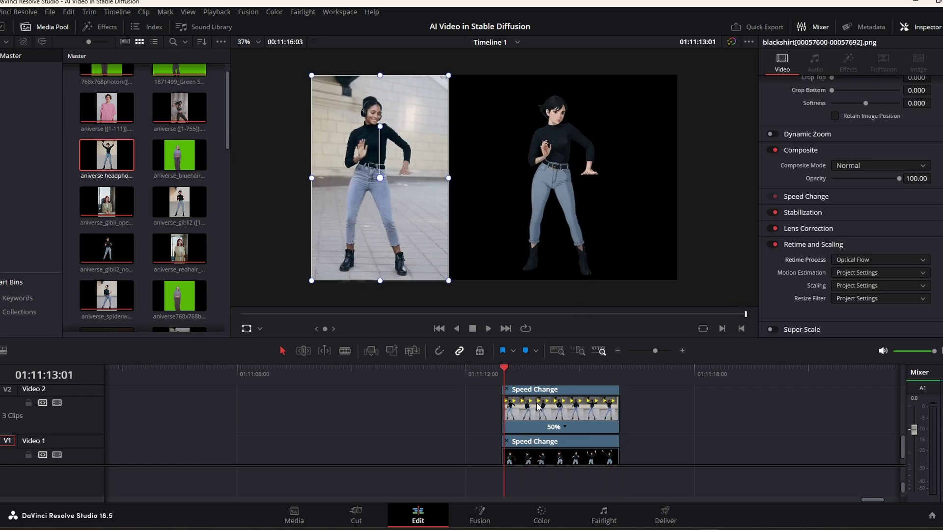
pyautogui.press('space')
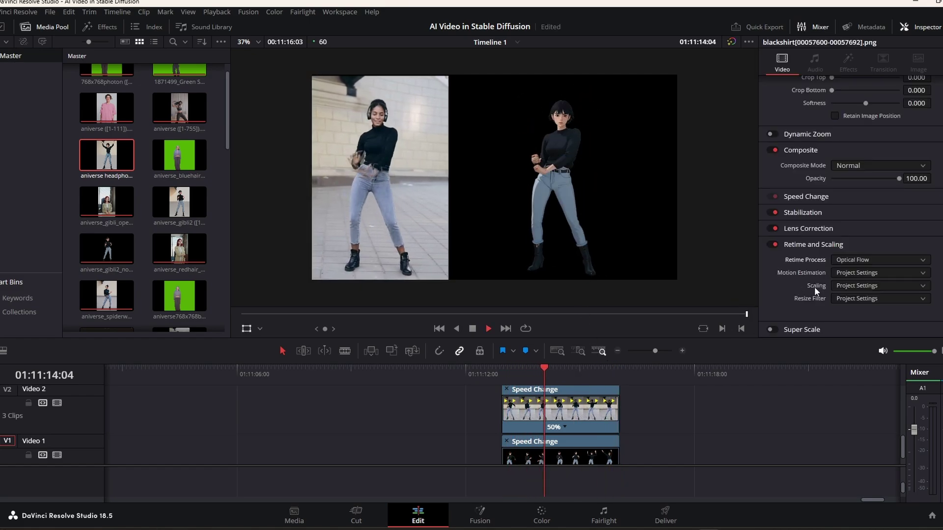
pyautogui.click(837, 260)
pyautogui.click(848, 272)
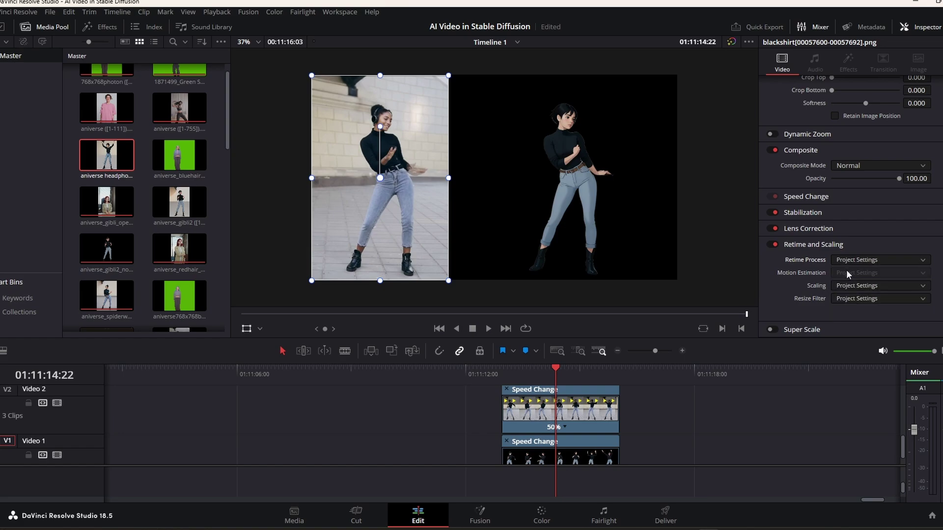
# Change the clip speed of the original clip on Video 2 to 40% and extend its end to full length
pyautogui.click(579, 416)
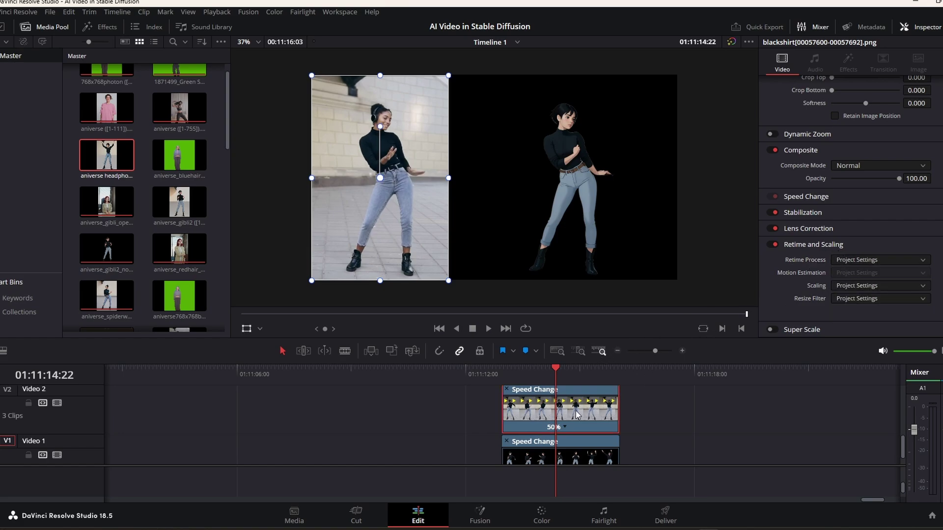
pyautogui.scroll(-1, 580, 421)
pyautogui.click(581, 447)
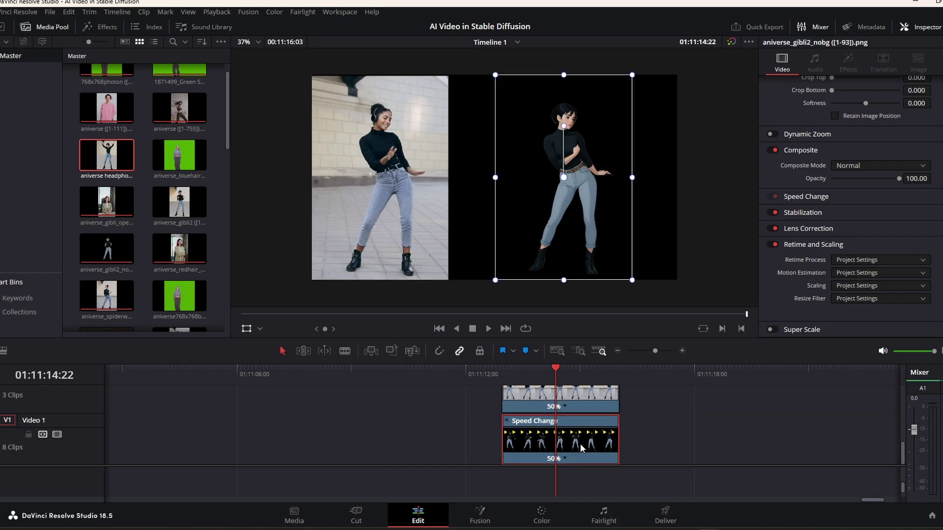
pyautogui.rightClick(563, 399)
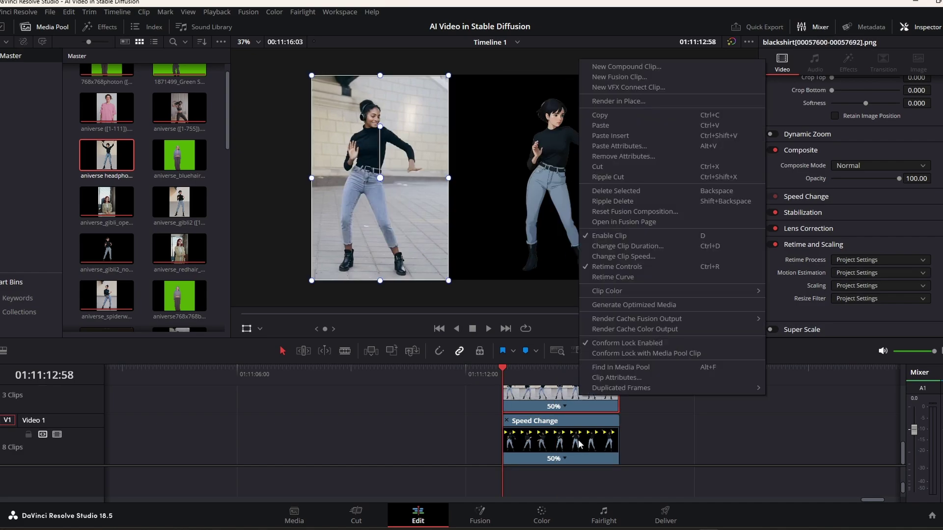
pyautogui.click(580, 445)
pyautogui.rightClick(576, 399)
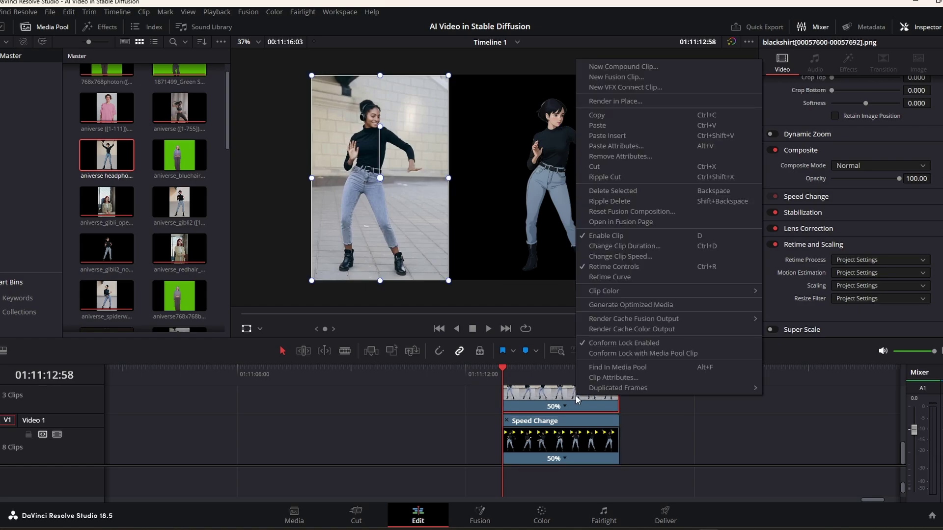
pyautogui.click(650, 257)
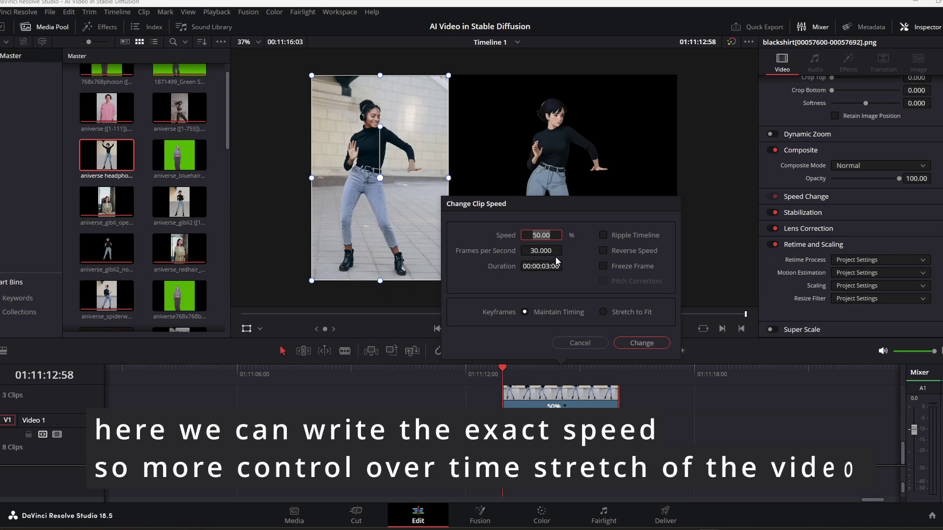
pyautogui.write('40')
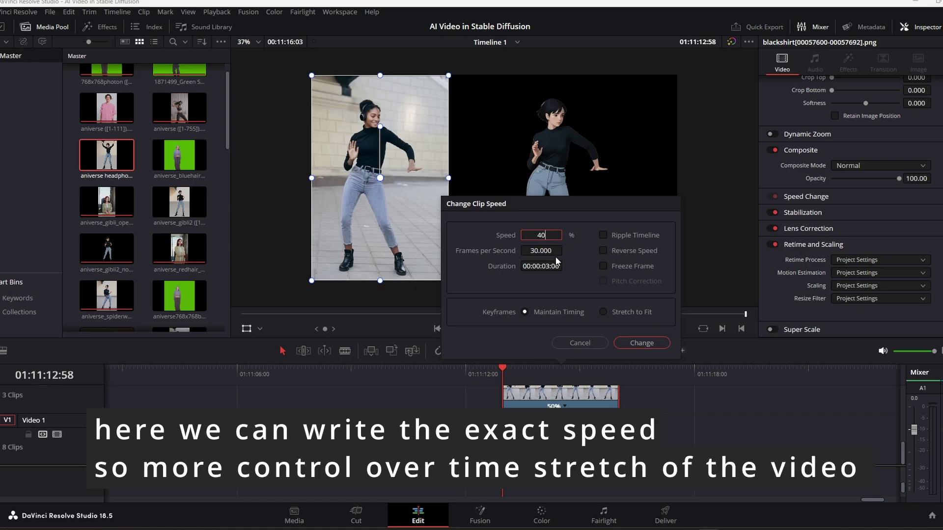
pyautogui.press('Return')
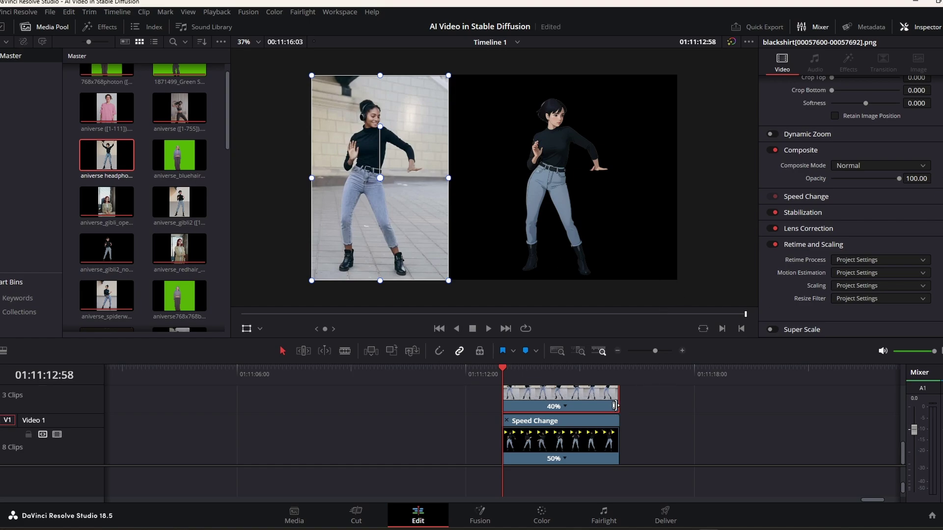
pyautogui.moveTo(616, 398); pyautogui.dragTo(693, 398)
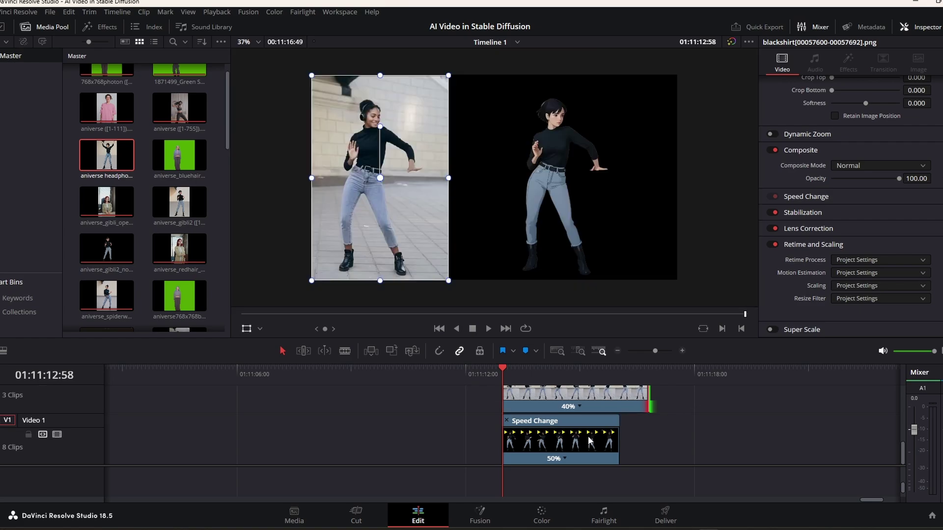
# Change the clip speed of the background-free clip on Video 1 to 40% and extend its end to match the Video 2 clip
pyautogui.click(587, 398)
pyautogui.rightClick(587, 397)
pyautogui.click(628, 298)
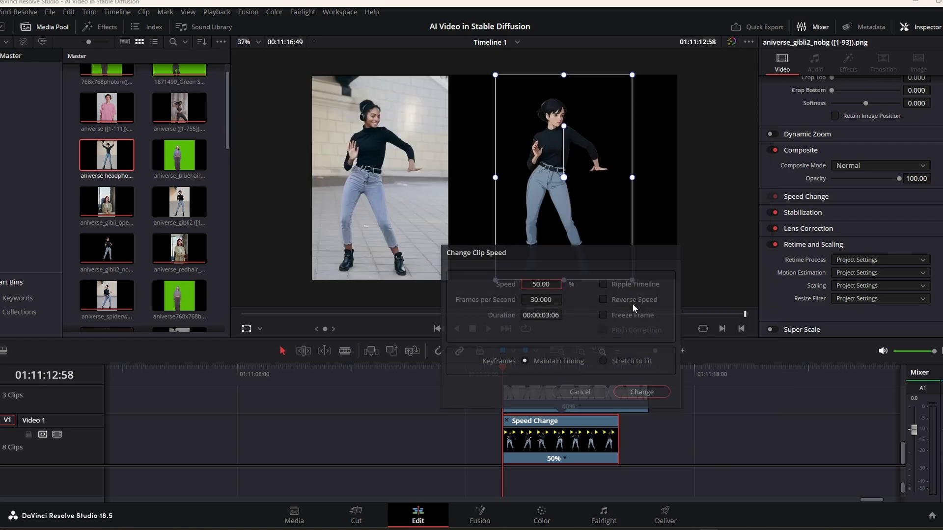
pyautogui.moveTo(540, 284); pyautogui.dragTo(543, 284)
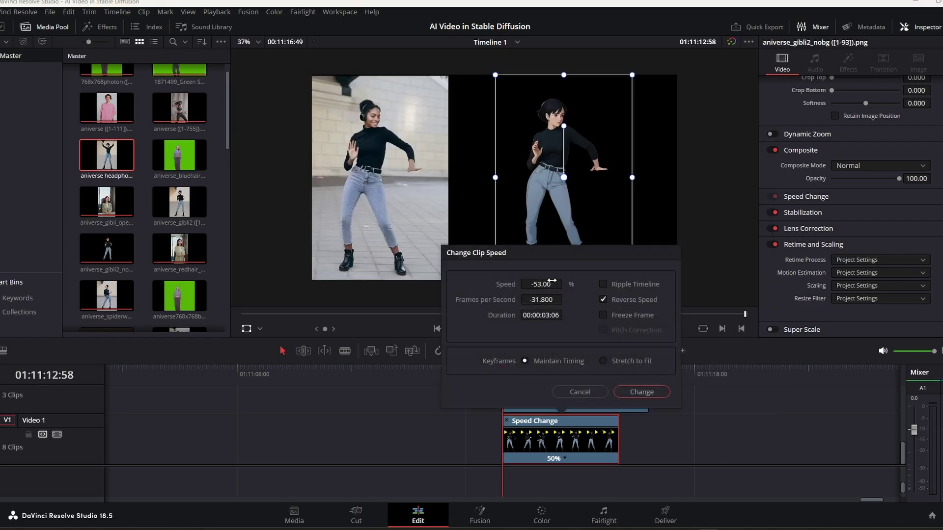
pyautogui.click(546, 283)
pyautogui.write('40')
pyautogui.press('Return')
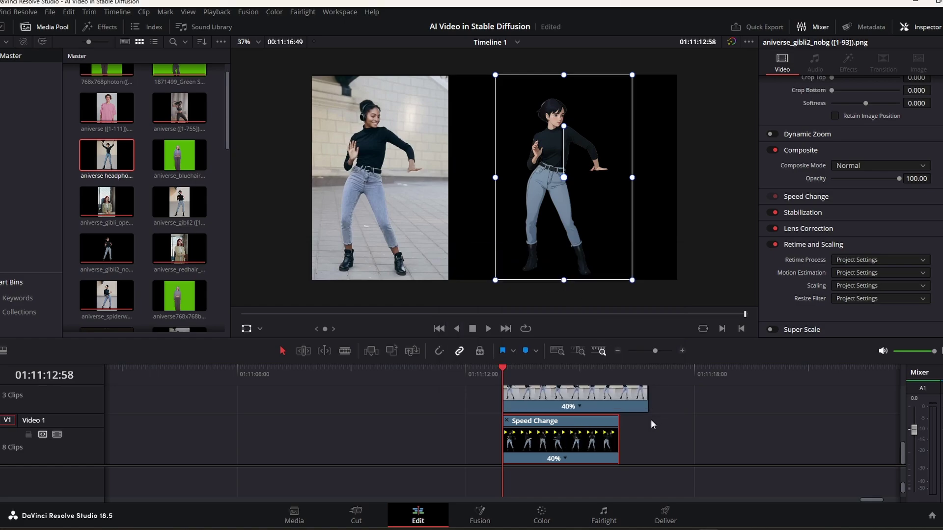
pyautogui.moveTo(620, 440); pyautogui.dragTo(672, 443)
# Play both 40% speed clips from their start to compare the motion
pyautogui.press('space')
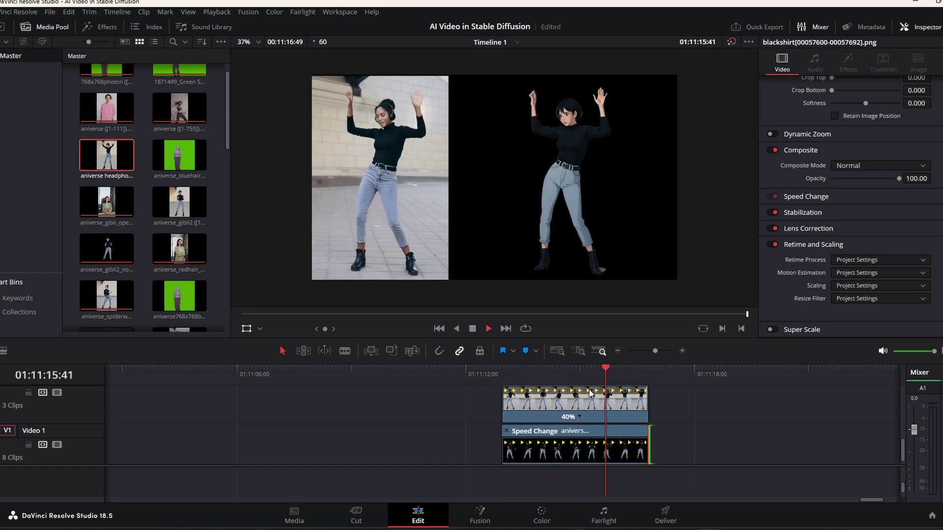
pyautogui.click(503, 372)
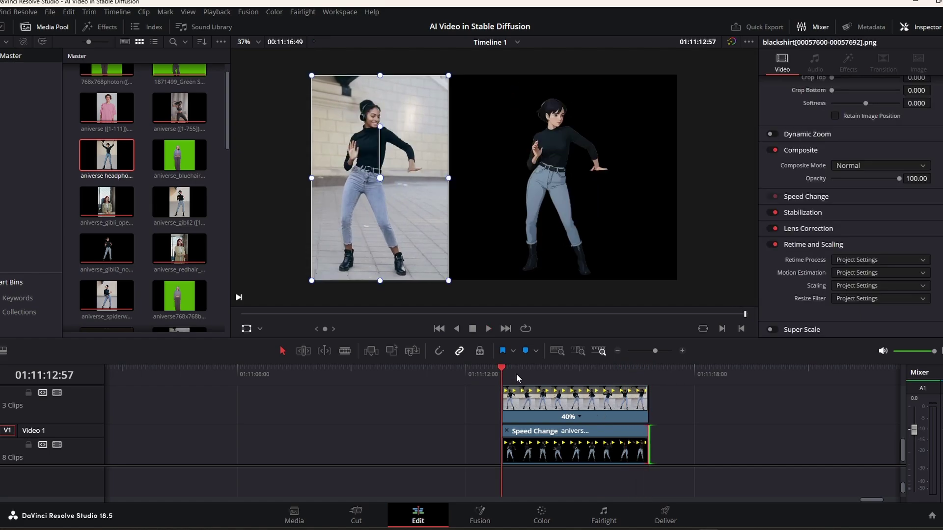
pyautogui.press('space')
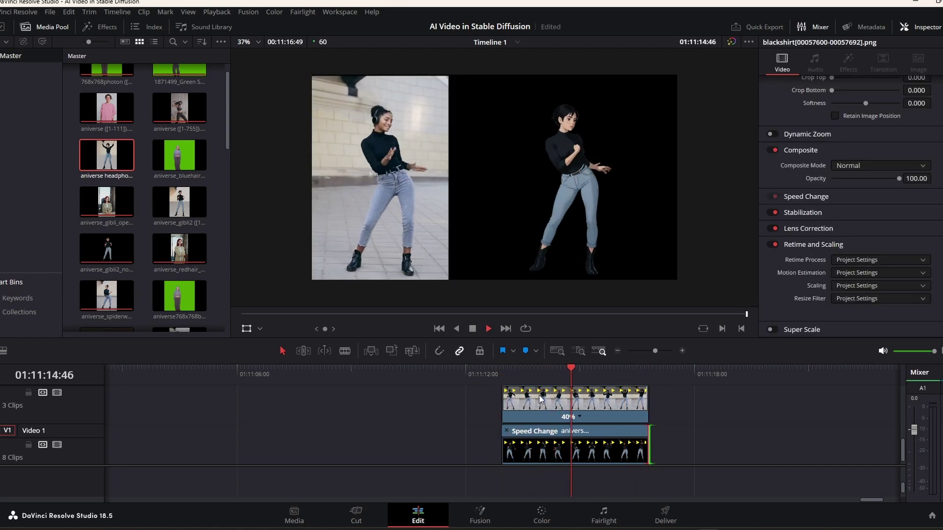
pyautogui.press('space')
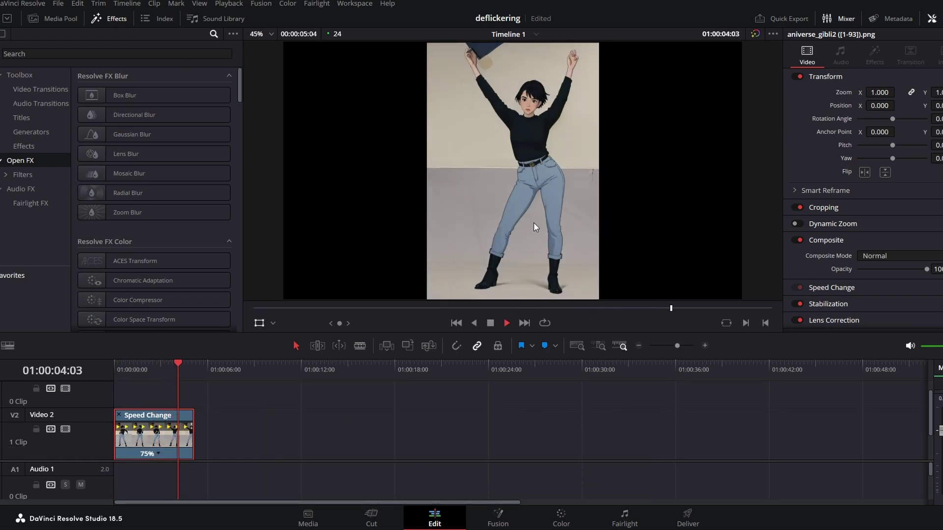
# Duplicate the Video 2 clip onto the track above and place both side by side, the copy at X about -1578 and the original at X about 1113
pyautogui.press('space')
pyautogui.moveTo(196, 362); pyautogui.dragTo(114, 366)
pyautogui.moveTo(168, 445); pyautogui.dragTo(157, 401)
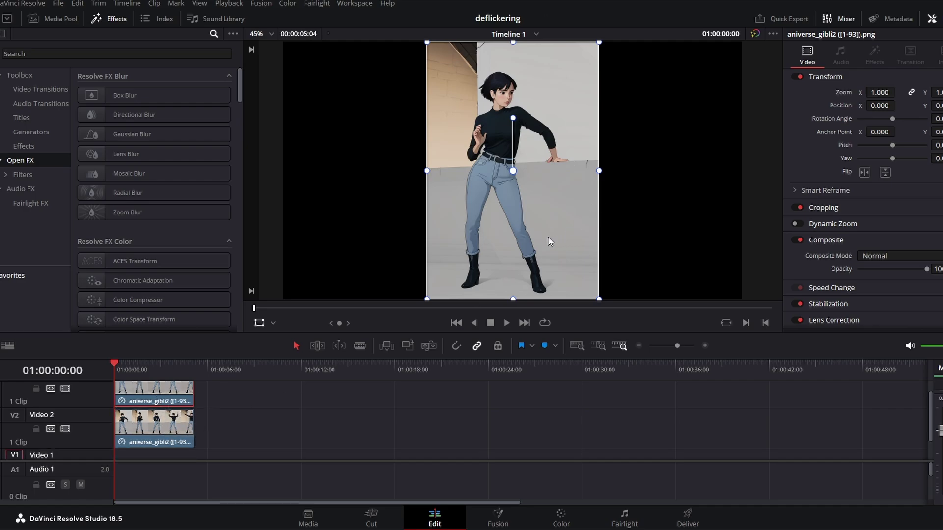
pyautogui.moveTo(548, 238); pyautogui.dragTo(405, 238)
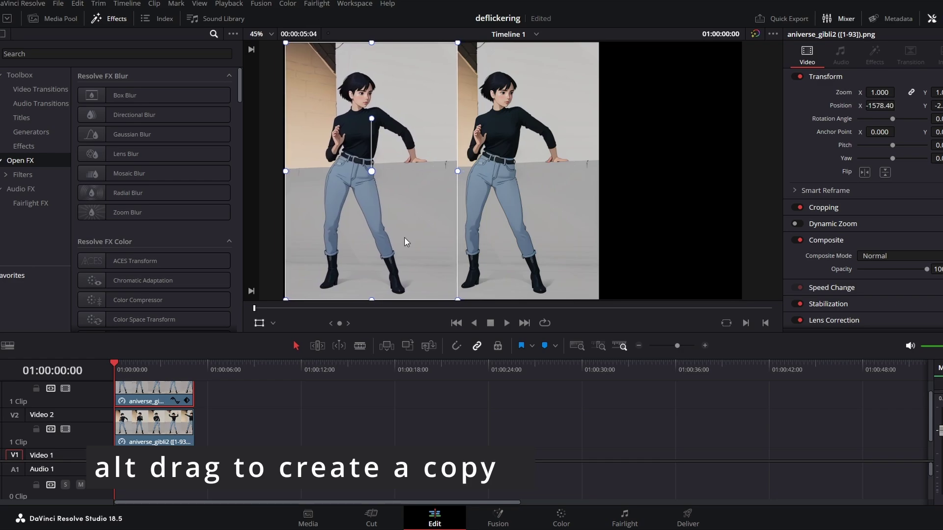
pyautogui.click(490, 263)
pyautogui.moveTo(490, 264); pyautogui.dragTo(584, 264)
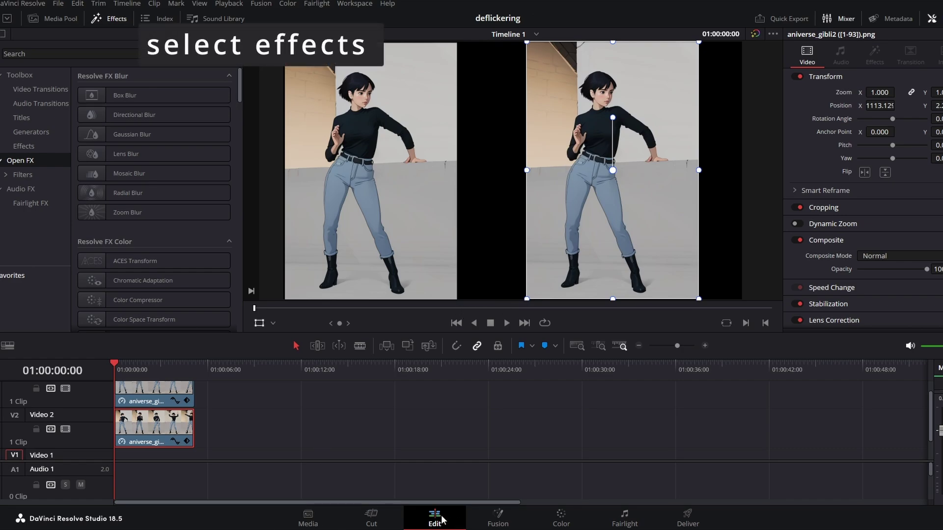
# Apply the Deflicker Open FX effect to the clip on Video 2 and switch the viewer overlay to Open FX Overlay
pyautogui.click(45, 55)
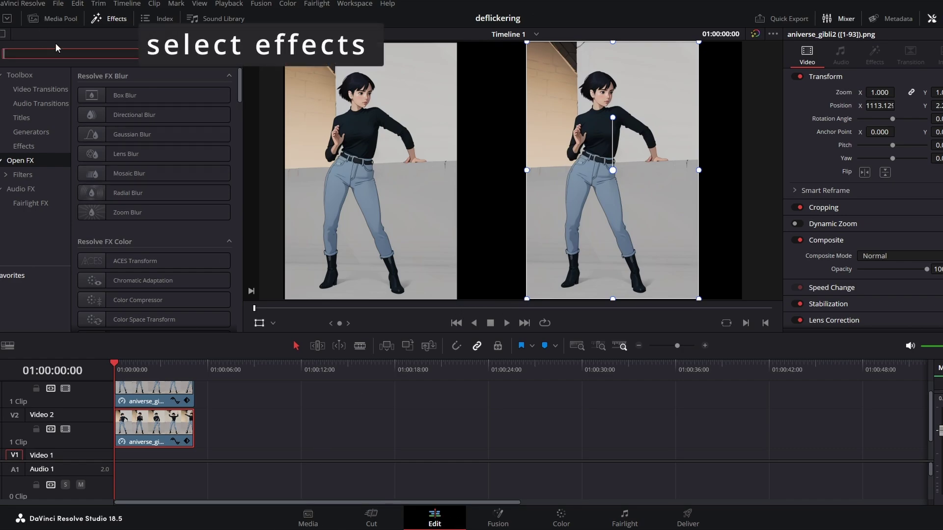
pyautogui.write('def')
pyautogui.write('l')
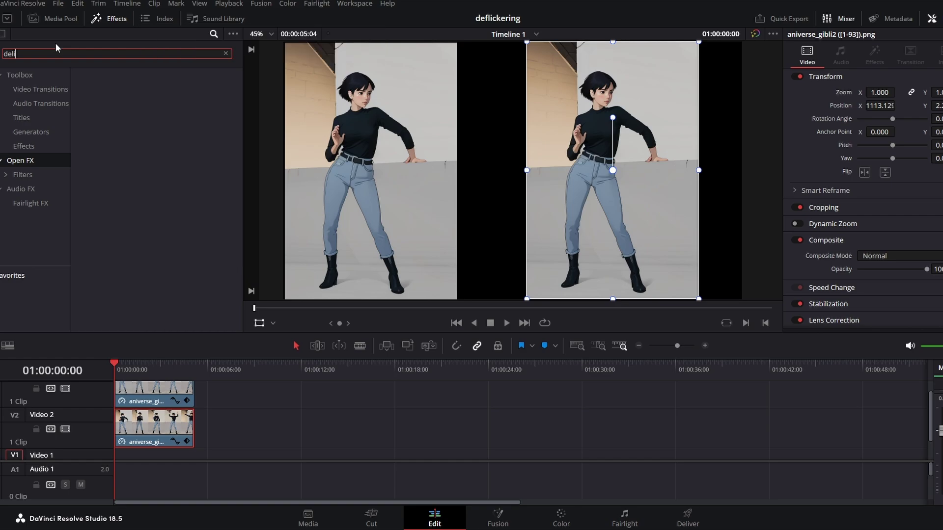
pyautogui.click(23, 164)
pyautogui.doubleClick(22, 53)
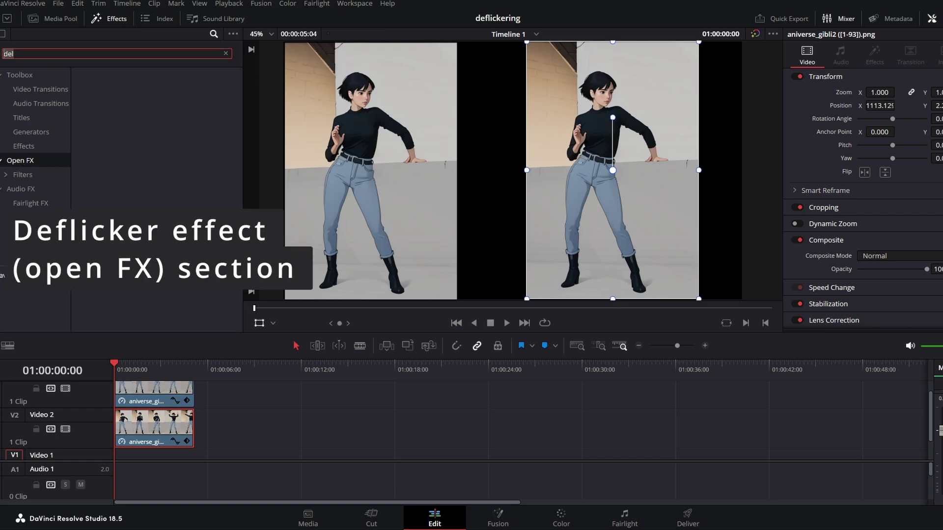
pyautogui.write('def')
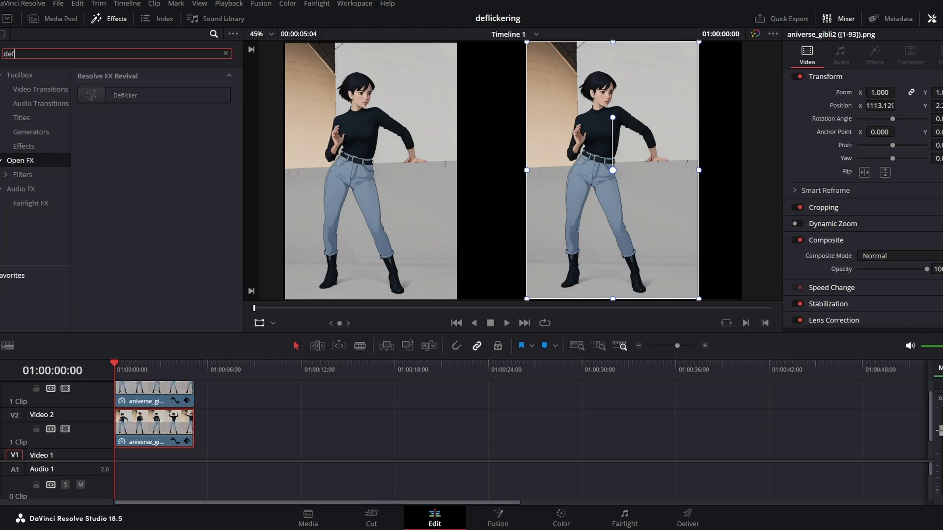
pyautogui.moveTo(110, 96); pyautogui.dragTo(141, 437)
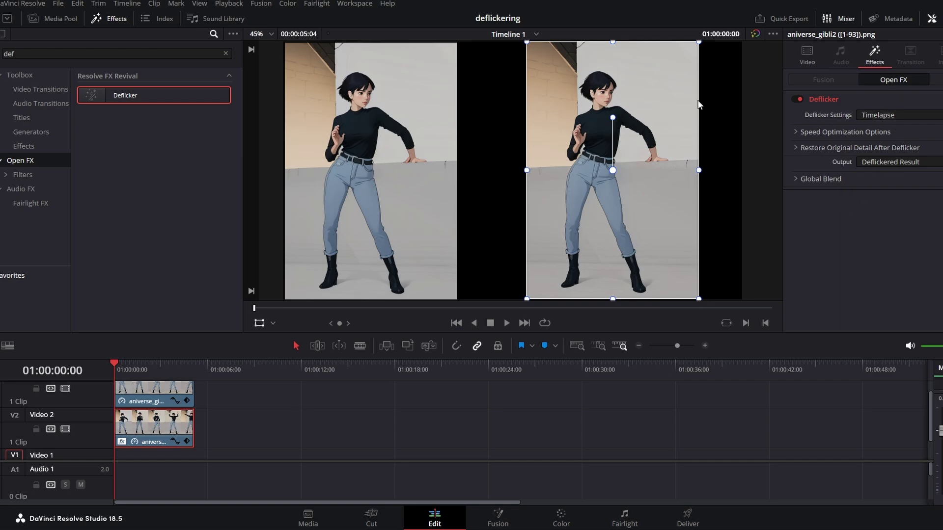
pyautogui.click(274, 323)
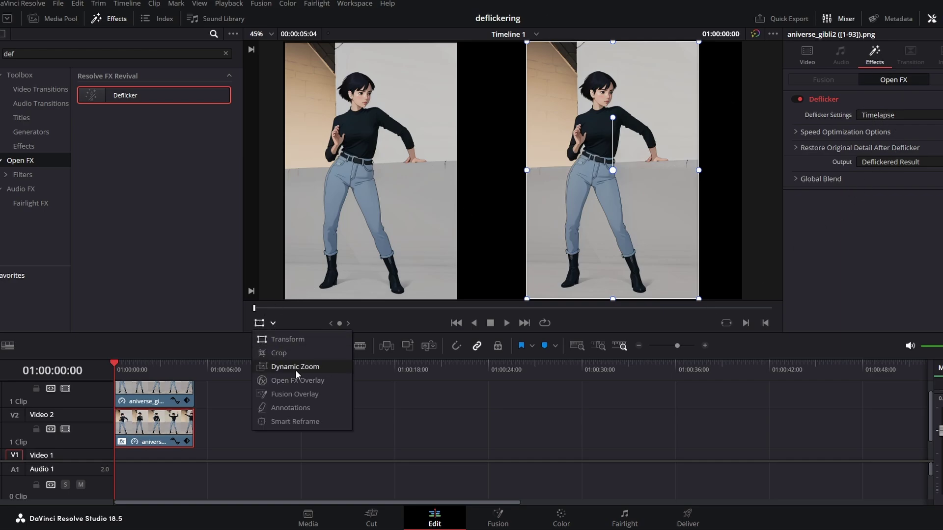
pyautogui.click(304, 381)
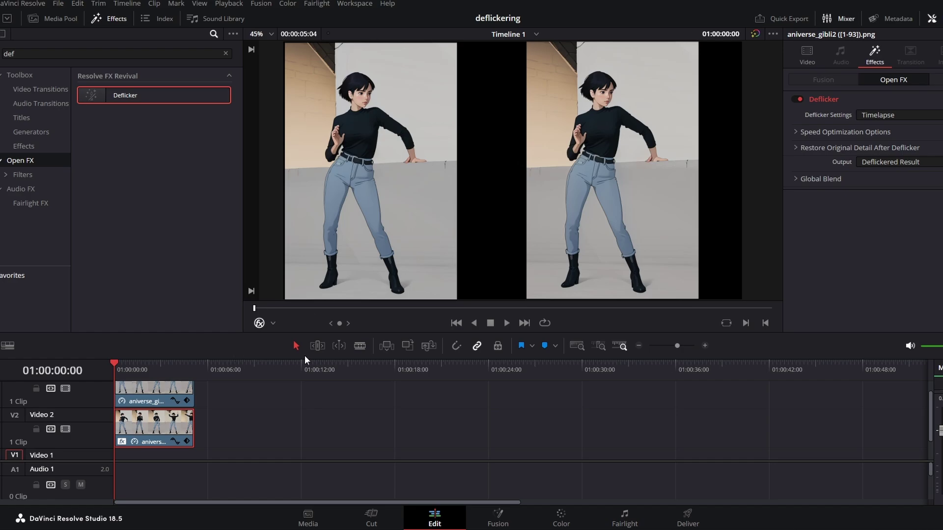
# Play both side-by-side clips from the start to compare the deflickered version with the original
pyautogui.press('space')
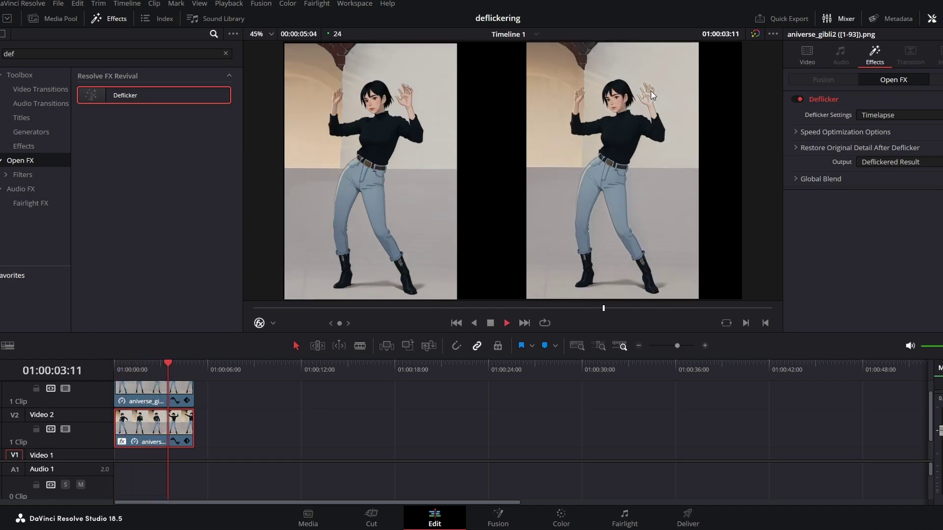
pyautogui.press('space')
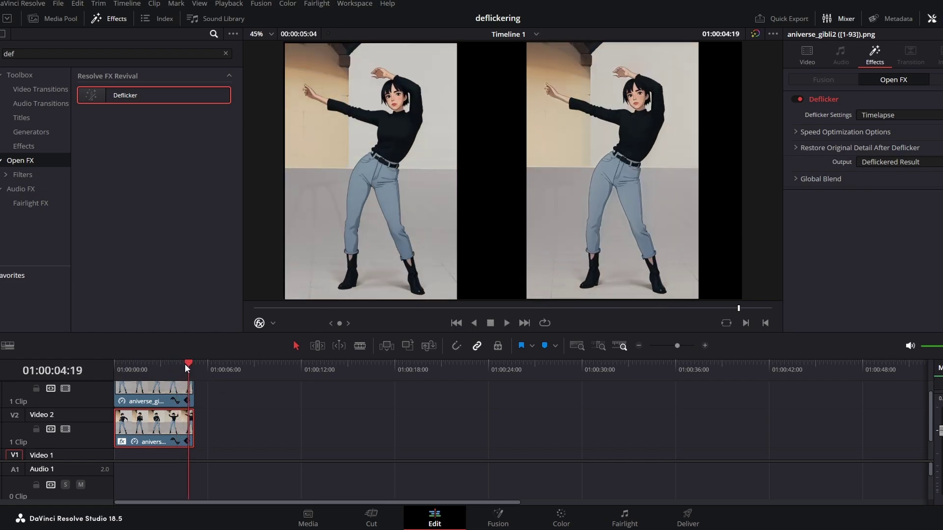
pyautogui.moveTo(187, 366); pyautogui.dragTo(113, 363)
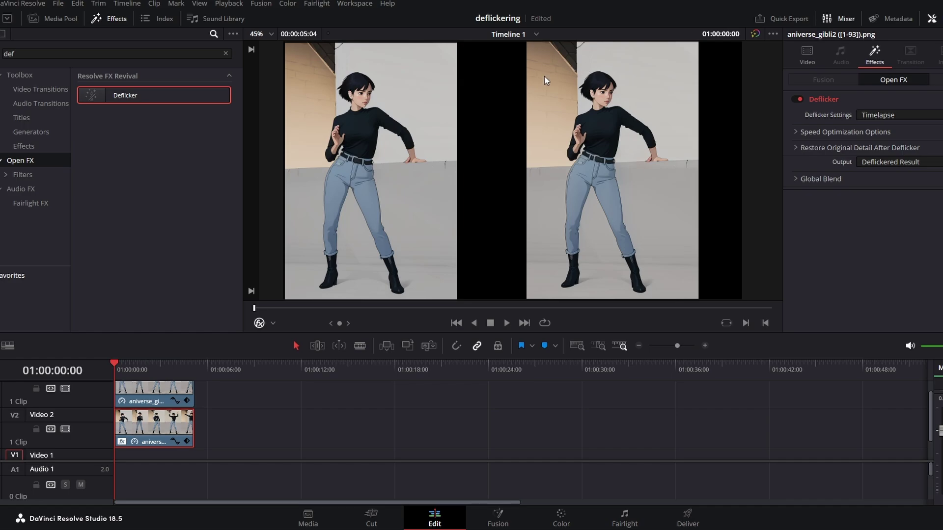
pyautogui.press('space')
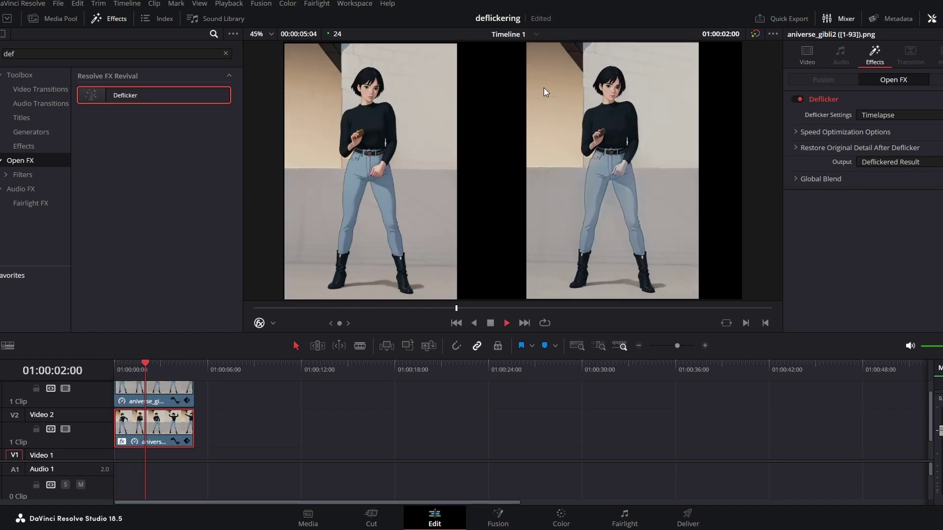
pyautogui.press('space')
pyautogui.press('space')
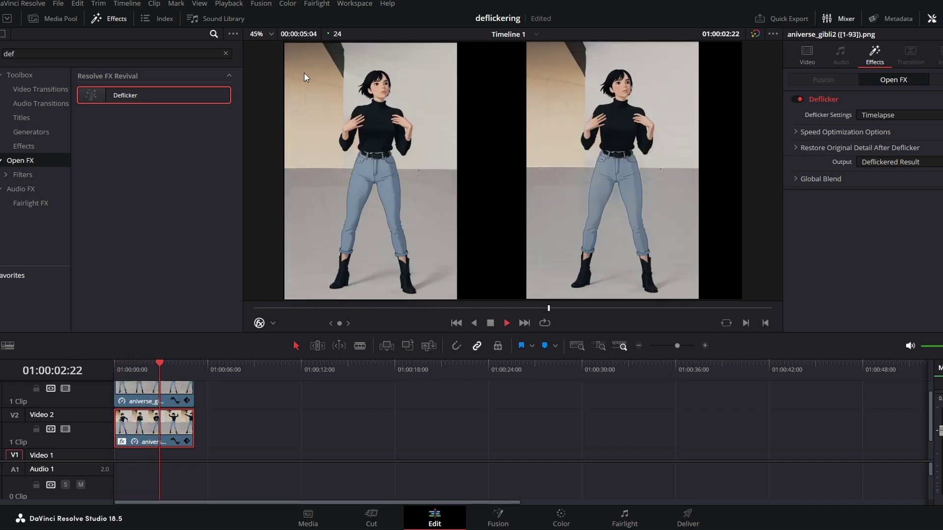
pyautogui.press('space')
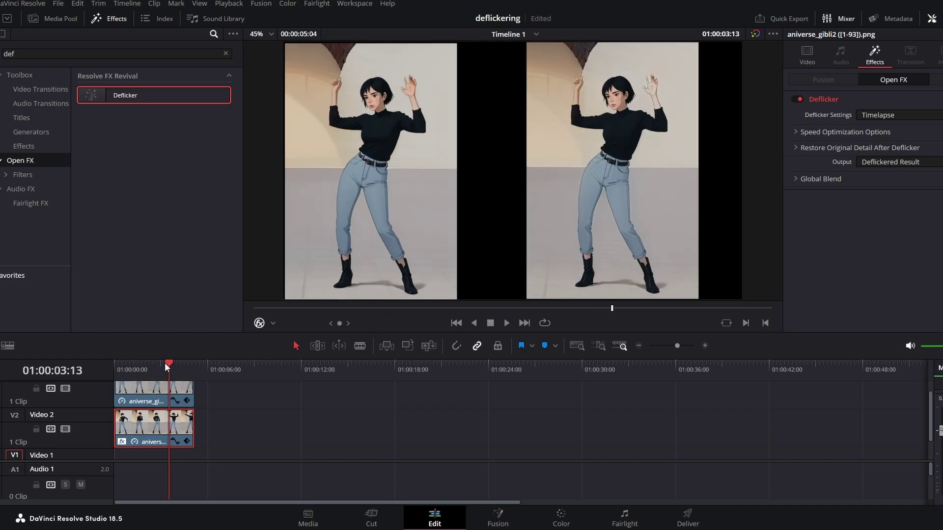
# Add two more Deflicker effects to the Video 2 clip
pyautogui.moveTo(164, 363); pyautogui.dragTo(123, 361)
pyautogui.moveTo(112, 95); pyautogui.dragTo(158, 430)
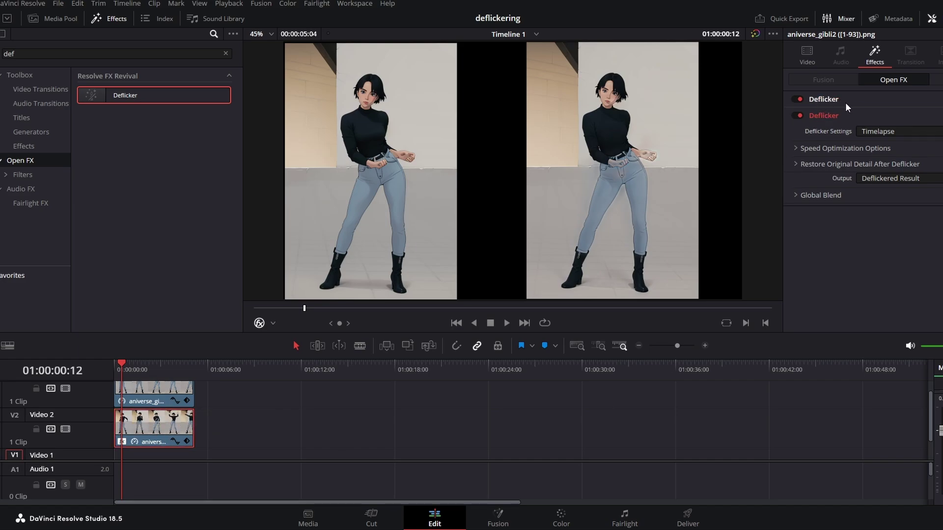
pyautogui.moveTo(824, 99); pyautogui.dragTo(882, 137)
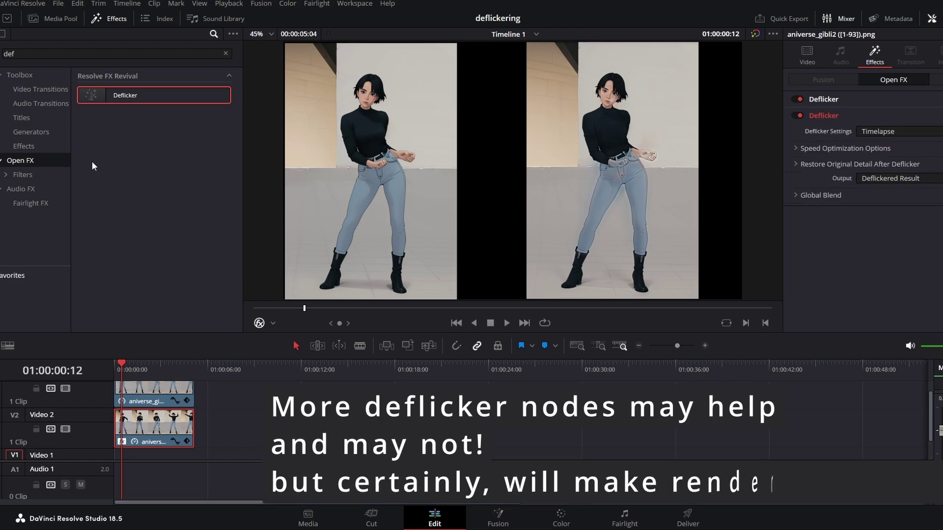
pyautogui.moveTo(111, 107); pyautogui.dragTo(153, 431)
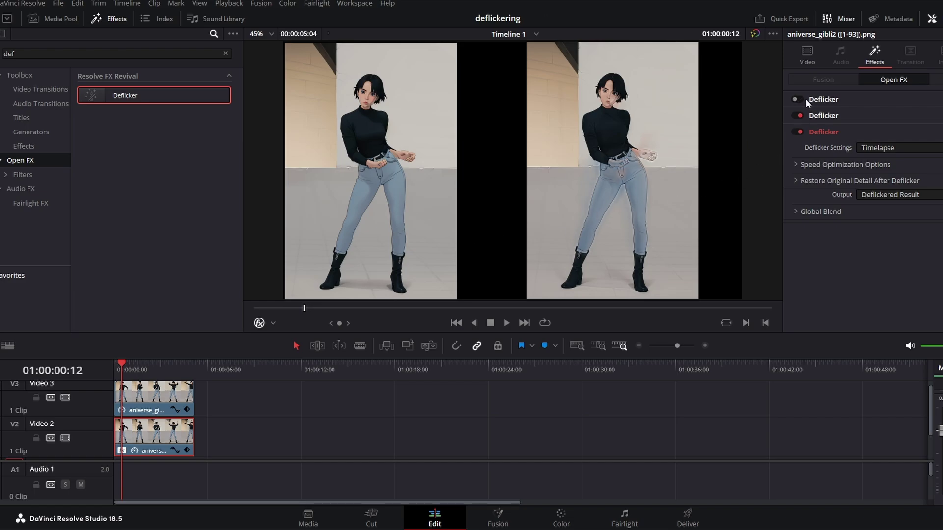
# Disable the first two Deflicker effects in the stack and play the timeline from the start with only the third enabled
pyautogui.click(797, 116)
pyautogui.click(116, 366)
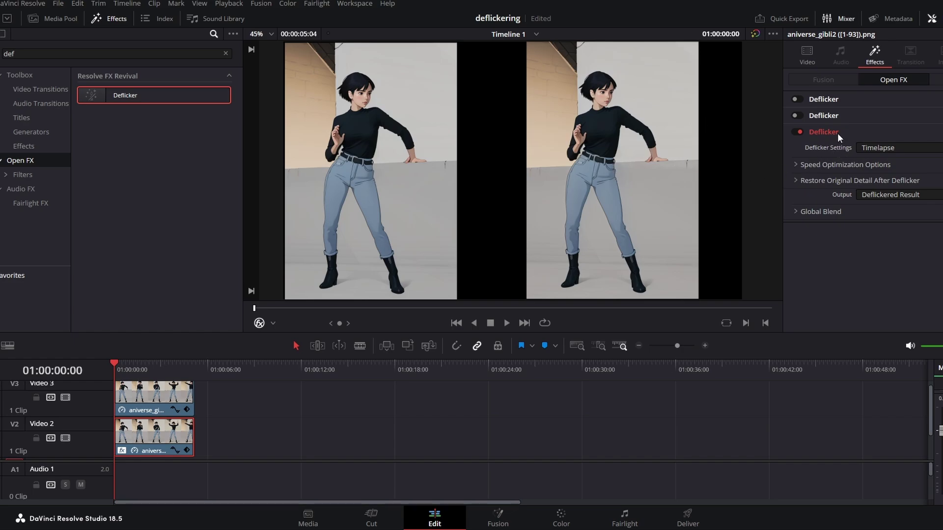
pyautogui.press('space')
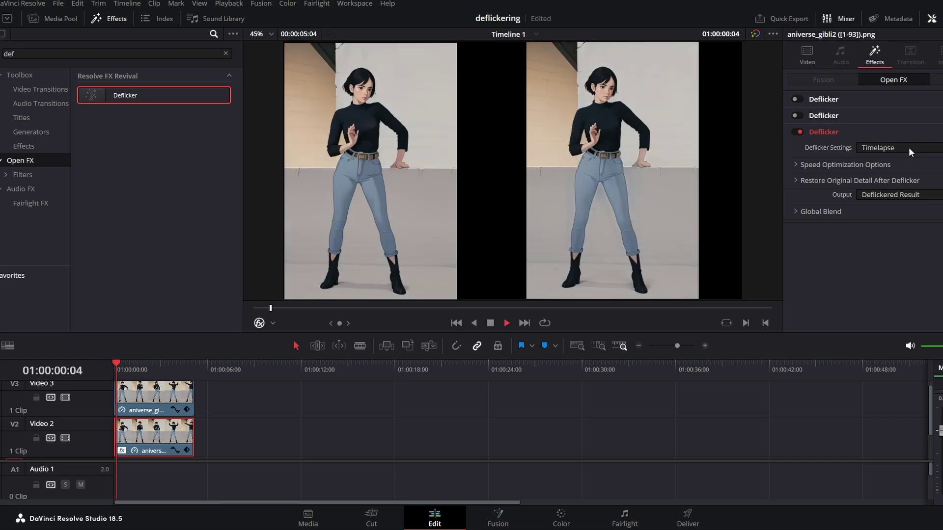
# Set the third Deflicker's settings to Fluoro Light and replay both clips from the start
pyautogui.click(912, 148)
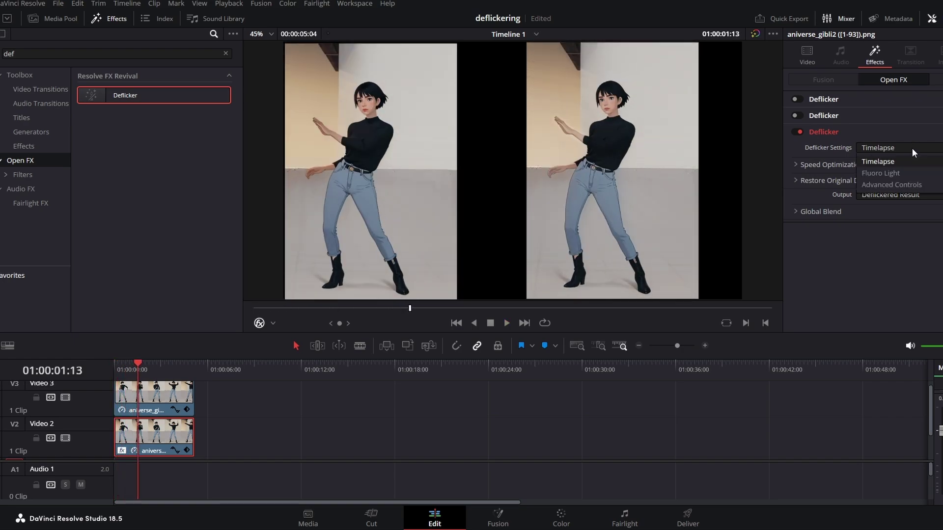
pyautogui.click(901, 175)
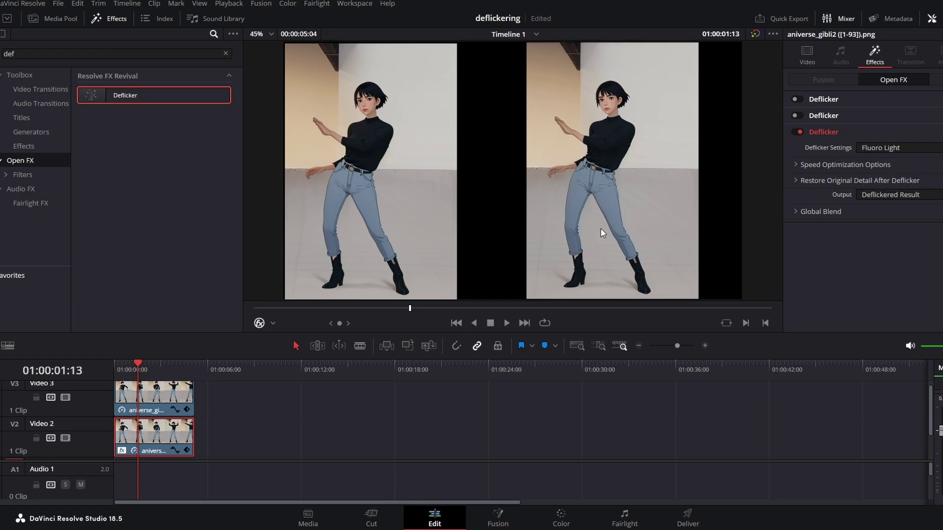
pyautogui.press('Home')
pyautogui.press('space')
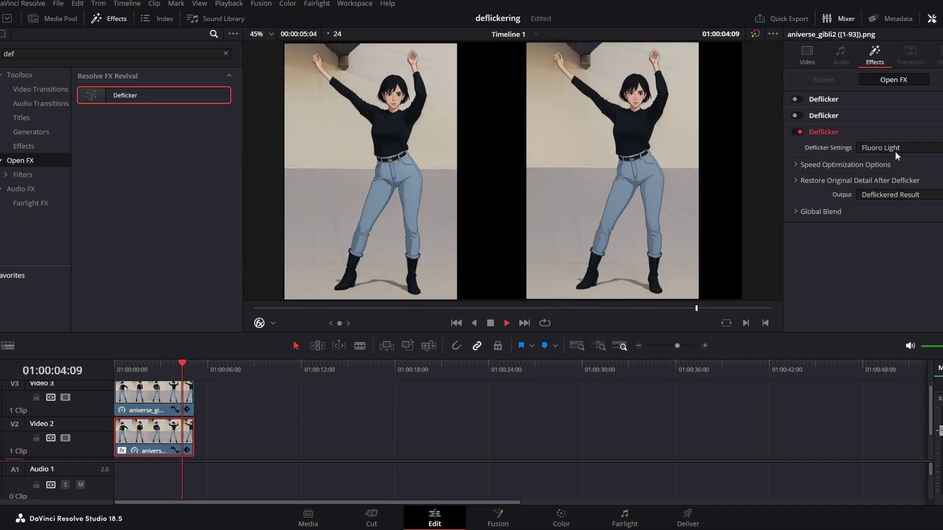
# Enable the second Deflicker in the stack and set it to Fluoro Light
pyautogui.click(808, 116)
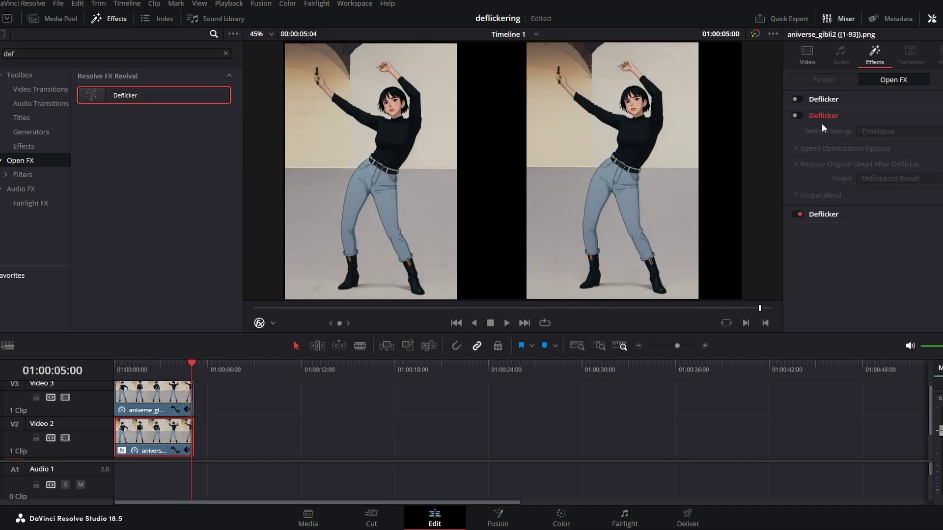
pyautogui.click(798, 115)
pyautogui.click(884, 131)
pyautogui.click(897, 160)
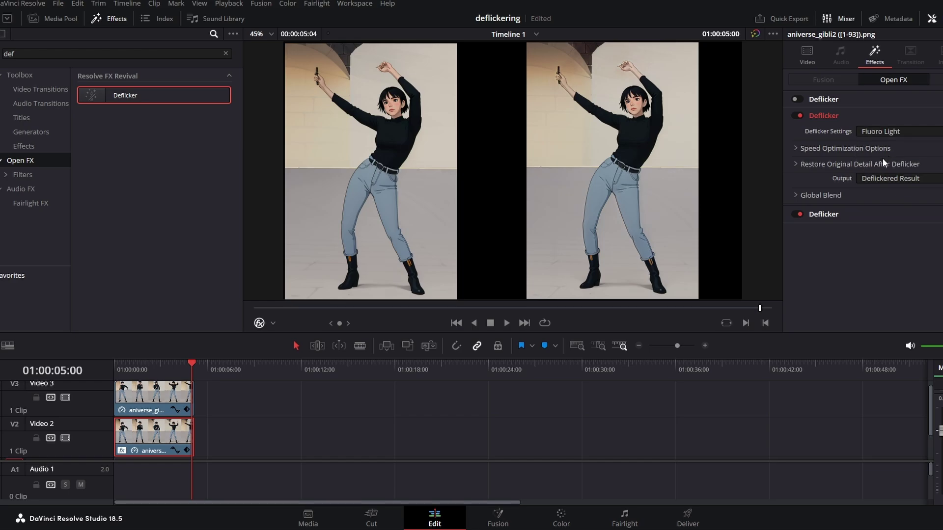
# Alternate the second Deflicker between Timelapse and Fluoro Light to compare them, and play the timeline from the start
pyautogui.click(880, 131)
pyautogui.click(883, 143)
pyautogui.click(876, 133)
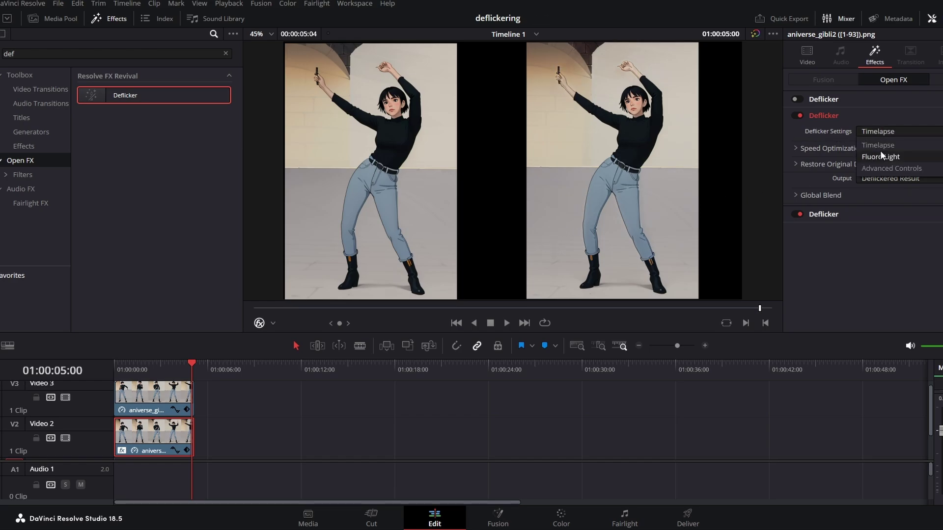
pyautogui.click(880, 155)
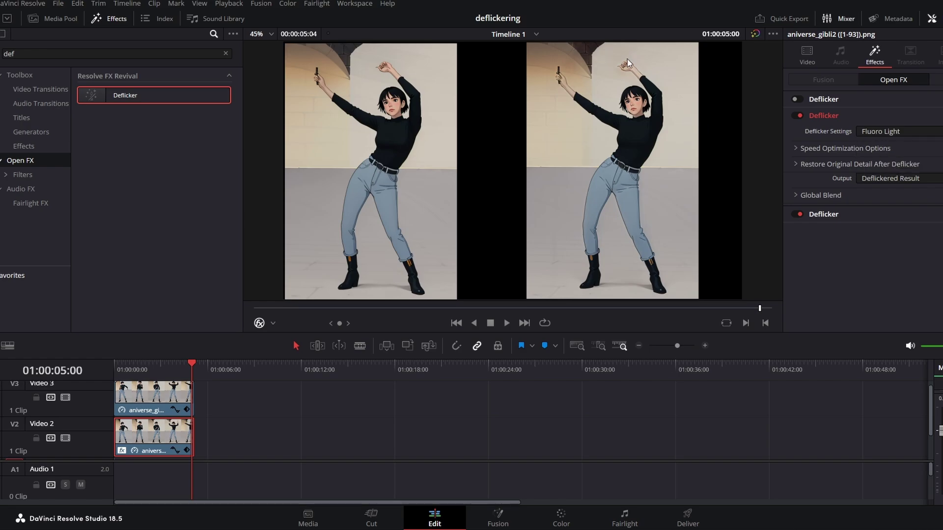
pyautogui.click(892, 133)
pyautogui.click(897, 143)
pyautogui.click(892, 129)
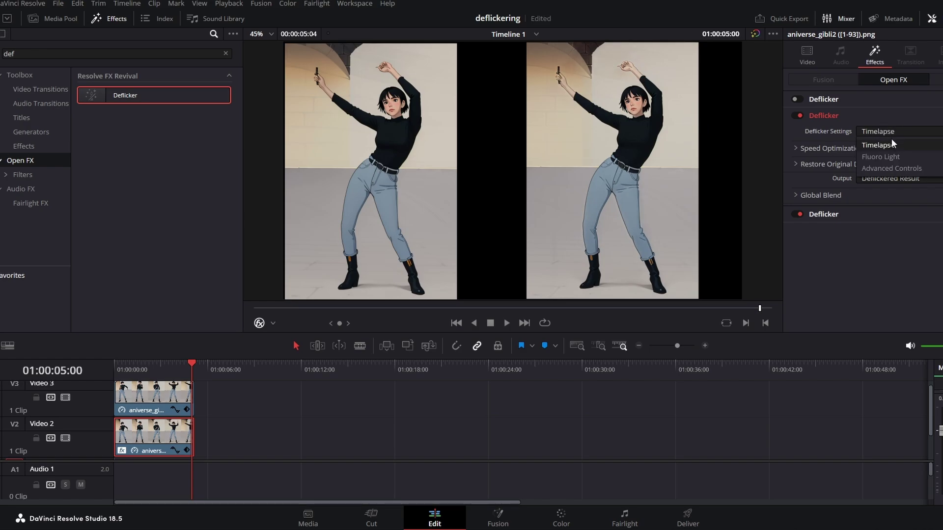
pyautogui.click(892, 144)
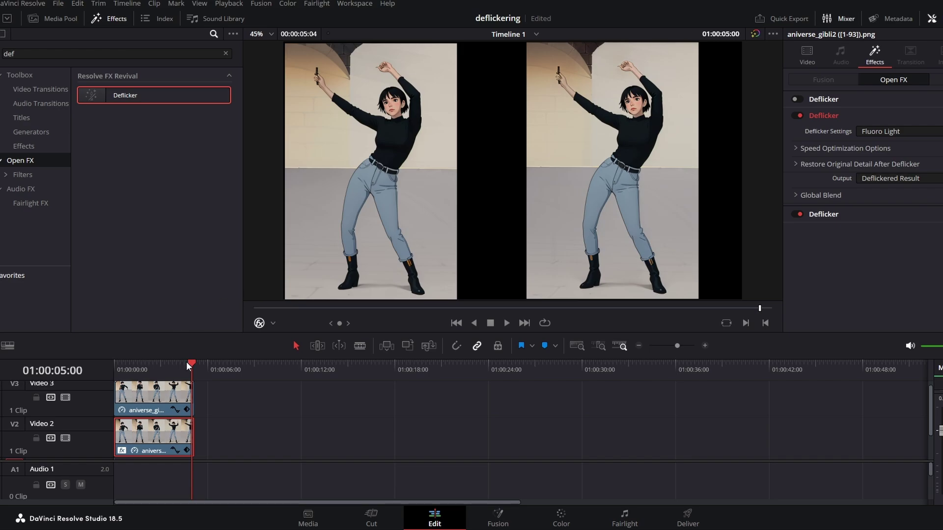
pyautogui.moveTo(187, 361); pyautogui.dragTo(112, 361)
pyautogui.press('space')
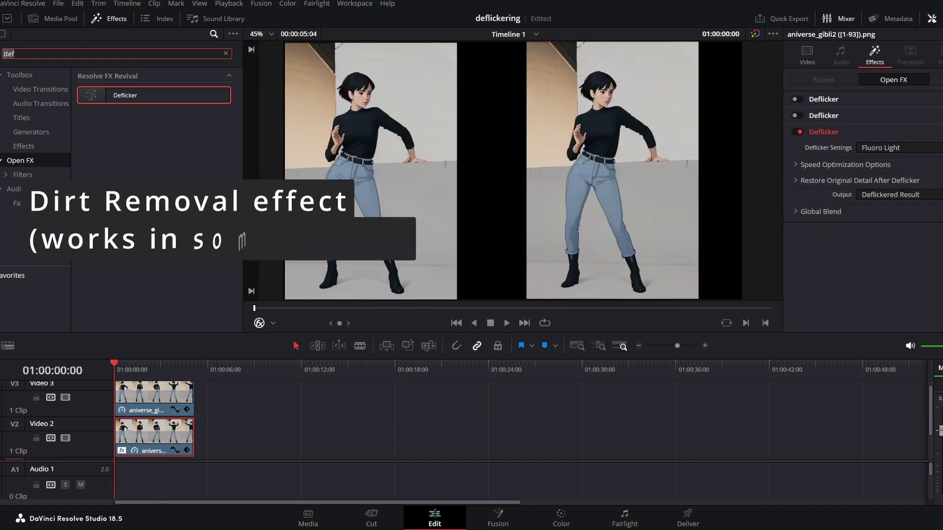
# Apply the Automatic Dirt Removal effect to the Video 2 clip and preview it briefly
pyautogui.write('dirt')
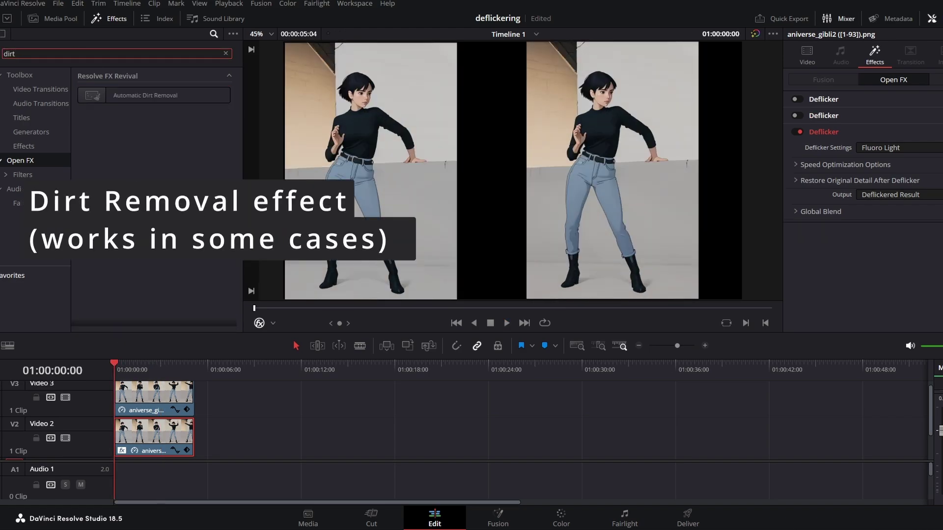
pyautogui.moveTo(175, 98); pyautogui.dragTo(167, 440)
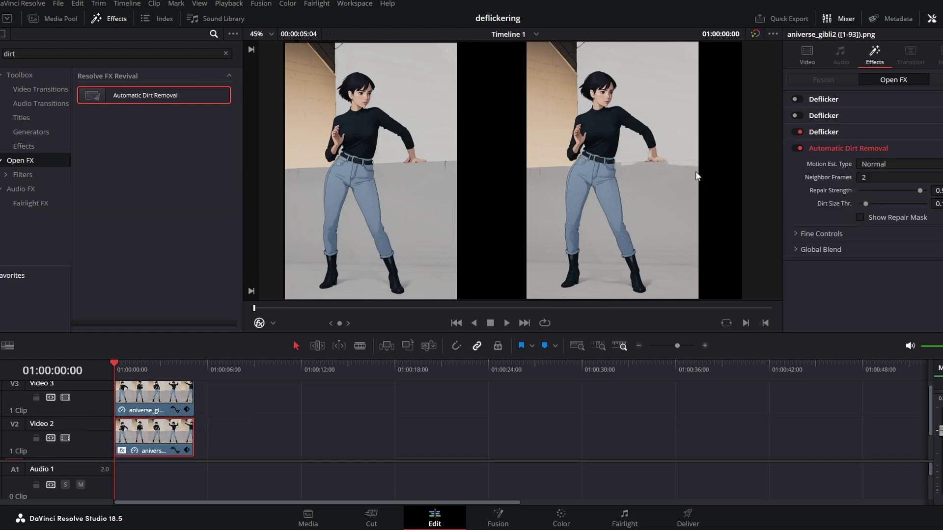
pyautogui.press('space')
pyautogui.press('space')
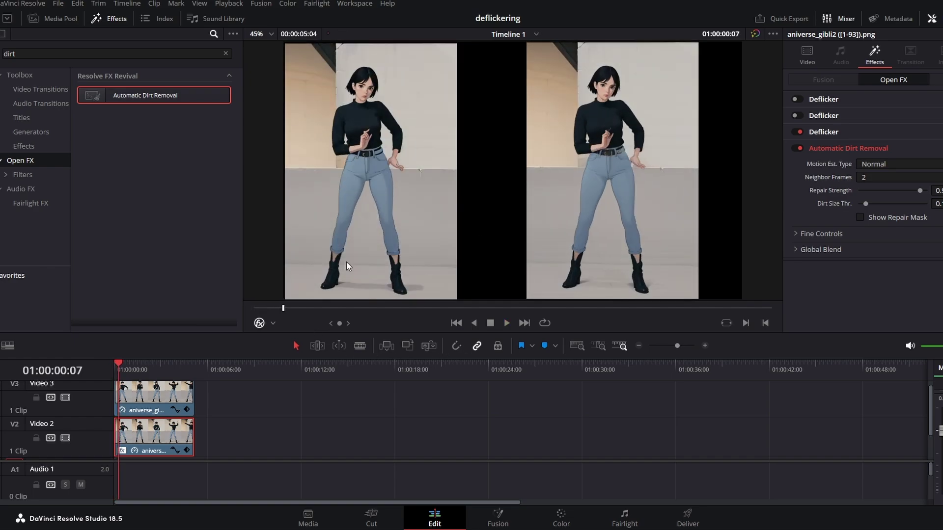
pyautogui.press('Home')
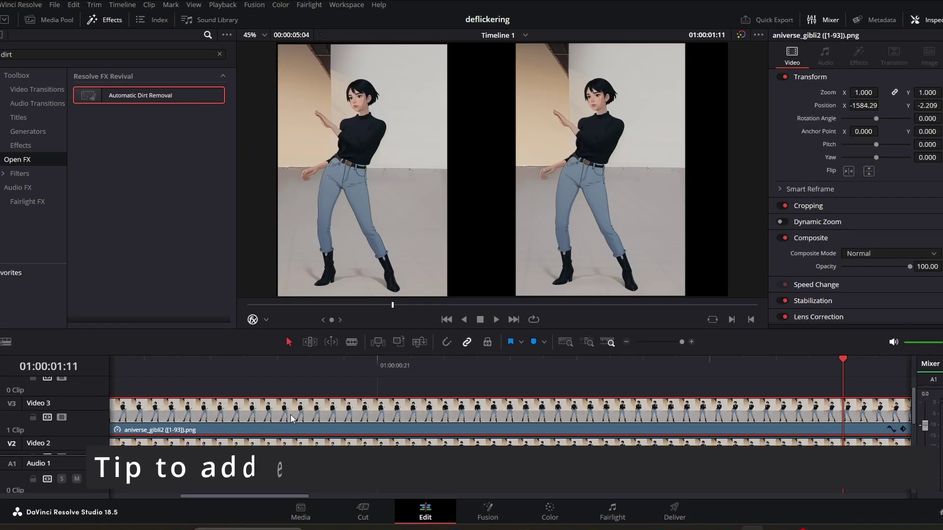
# Open the Video 3 clip in the Fusion page and insert a Deflicker node after MediaIn1
pyautogui.rightClick(324, 408)
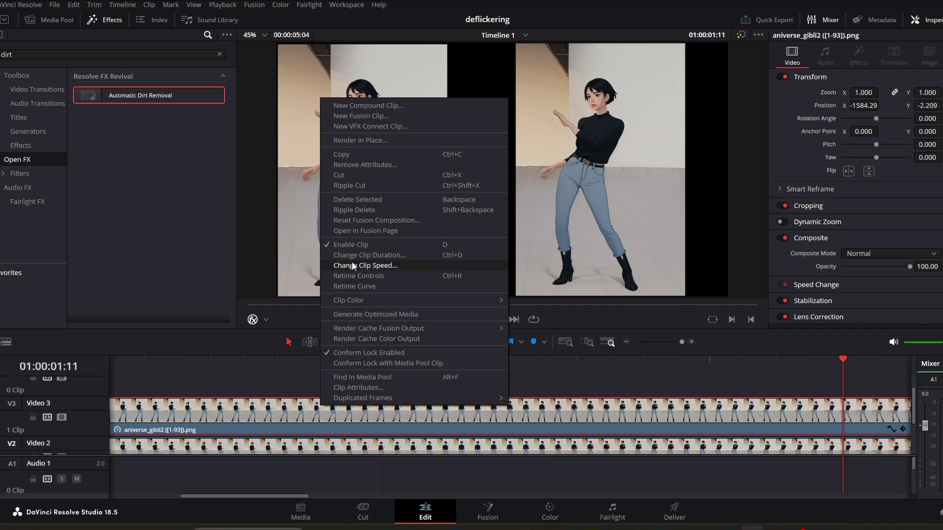
pyautogui.click(365, 231)
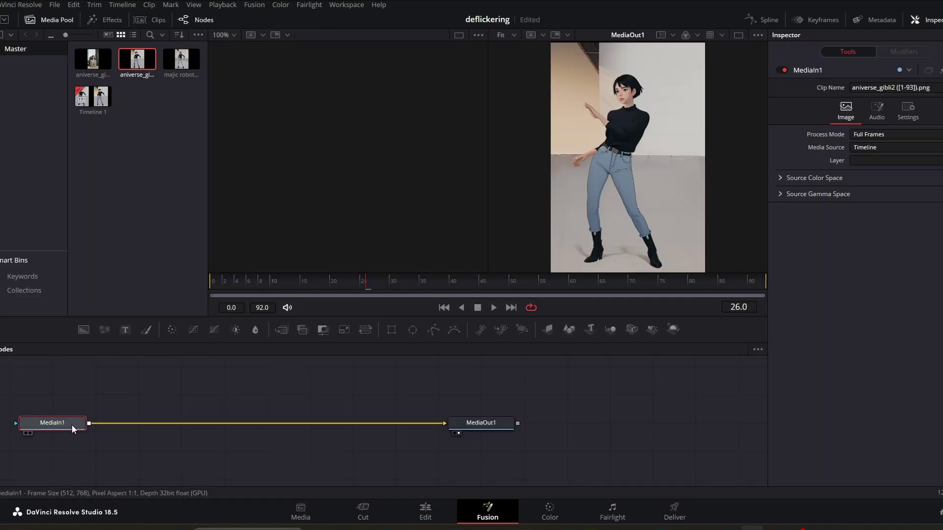
pyautogui.hotkey('shift', 'space')
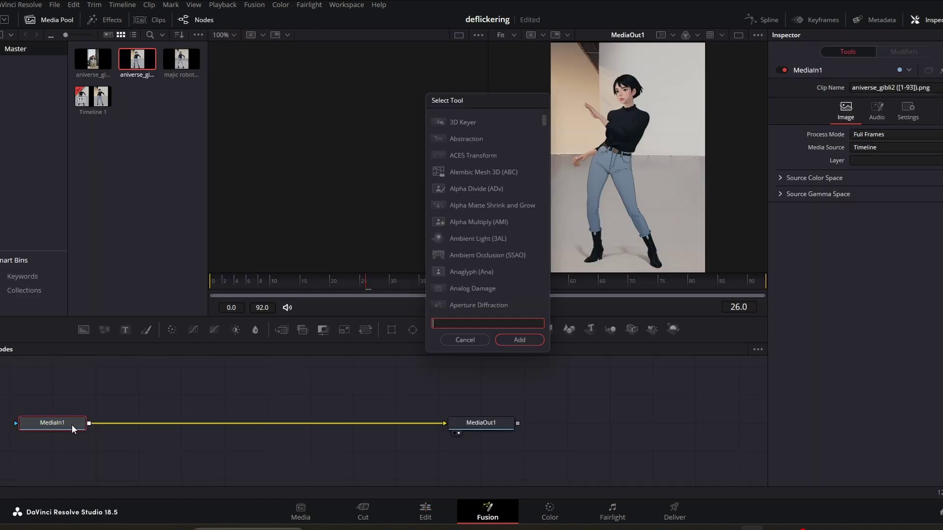
pyautogui.write('def')
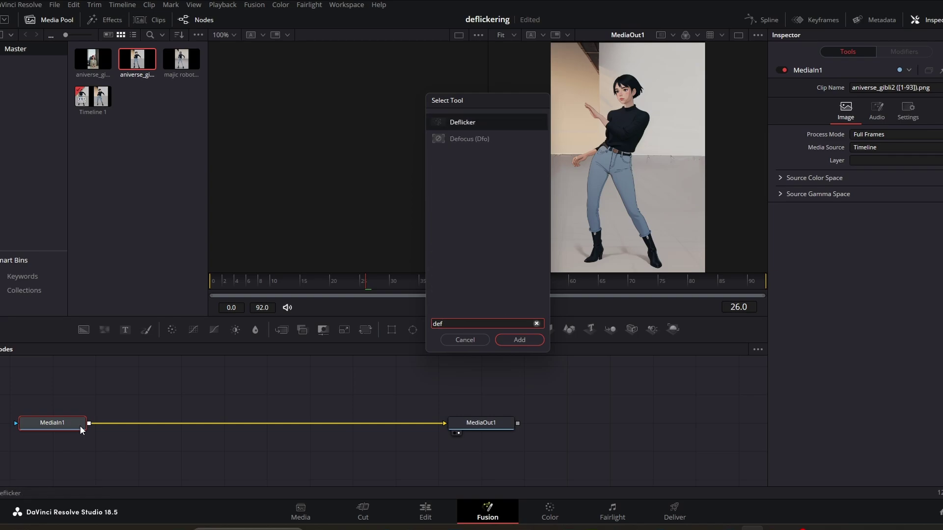
pyautogui.press('Return')
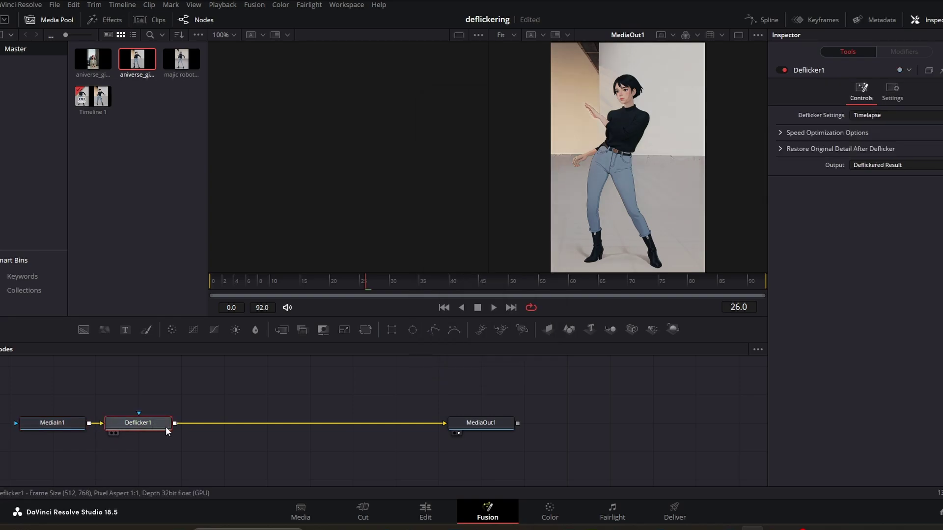
# Set the Deflicker node to Fluoro Light and paste a copy of it directly after it in the node chain
pyautogui.click(897, 115)
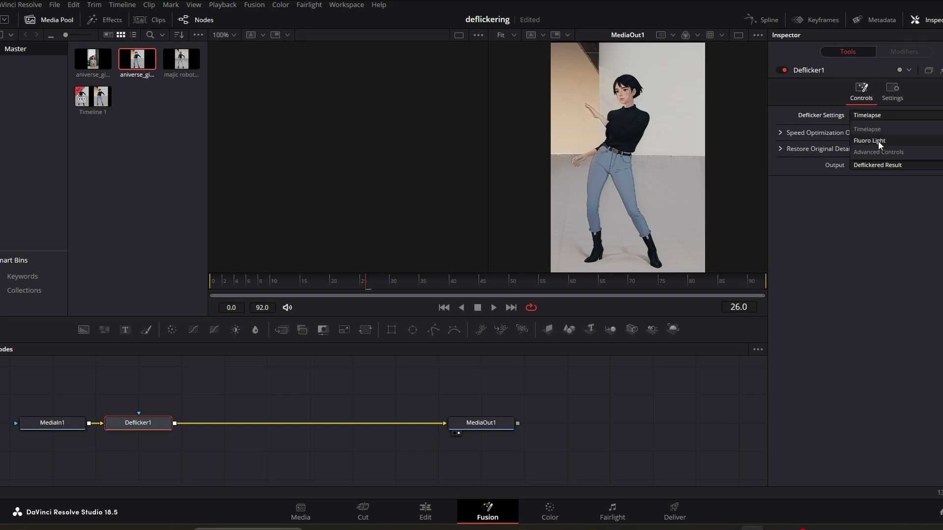
pyautogui.click(880, 141)
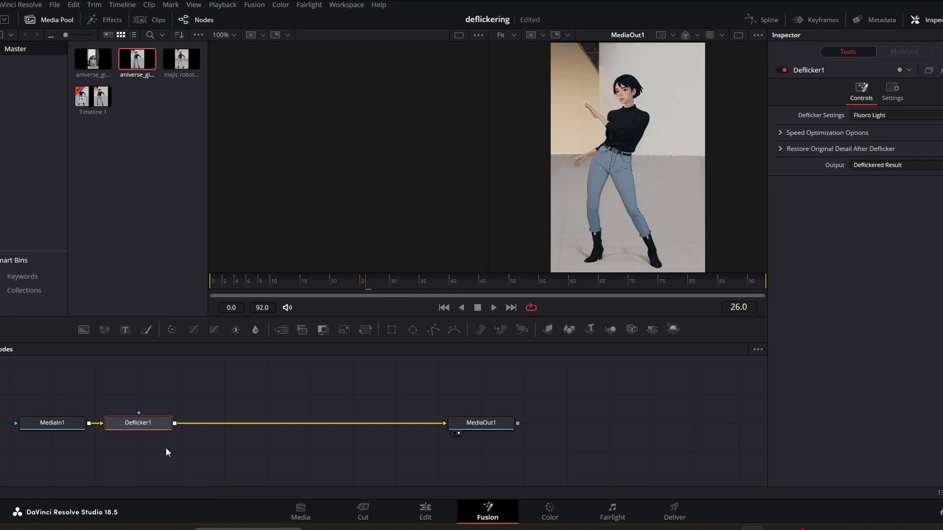
pyautogui.hotkey('ctrl', 'v')
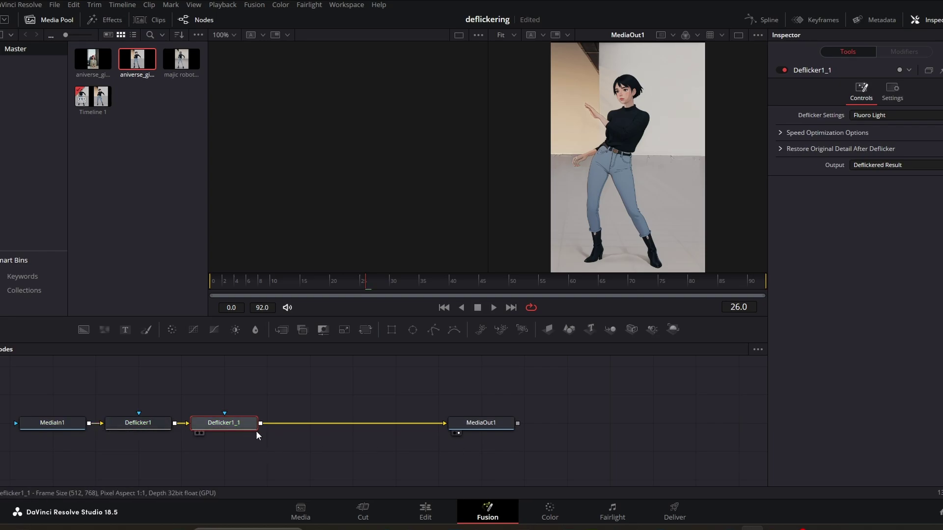
# Try an Automatic Dirt Removal node directly after MediaIn1, delete it and select the second Deflicker node
pyautogui.click(77, 429)
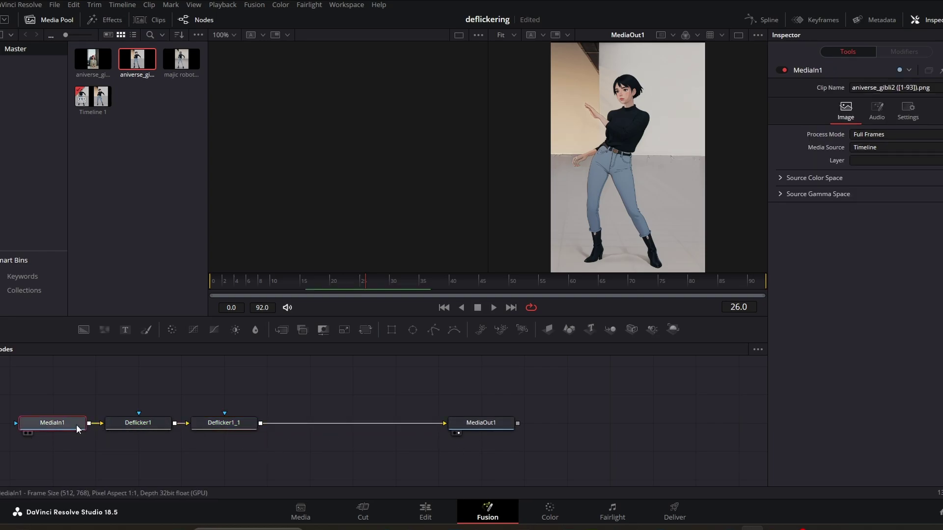
pyautogui.hotkey('shift', 'space')
pyautogui.write('def')
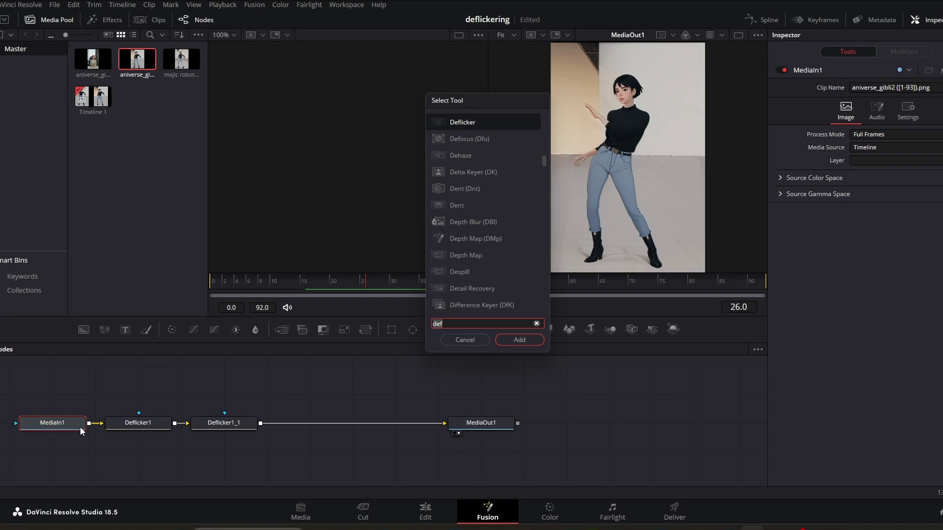
pyautogui.press('BackSpace')
pyautogui.press('BackSpace')
pyautogui.write('ir')
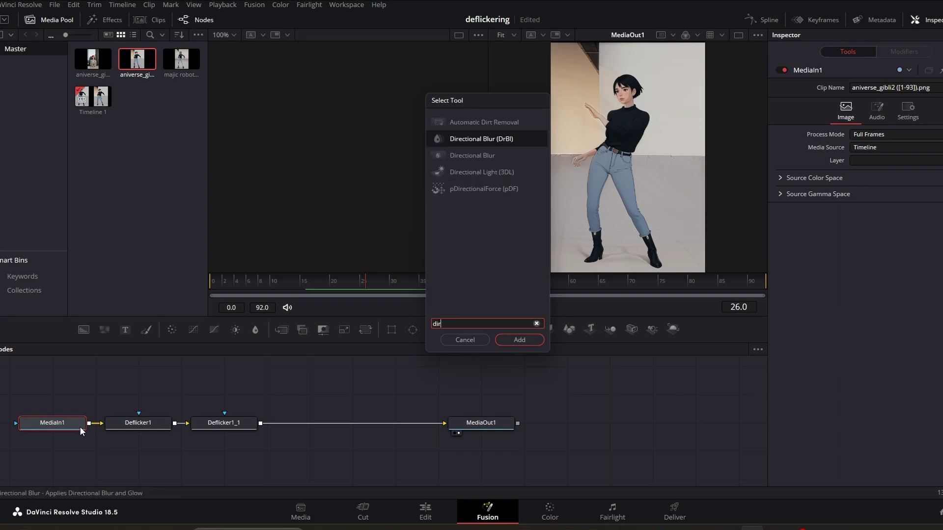
pyautogui.write('t')
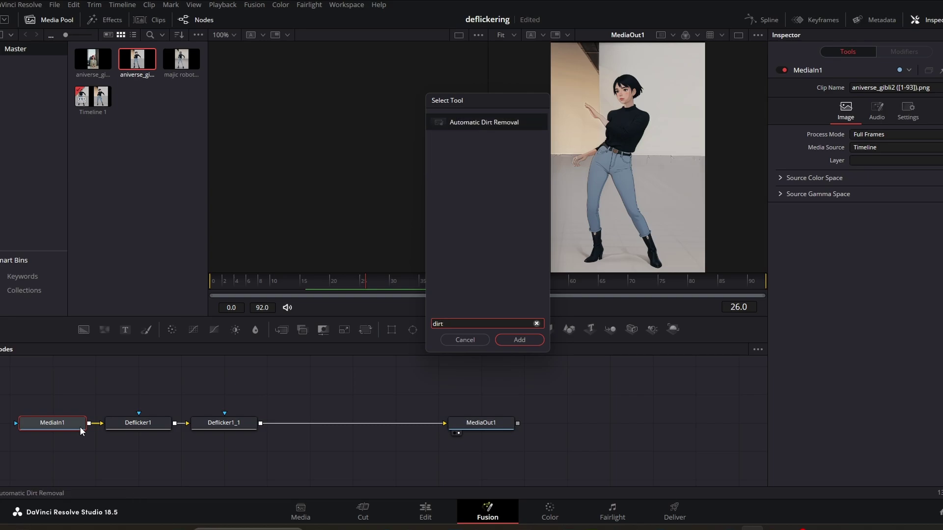
pyautogui.press('Return')
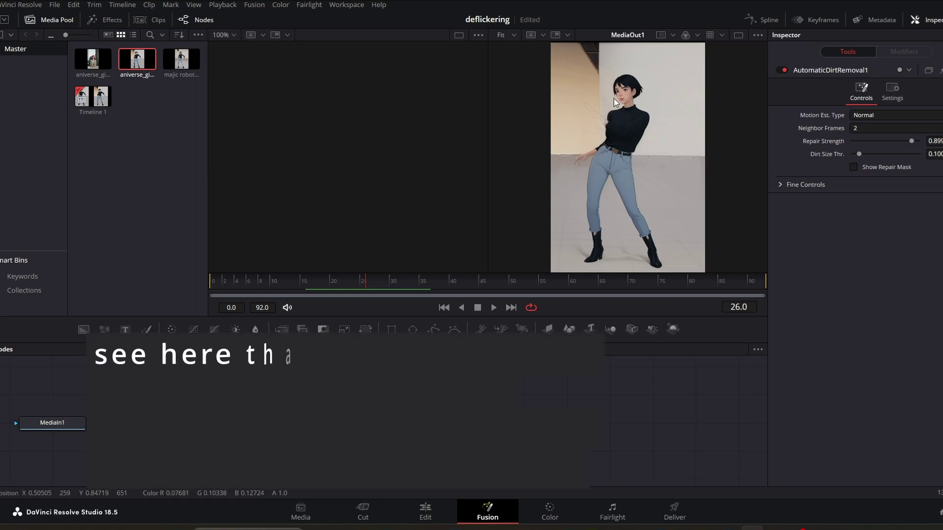
pyautogui.press('Delete')
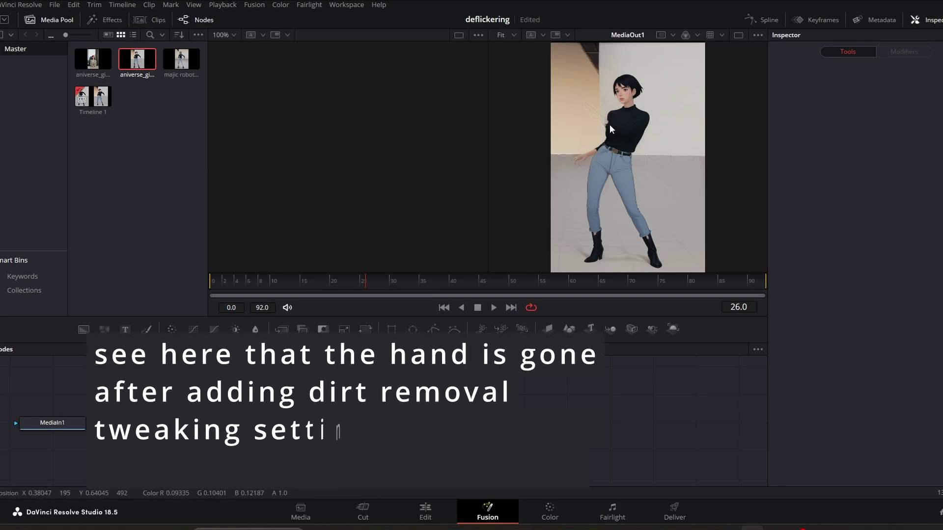
pyautogui.click(231, 423)
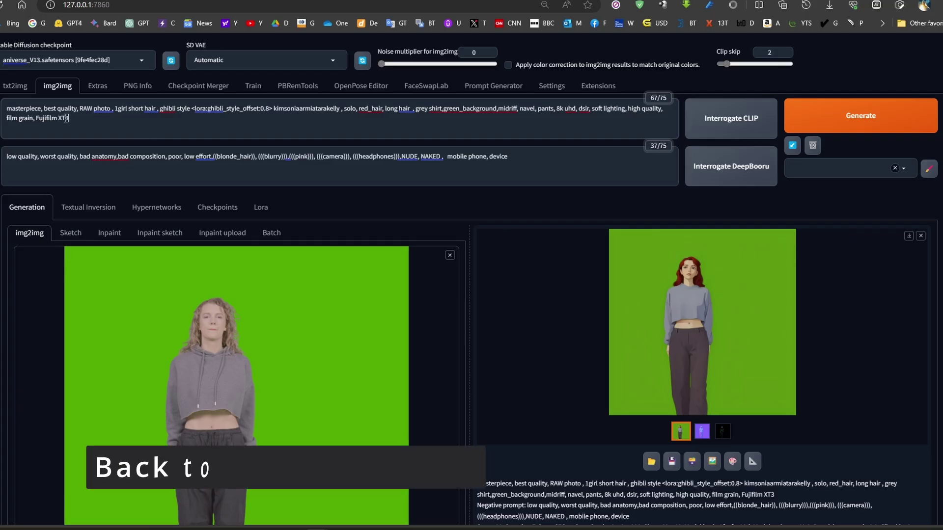
# Switch to the Stable Diffusion img2img page and examine the positive and negative prompts, green-screen source frame and generated result
pyautogui.tripleClick(128, 112)
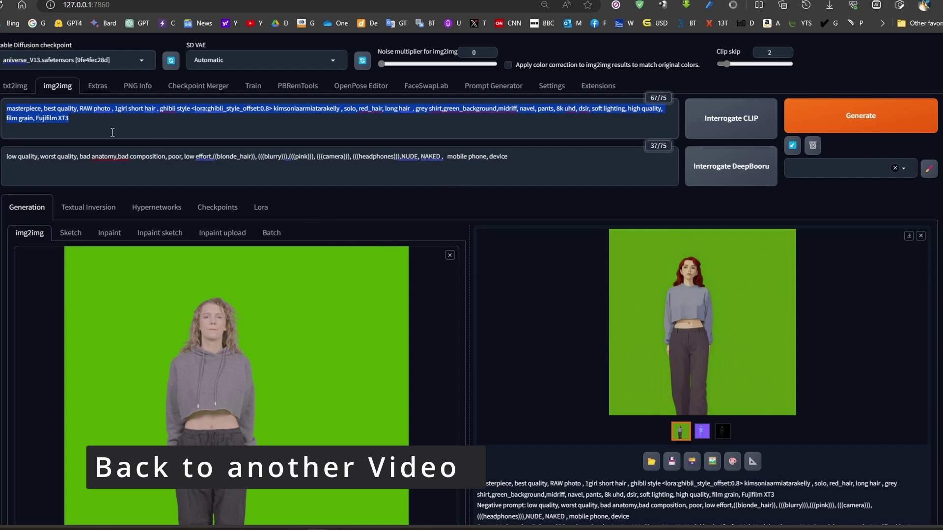
pyautogui.click(124, 120)
pyautogui.tripleClick(107, 121)
pyautogui.tripleClick(570, 173)
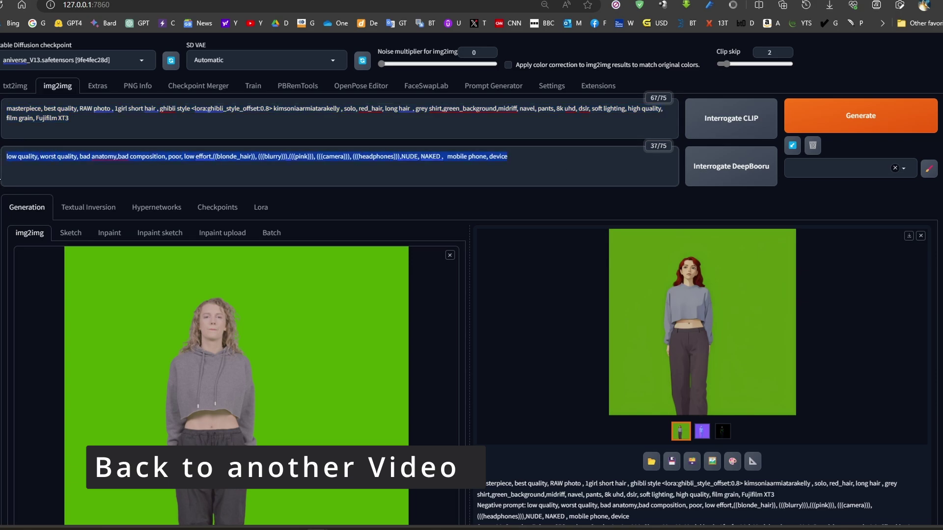
pyautogui.scroll(-4, 252, 236)
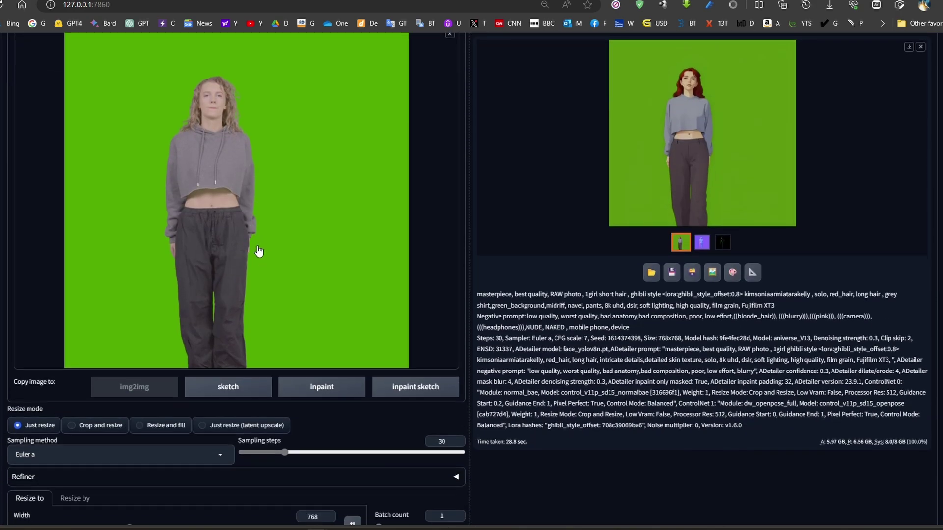
pyautogui.scroll(1, 259, 253)
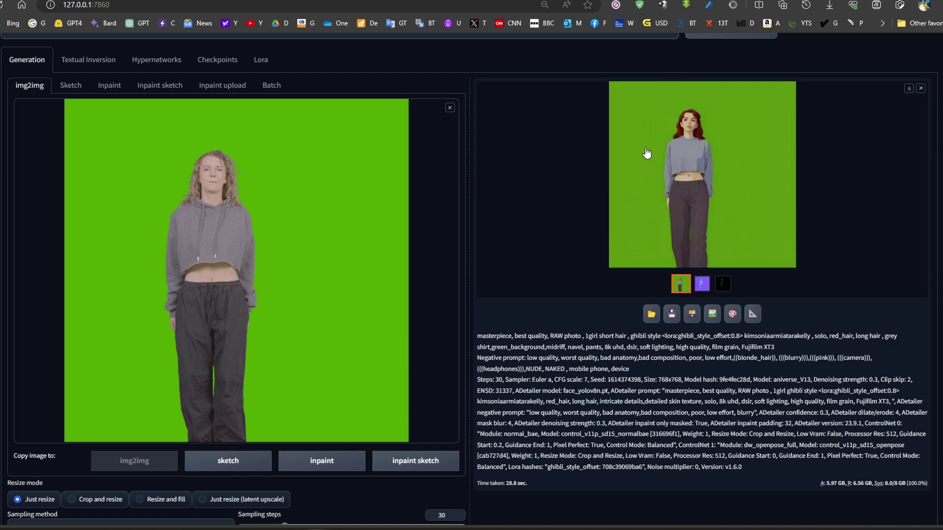
pyautogui.scroll(-5, 372, 256)
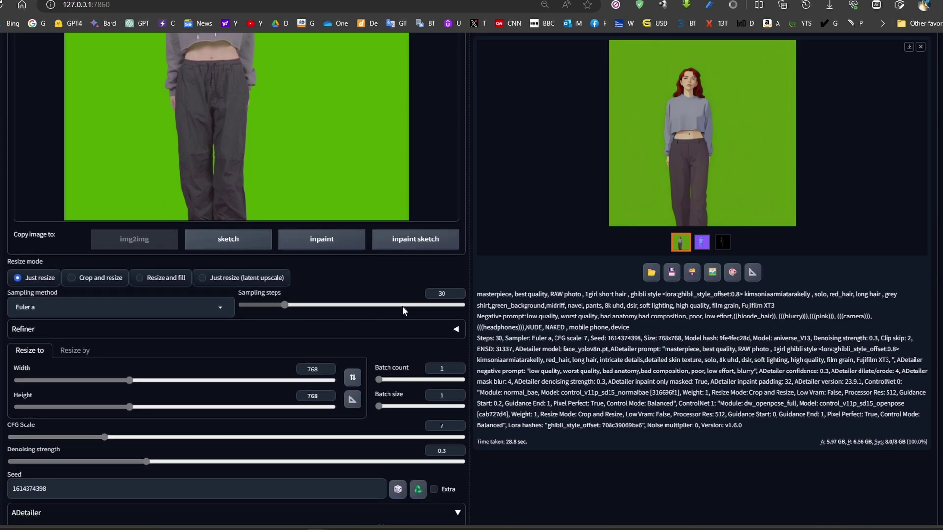
# Examine the img2img sampling steps, image size, denoising strength and seed settings
pyautogui.doubleClick(442, 294)
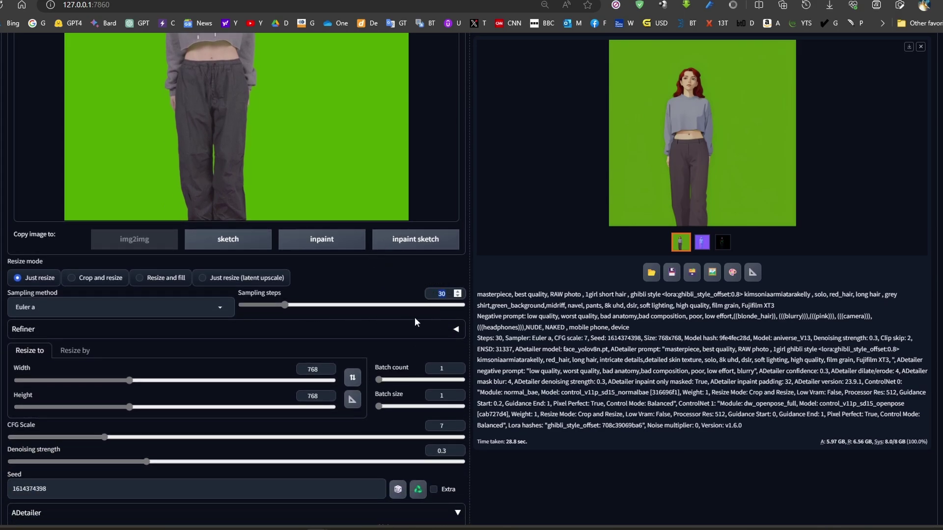
pyautogui.scroll(-2, 415, 354)
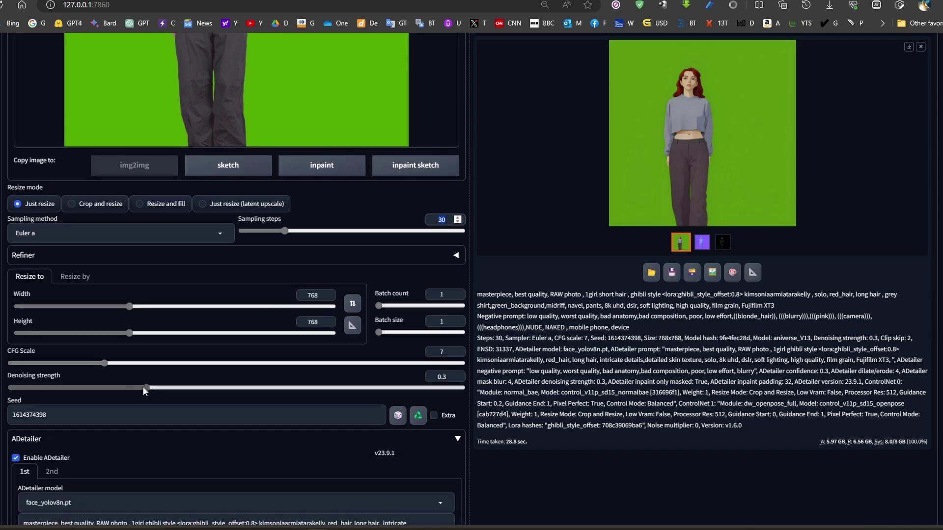
pyautogui.scroll(-2, 142, 387)
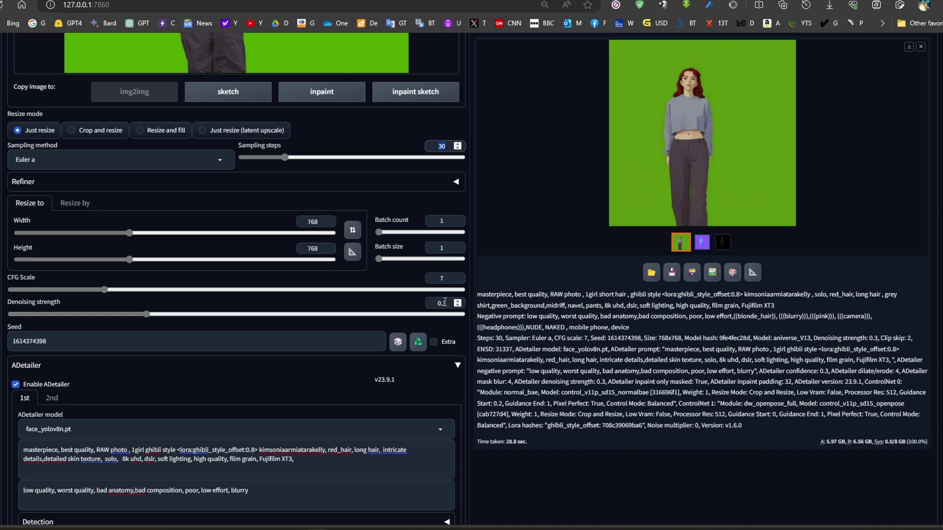
pyautogui.doubleClick(443, 148)
pyautogui.scroll(10, 511, 200)
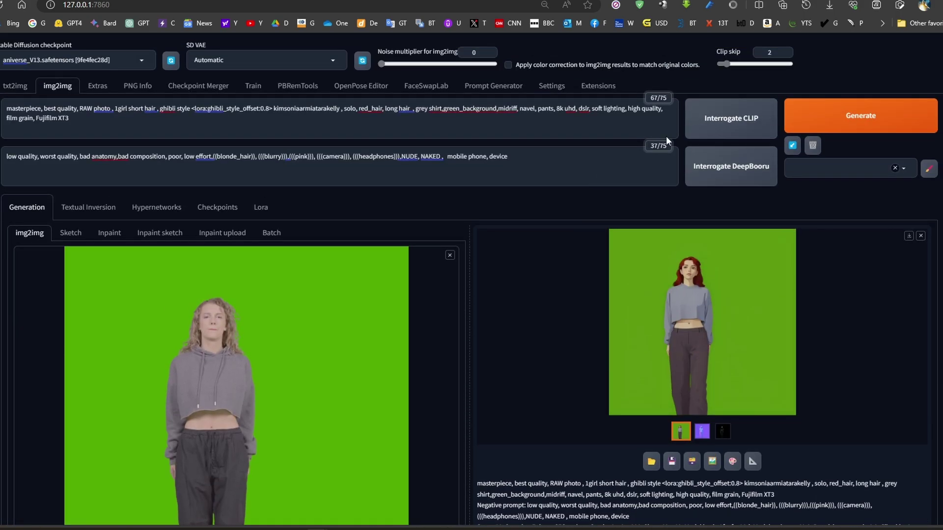
pyautogui.scroll(-10, 318, 388)
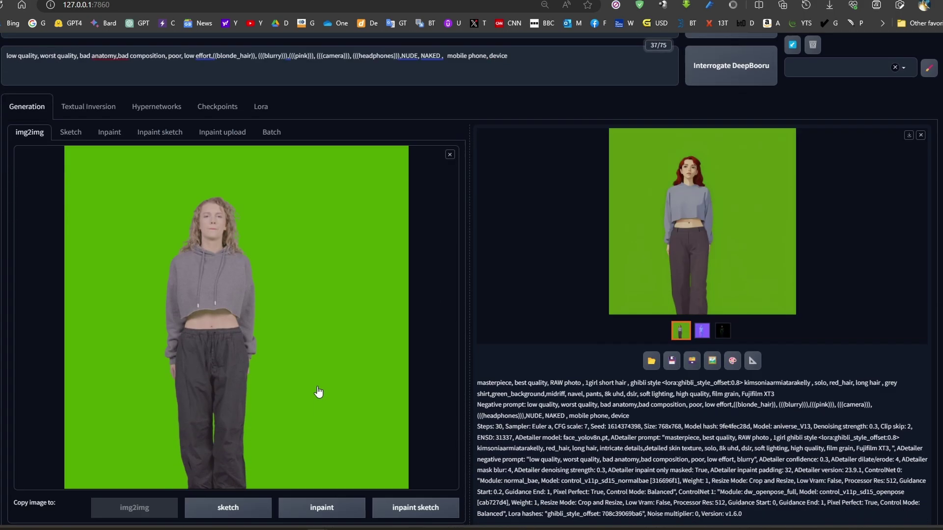
pyautogui.scroll(-1, 317, 382)
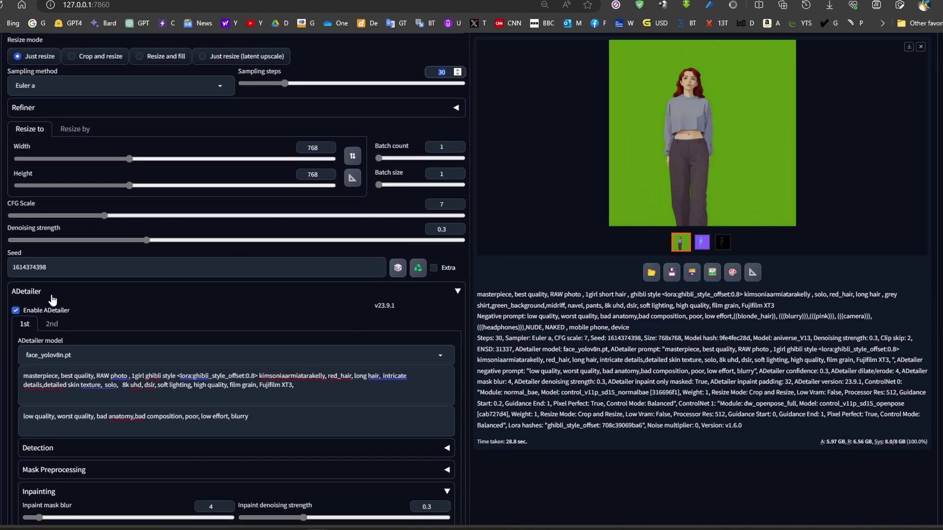
pyautogui.doubleClick(153, 268)
# View the generated red-haired character at full size and close the preview
pyautogui.scroll(8, 437, 262)
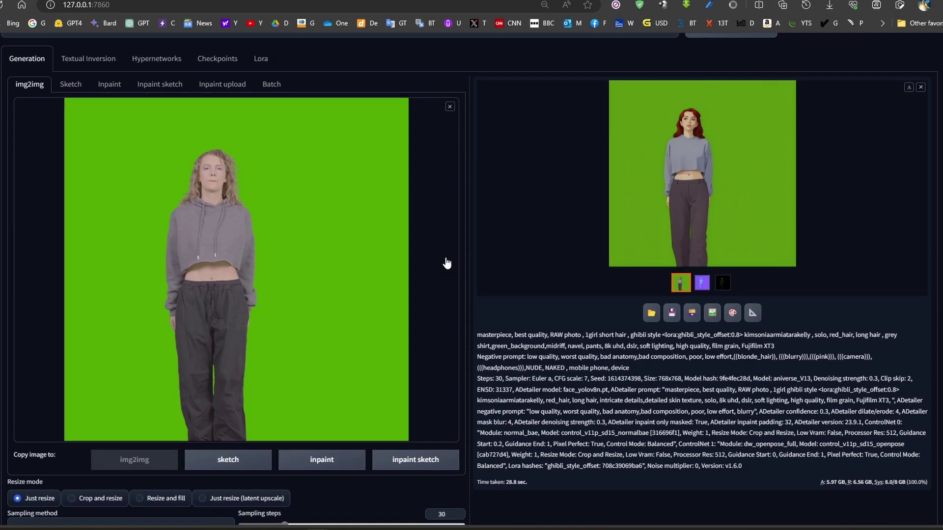
pyautogui.scroll(3, 243, 327)
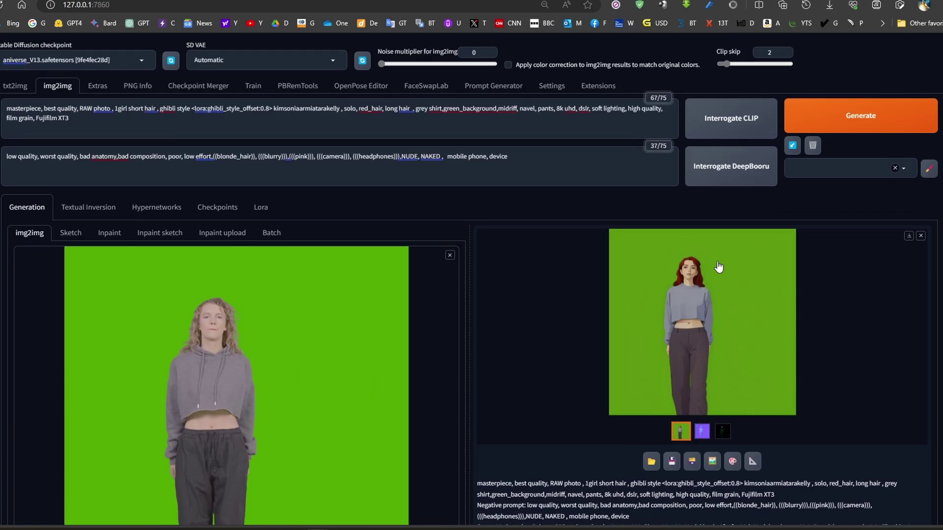
pyautogui.click(698, 298)
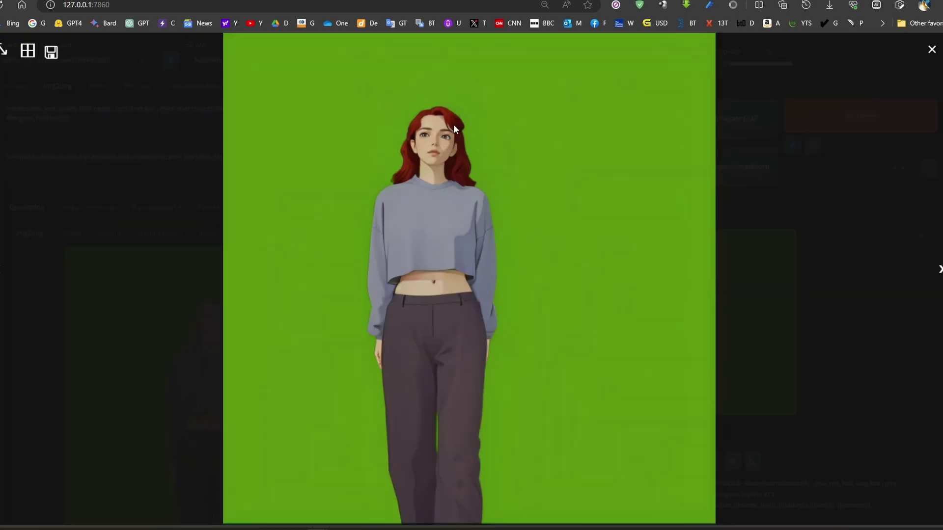
pyautogui.click(435, 149)
# Set the seed to random (-1) and recall the seed of the last generation
pyautogui.scroll(-10, 402, 335)
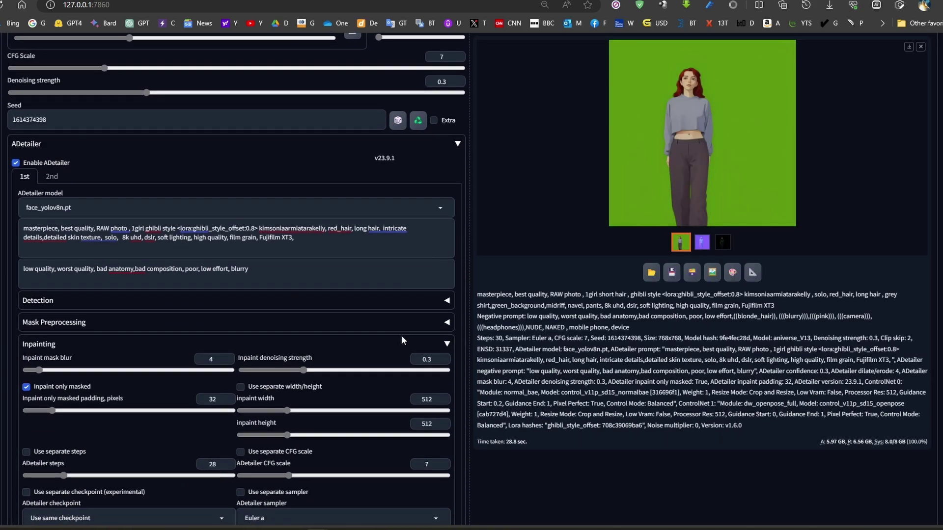
pyautogui.click(398, 121)
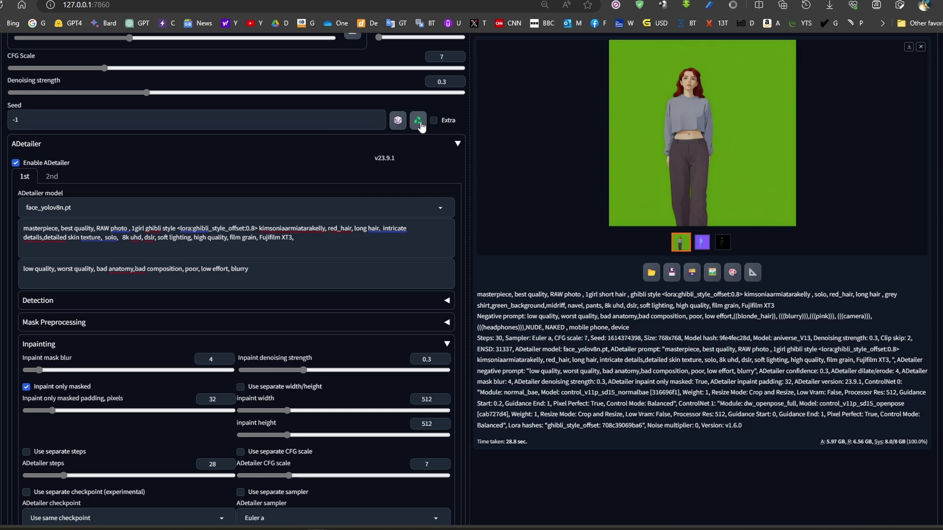
pyautogui.click(419, 121)
# Examine the ADetailer face prompt and inpaint denoising strength, checking the enlarged generated image in between
pyautogui.click(323, 240)
pyautogui.hotkey('ctrl', 'a')
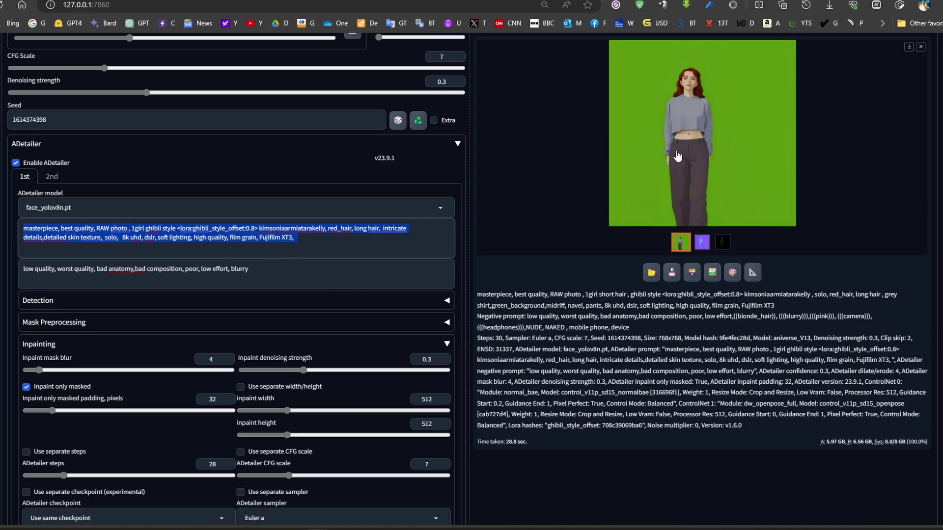
pyautogui.click(698, 115)
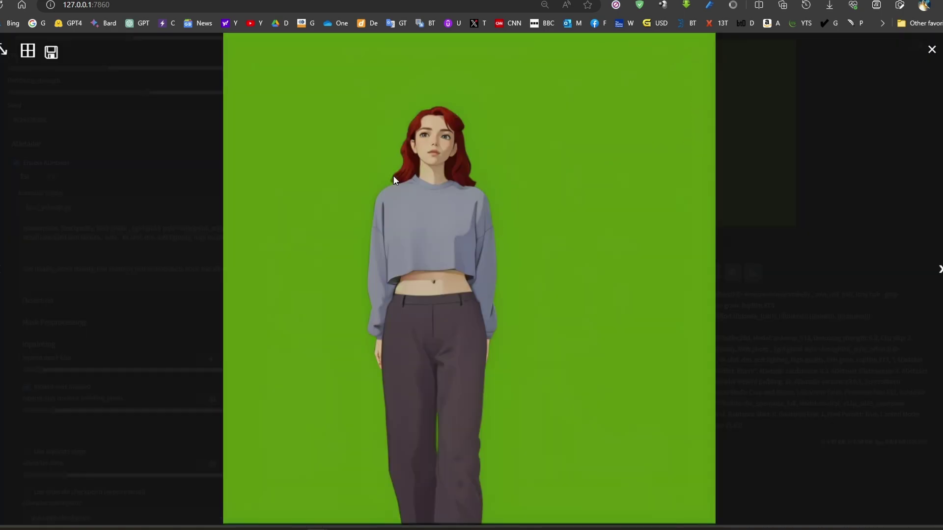
pyautogui.click(436, 152)
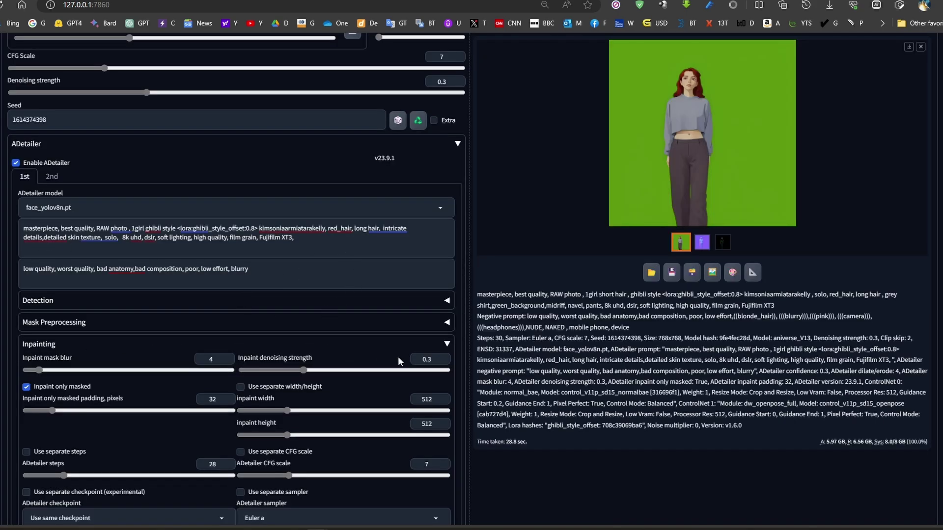
pyautogui.doubleClick(437, 359)
pyautogui.moveTo(437, 359); pyautogui.dragTo(425, 360)
pyautogui.moveTo(436, 363); pyautogui.dragTo(408, 364)
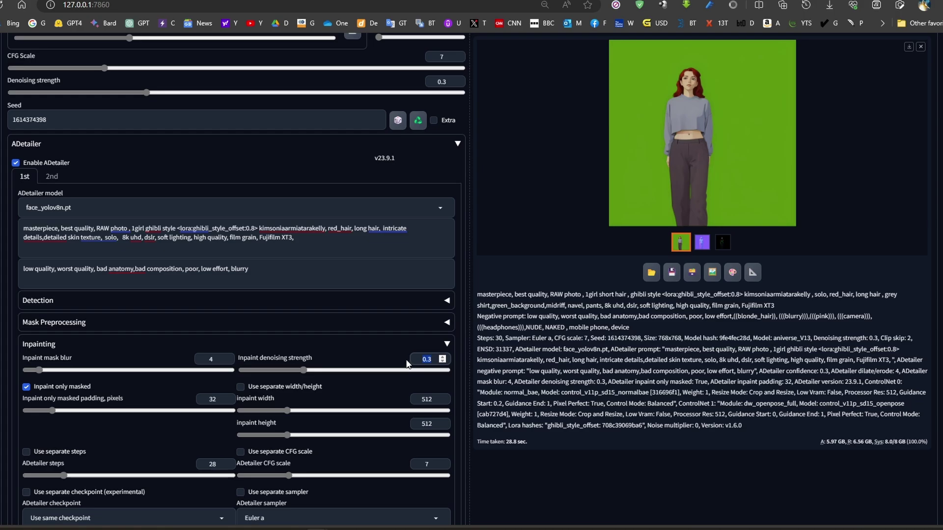
# Review the main generation settings alongside the ADetailer inpainting settings and view the generated image at full size
pyautogui.scroll(6, 319, 163)
pyautogui.scroll(-4, 321, 192)
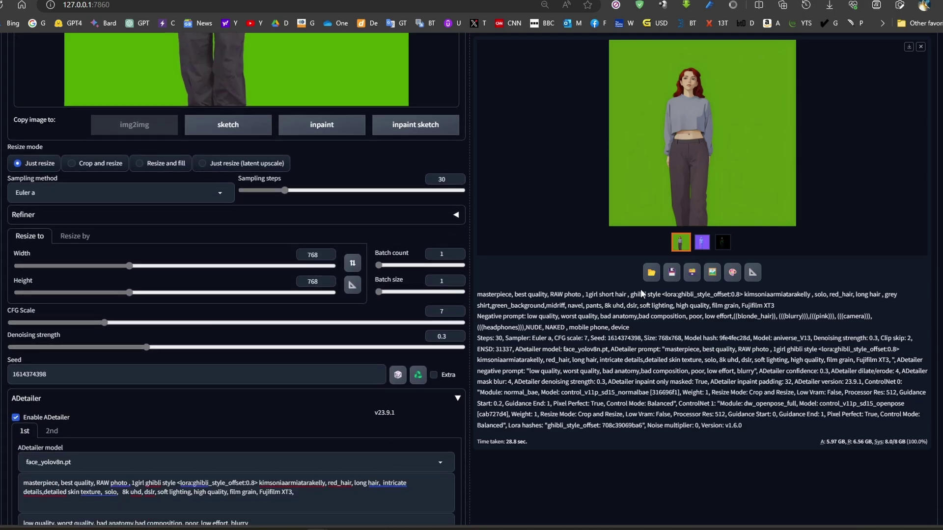
pyautogui.scroll(-5, 454, 294)
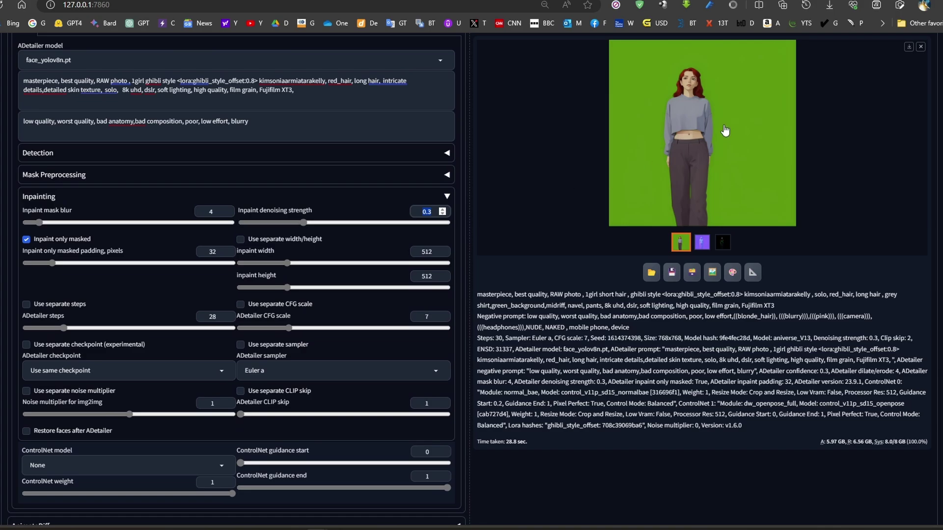
pyautogui.scroll(12, 628, 127)
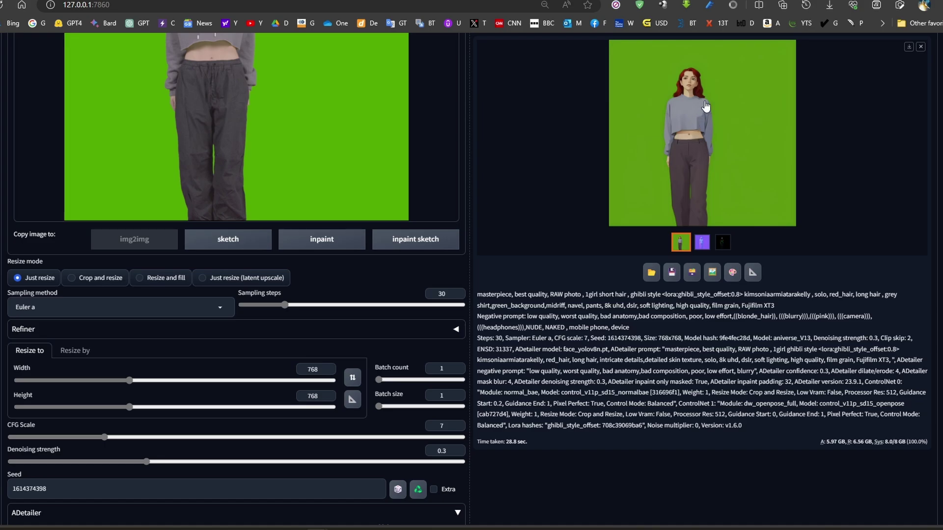
pyautogui.click(691, 136)
pyautogui.click(391, 313)
# Compare the ControlNet Unit 0 Normal and Unit 1 OpenPose settings, including the starting control step, and display the normal map preview
pyautogui.scroll(-10, 389, 312)
pyautogui.scroll(-6, 389, 313)
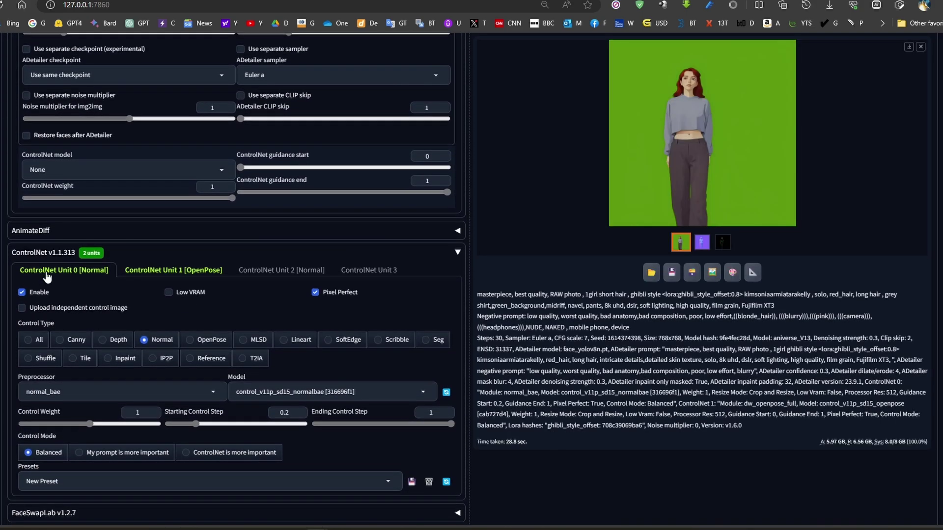
pyautogui.click(169, 272)
pyautogui.click(74, 271)
pyautogui.moveTo(290, 415); pyautogui.dragTo(275, 413)
pyautogui.click(147, 272)
pyautogui.click(74, 272)
pyautogui.click(163, 273)
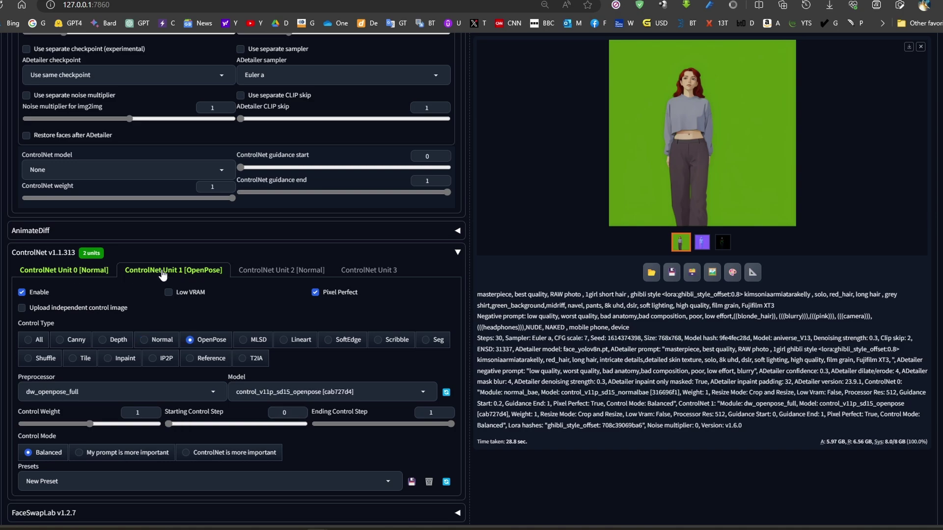
pyautogui.click(93, 276)
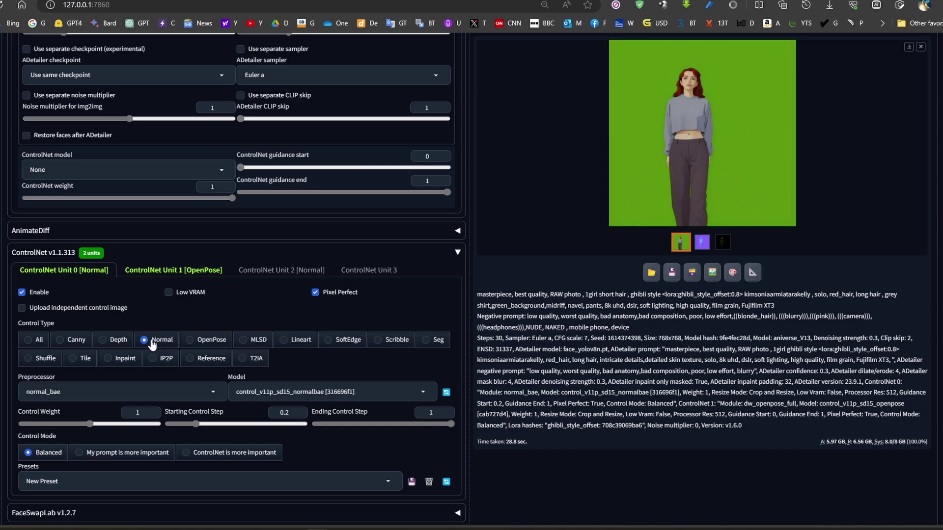
pyautogui.click(175, 274)
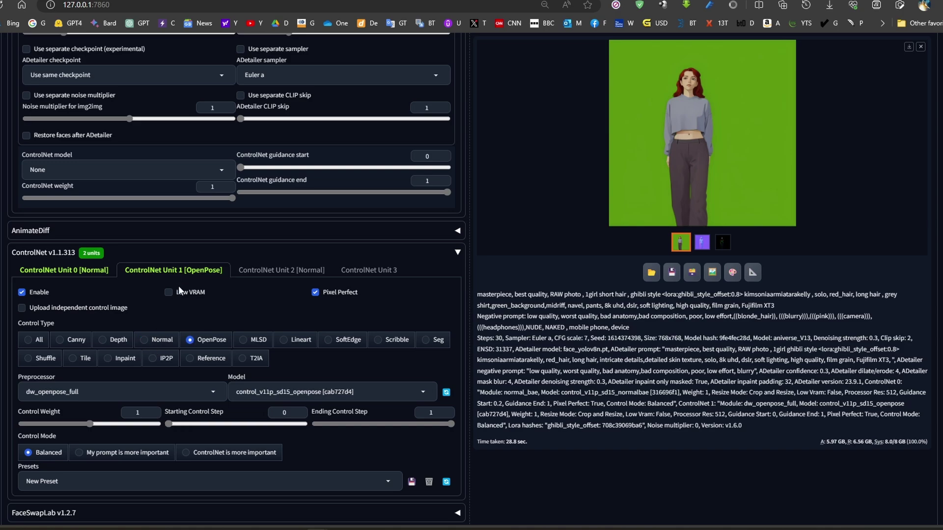
pyautogui.click(702, 242)
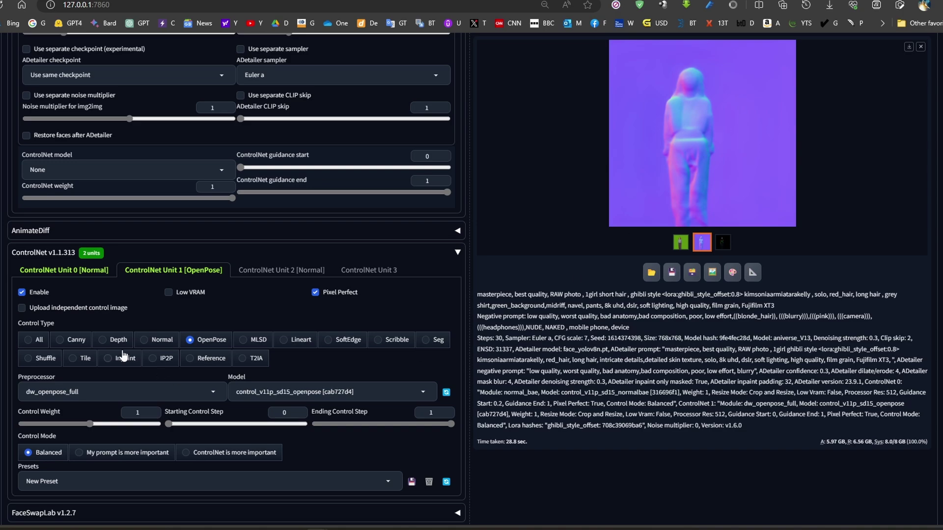
# Display the OpenPose skeleton preview and inspect it enlarged
pyautogui.click(723, 245)
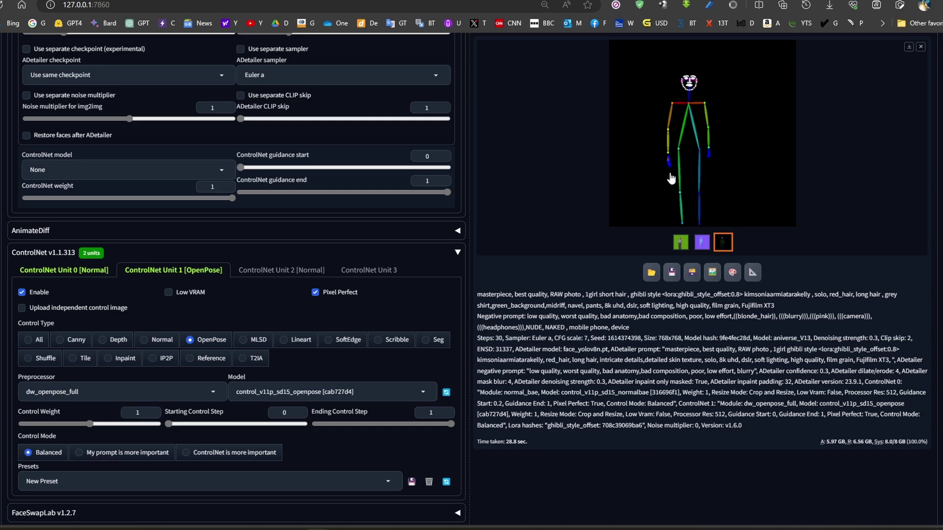
pyautogui.click(694, 91)
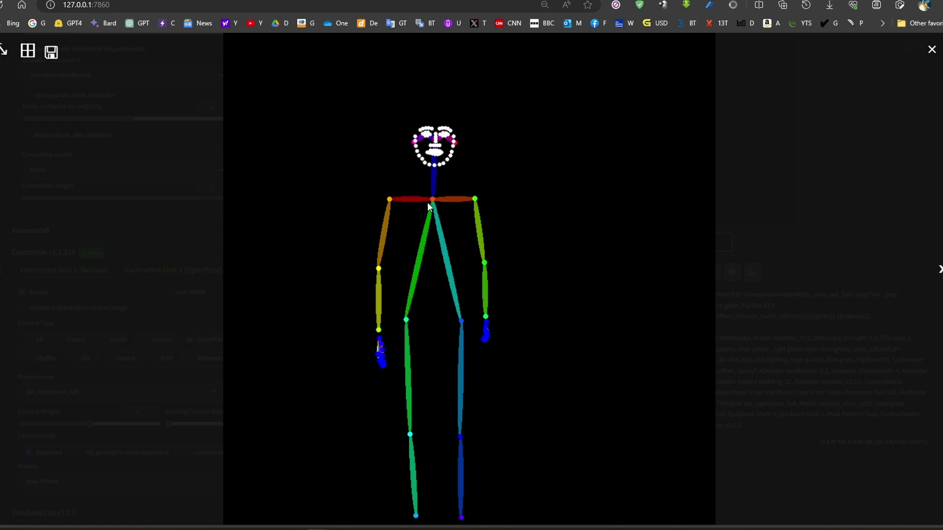
pyautogui.click(461, 380)
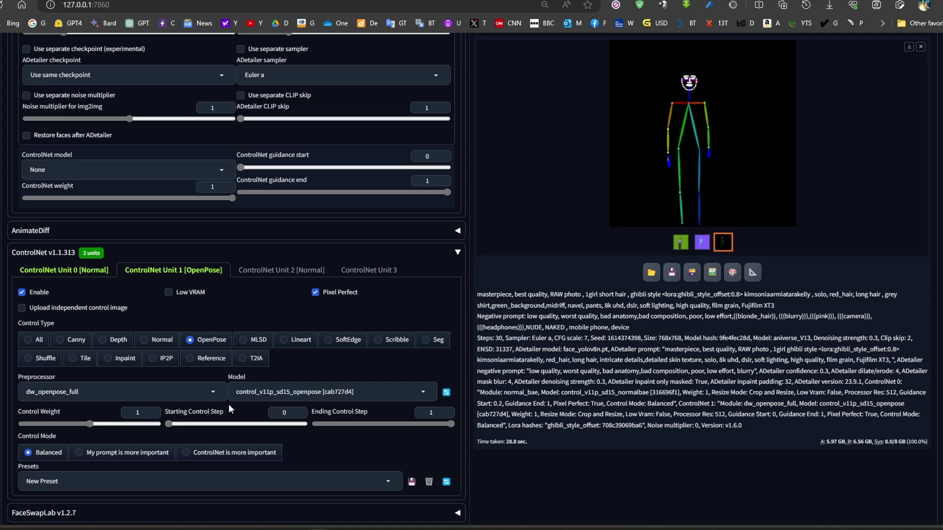
# Show the img2img batch settings and highlight the input and output directory paths
pyautogui.scroll(2, 101, 355)
pyautogui.scroll(15, 244, 279)
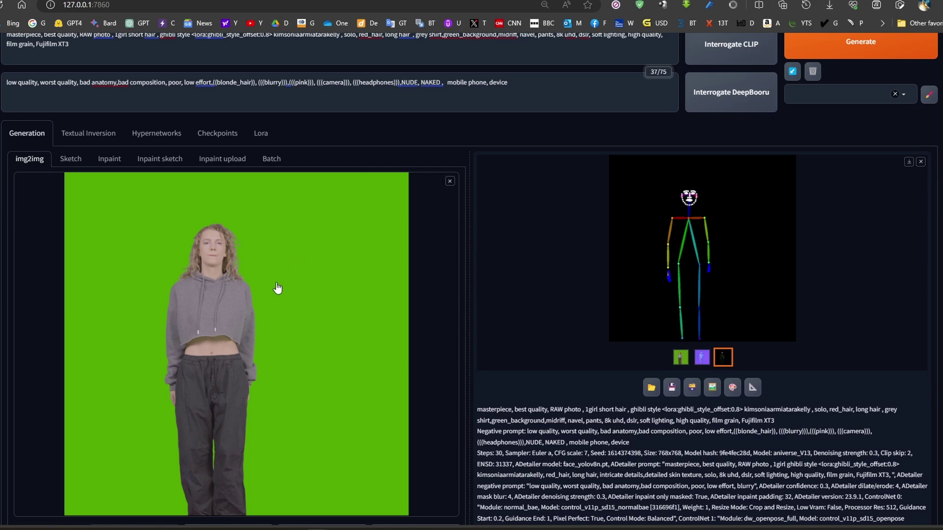
pyautogui.click(270, 160)
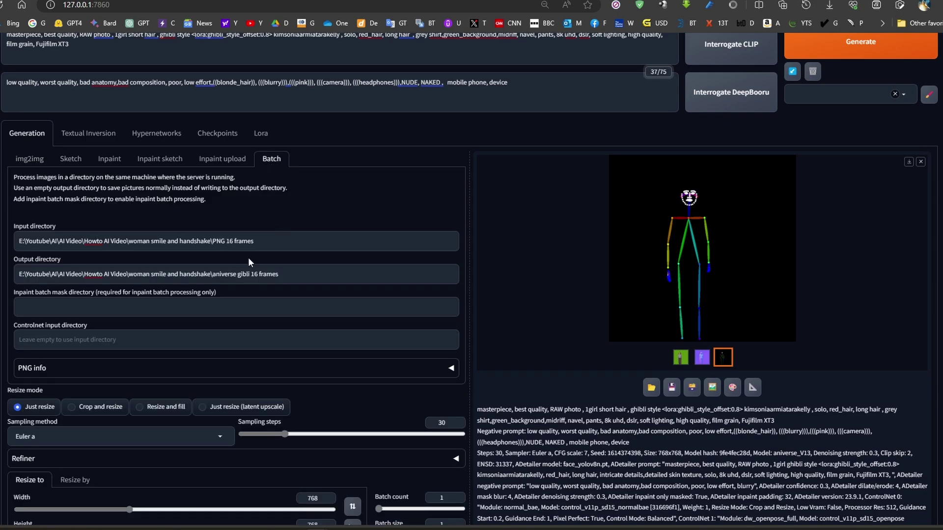
pyautogui.moveTo(302, 241); pyautogui.dragTo(23, 241)
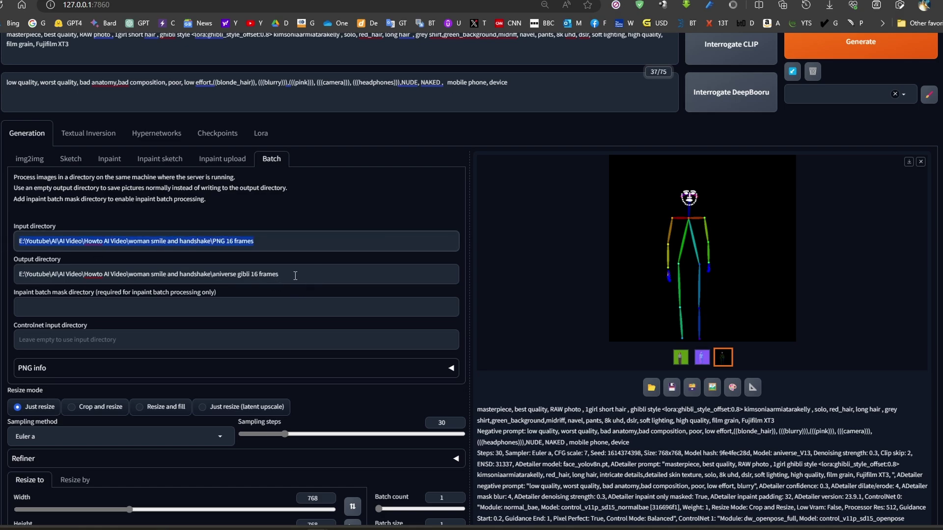
pyautogui.tripleClick(295, 275)
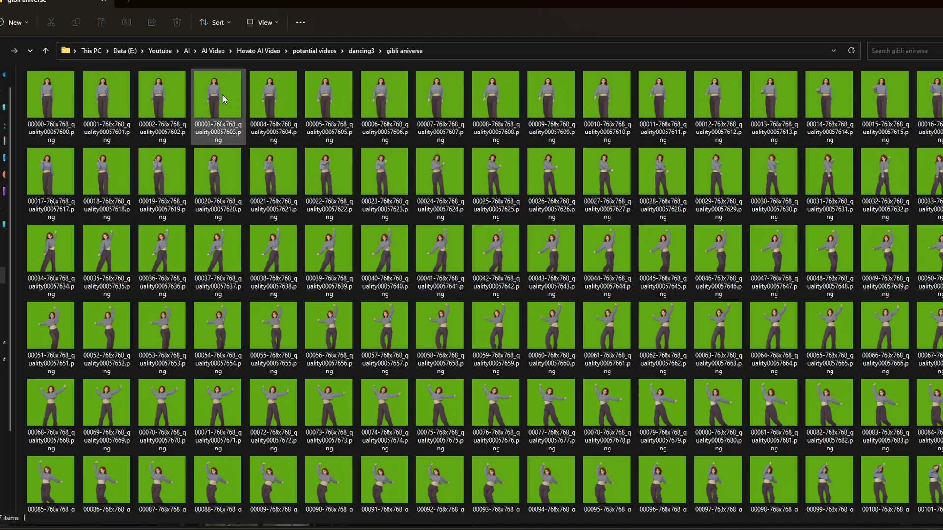
# Open frame 00003 from the gibli aniverse folder and page forward through the generated dance frames to check their consistency
pyautogui.doubleClick(222, 93)
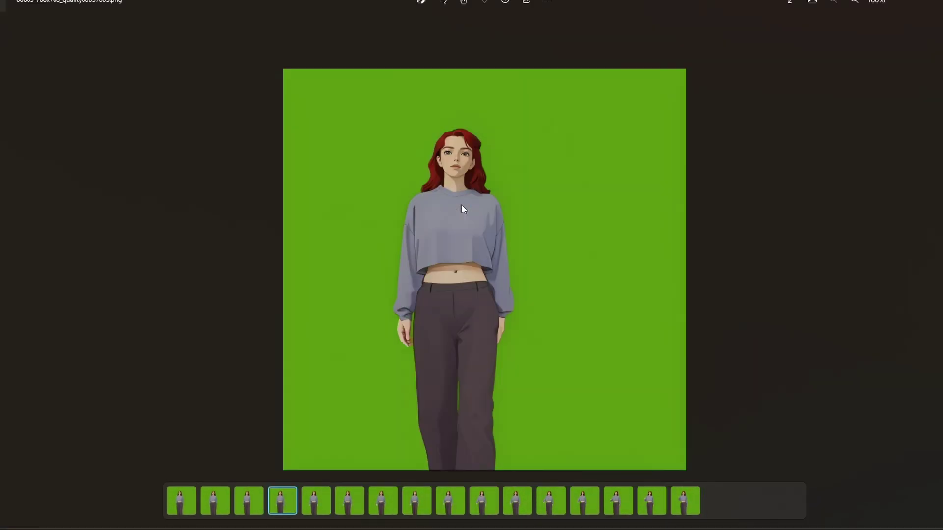
pyautogui.press('Right')
pyautogui.press('Right')
pyautogui.press('Right')
pyautogui.press('Right')
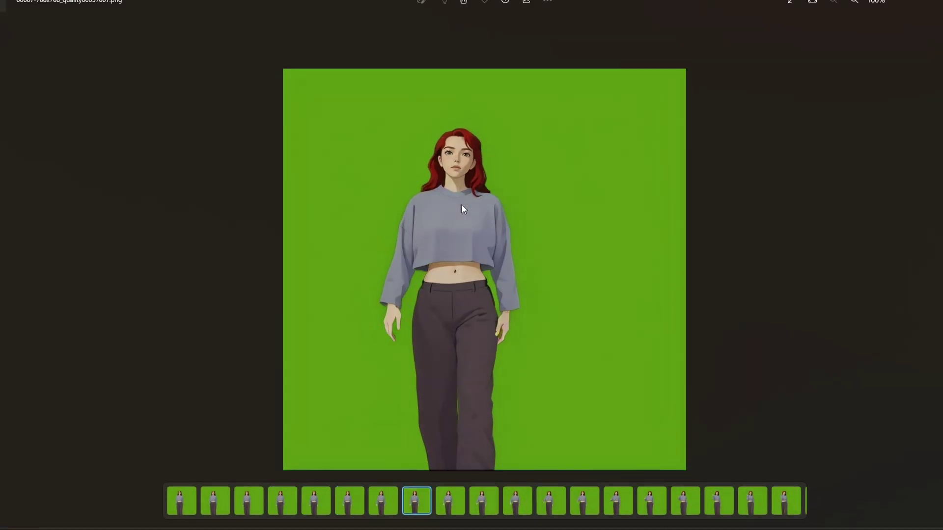
pyautogui.press('Right')
pyautogui.press('Right')
pyautogui.press('Right')
pyautogui.press('Right')
pyautogui.press('Right')
pyautogui.press('Right')
pyautogui.press('Right')
pyautogui.press('Right')
pyautogui.press('Right')
pyautogui.press('Right')
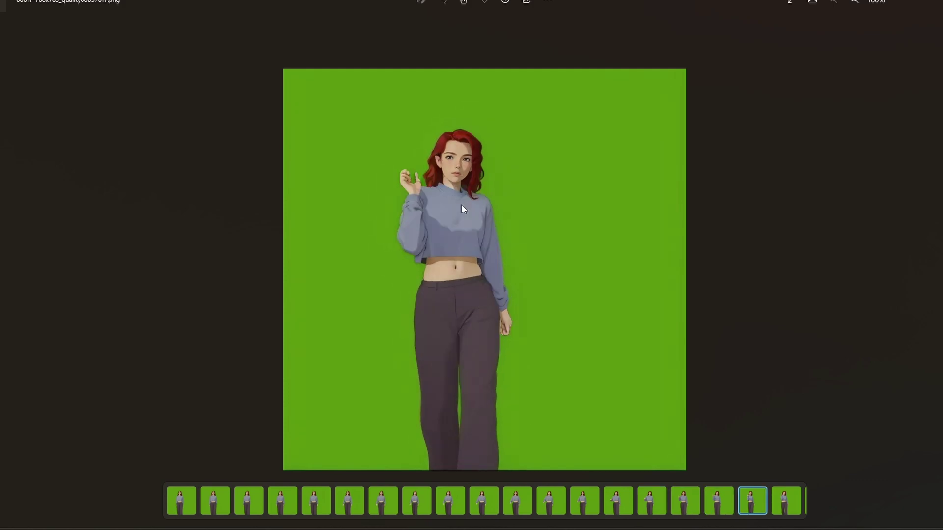
pyautogui.press('Right')
pyautogui.press('Right')
pyautogui.press('Right')
pyautogui.press('Right')
pyautogui.press('Right')
pyautogui.press('Right')
pyautogui.press('Right')
pyautogui.press('Right')
pyautogui.press('Right')
pyautogui.press('Right')
pyautogui.press('Right')
pyautogui.press('Right')
pyautogui.press('Right')
pyautogui.press('Right')
pyautogui.press('Right')
pyautogui.press('Right')
pyautogui.press('Right')
pyautogui.press('Right')
pyautogui.press('Right')
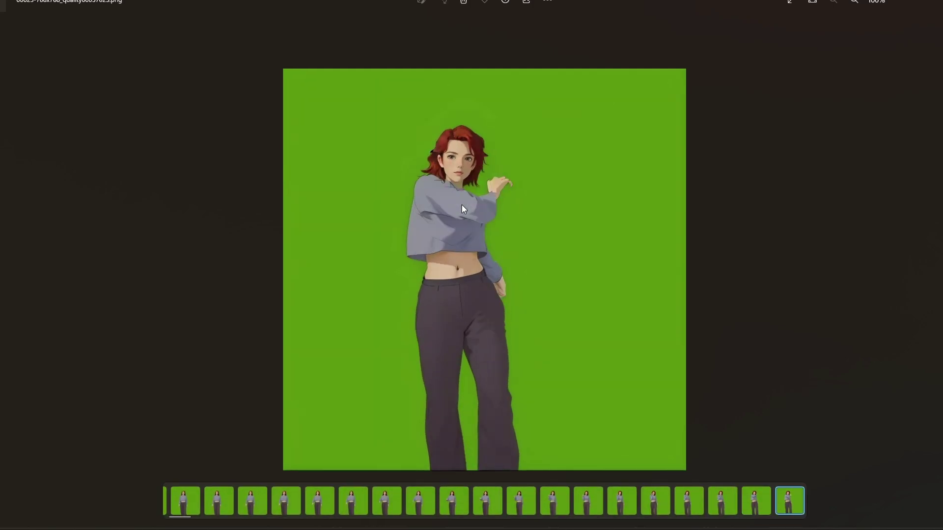
pyautogui.press('Right')
pyautogui.press('Right')
pyautogui.press('Right')
pyautogui.press('Right')
pyautogui.press('Right')
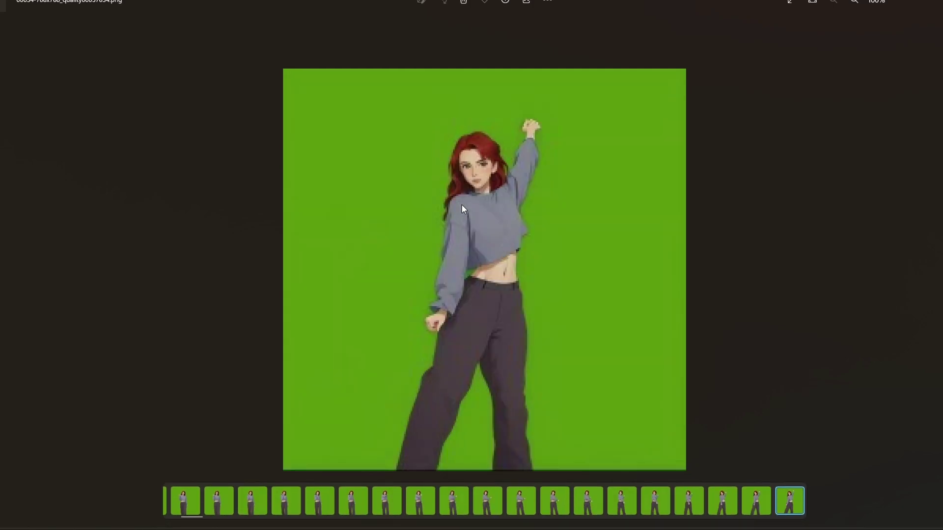
pyautogui.press('Right')
pyautogui.press('Right')
pyautogui.press('Right')
pyautogui.press('Right')
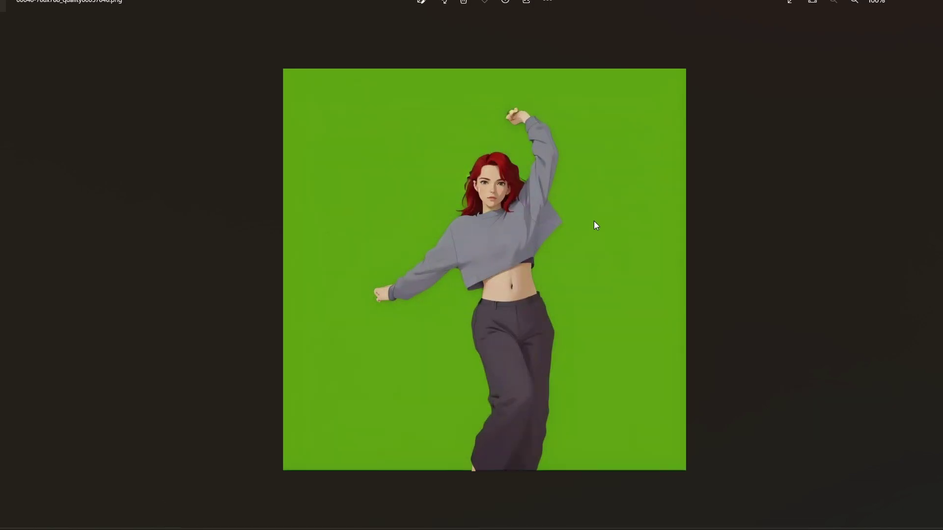
pyautogui.press('Right')
pyautogui.press('Right')
pyautogui.press('Right')
pyautogui.press('Right')
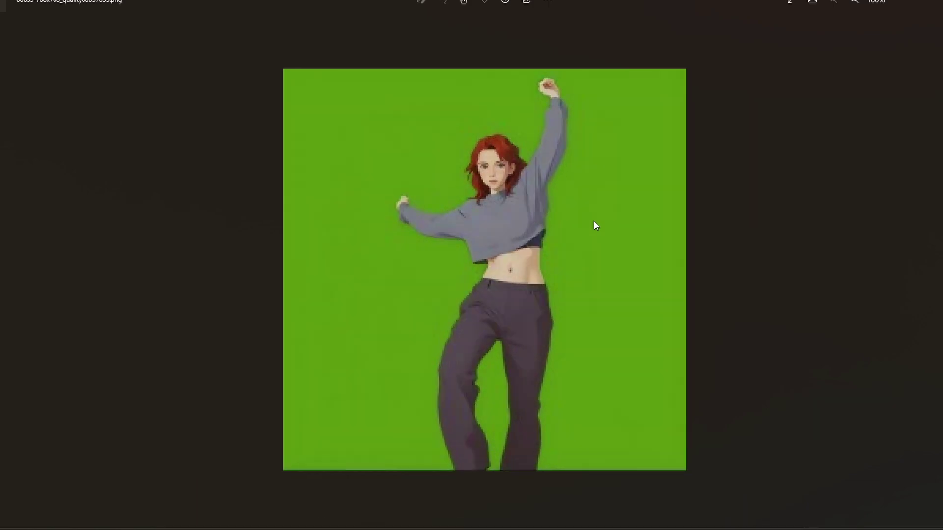
pyautogui.press('Right')
pyautogui.press('Right')
pyautogui.press('Right')
pyautogui.press('Right')
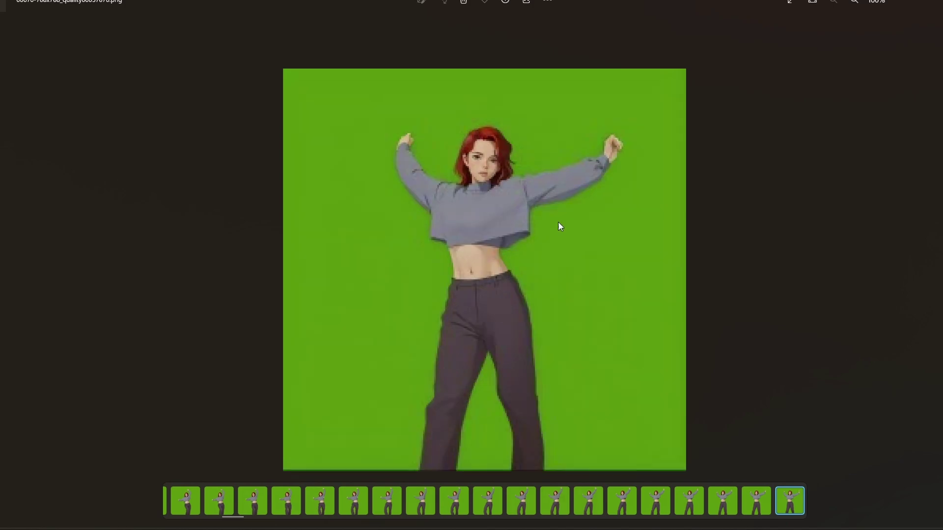
pyautogui.press('Right')
pyautogui.press('Right')
pyautogui.press('Right')
pyautogui.press('Right')
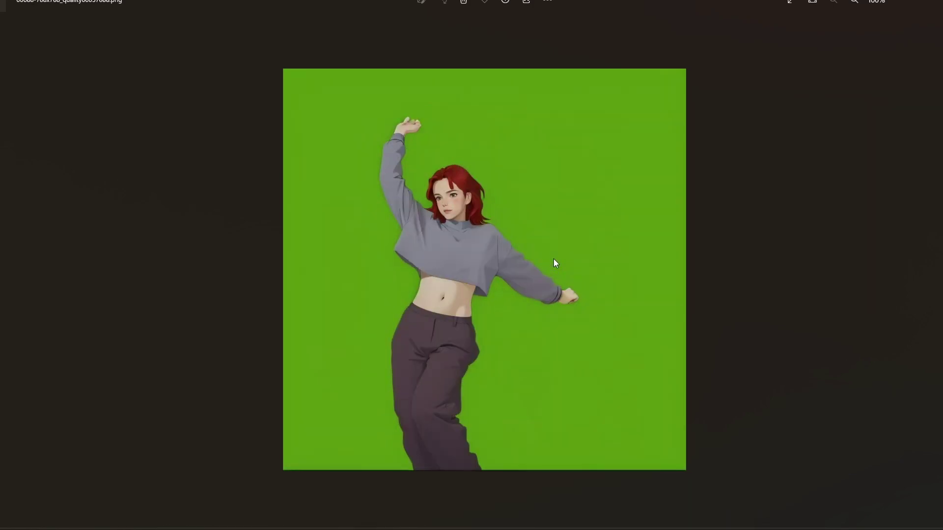
pyautogui.press('Right')
pyautogui.press('Right')
pyautogui.press('Right')
pyautogui.press('Right')
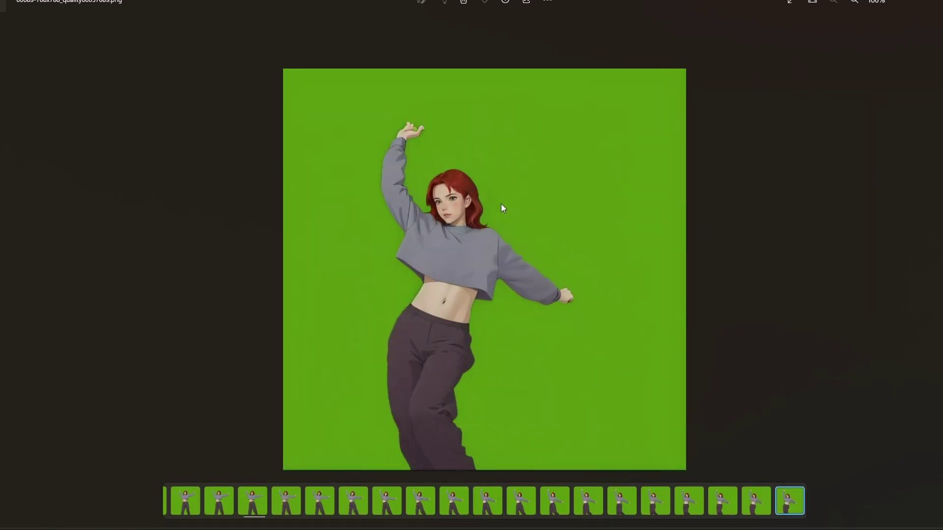
pyautogui.press('Right')
pyautogui.press('Right')
pyautogui.press('Right')
pyautogui.press('Right')
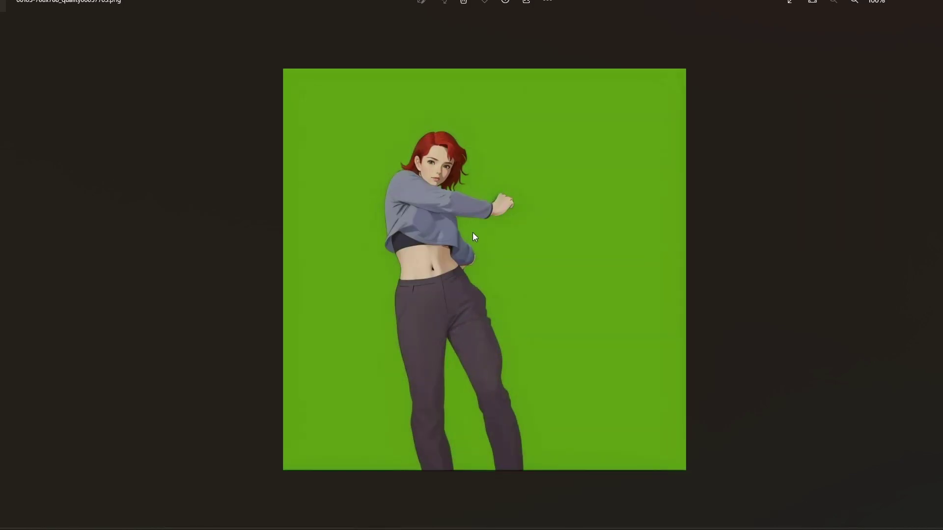
pyautogui.press('Right')
pyautogui.press('Right')
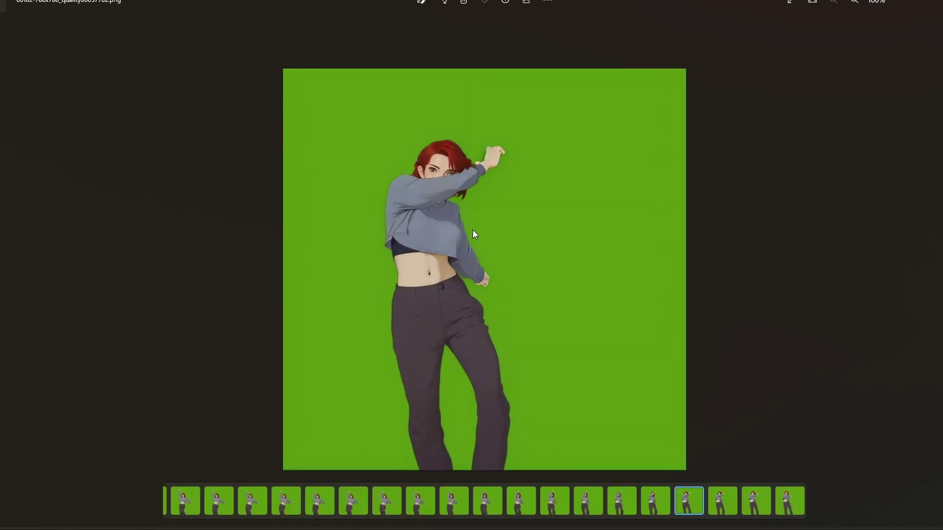
# Compare the neighbouring frames around 00101 to 00104, where the arm crosses the face, by switching back and forth between them
pyautogui.press('Left')
pyautogui.press('Left')
pyautogui.press('Right')
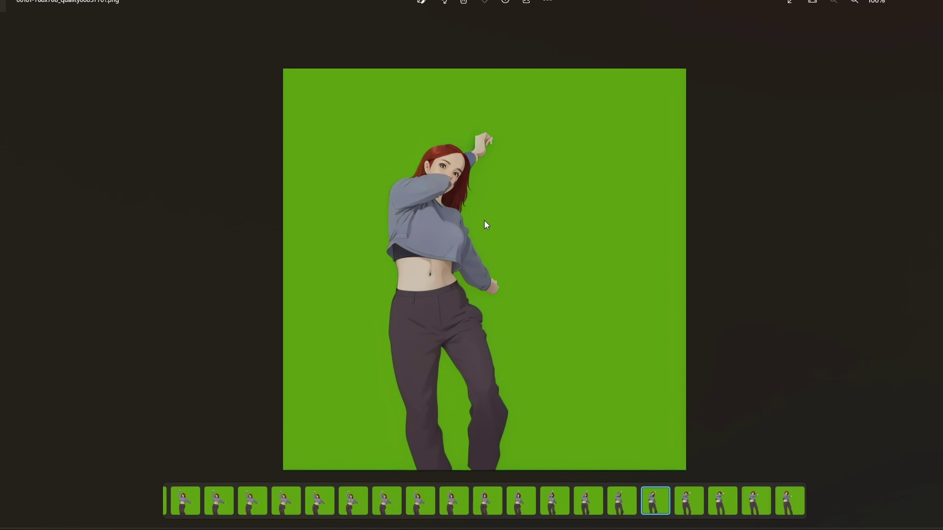
pyautogui.press('Left')
pyautogui.press('Right')
pyautogui.press('Right')
pyautogui.press('Left')
pyautogui.press('Left')
pyautogui.press('Right')
pyautogui.press('Right')
pyautogui.press('Left')
pyautogui.press('Right')
pyautogui.press('Right')
pyautogui.press('Left')
pyautogui.press('Left')
pyautogui.press('Right')
pyautogui.press('Left')
pyautogui.press('Left')
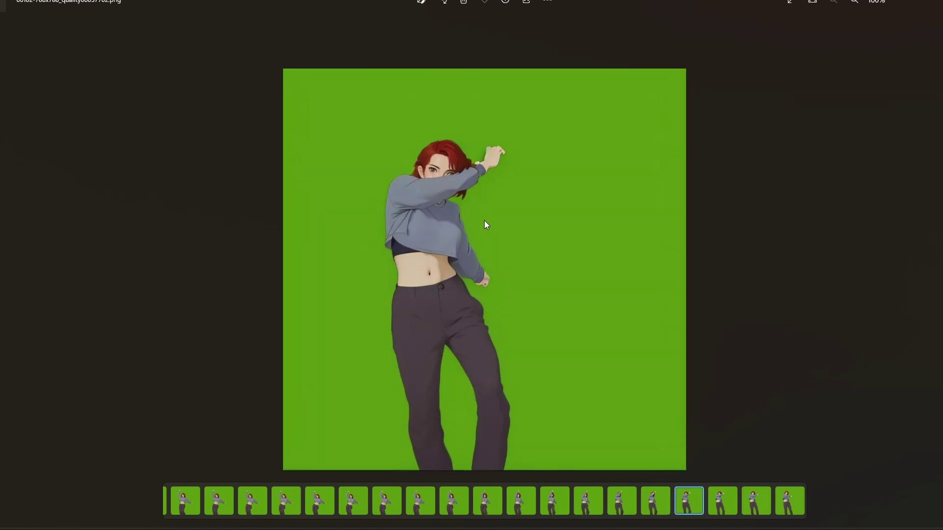
pyautogui.press('Right')
pyautogui.press('Right')
pyautogui.press('Left')
pyautogui.press('Right')
pyautogui.press('Right')
pyautogui.press('Right')
pyautogui.press('Right')
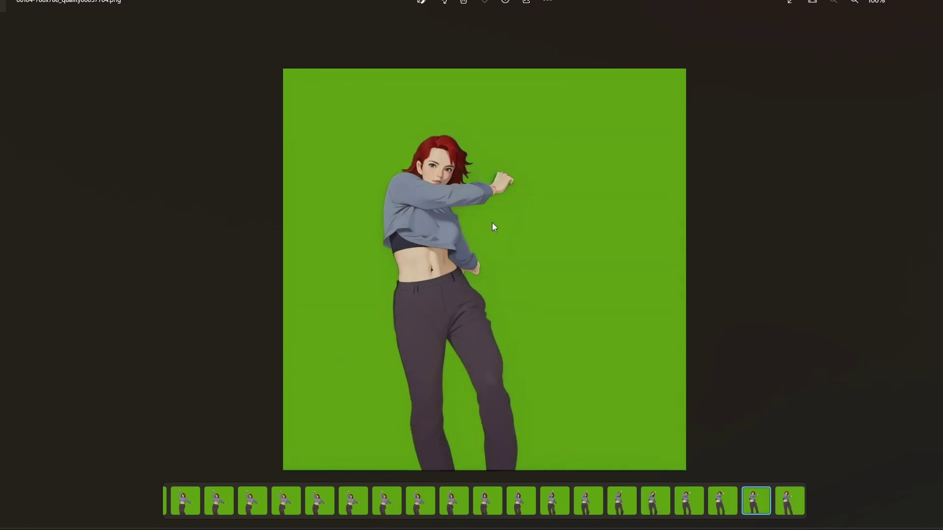
# Page through the frames following 00104 to check the character's consistency, and close the image viewer
pyautogui.press('Right')
pyautogui.press('Right')
pyautogui.press('Right')
pyautogui.press('Right')
pyautogui.press('Right')
pyautogui.press('Right')
pyautogui.press('Right')
pyautogui.press('Right')
pyautogui.press('Right')
pyautogui.press('Right')
pyautogui.press('Right')
pyautogui.press('Right')
pyautogui.press('Right')
pyautogui.press('Right')
pyautogui.press('Right')
pyautogui.press('Right')
pyautogui.press('Right')
pyautogui.press('Right')
pyautogui.press('Right')
pyautogui.press('Right')
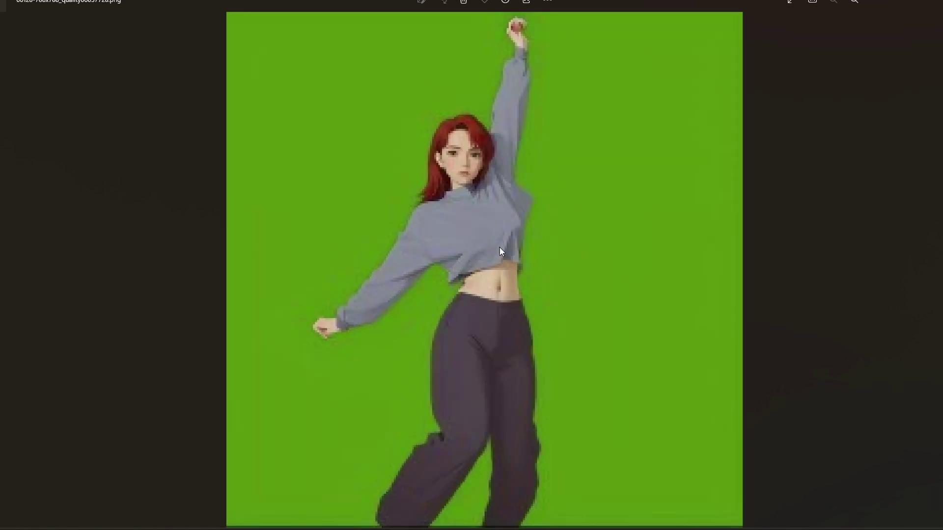
pyautogui.press('Right')
pyautogui.press('Right')
pyautogui.press('Right')
pyautogui.press('Right')
pyautogui.press('Right')
pyautogui.press('Right')
pyautogui.press('Right')
pyautogui.press('Right')
pyautogui.press('Right')
pyautogui.press('Right')
pyautogui.press('Right')
pyautogui.press('Right')
pyautogui.press('Right')
pyautogui.press('Right')
pyautogui.press('Right')
pyautogui.press('Right')
pyautogui.press('Right')
pyautogui.press('Right')
pyautogui.press('Right')
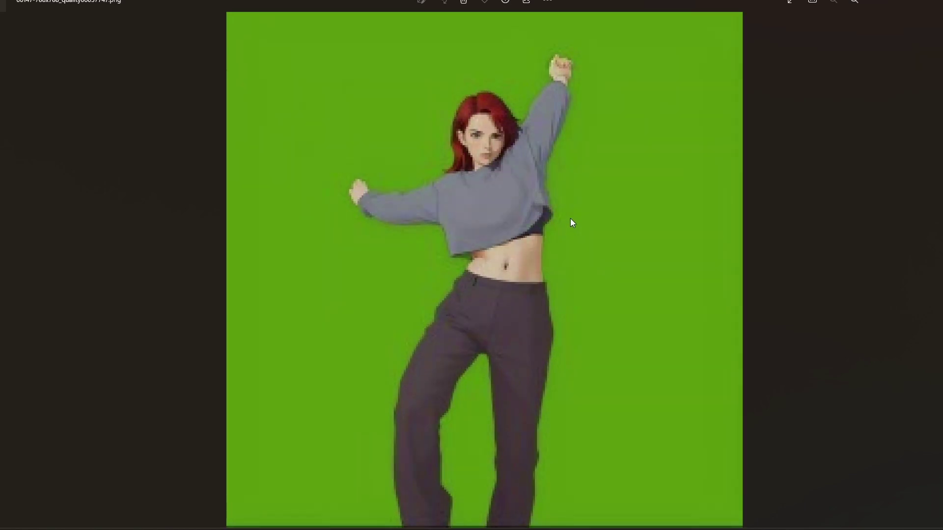
pyautogui.press('Right')
pyautogui.press('Right')
pyautogui.press('Right')
pyautogui.press('Right')
pyautogui.press('Right')
pyautogui.press('Right')
pyautogui.press('Right')
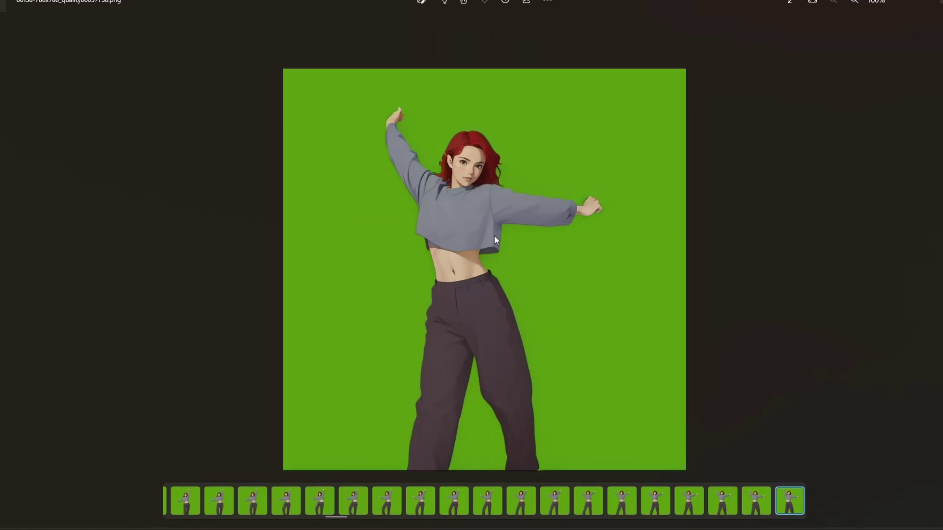
pyautogui.hotkey('alt', 'F4')
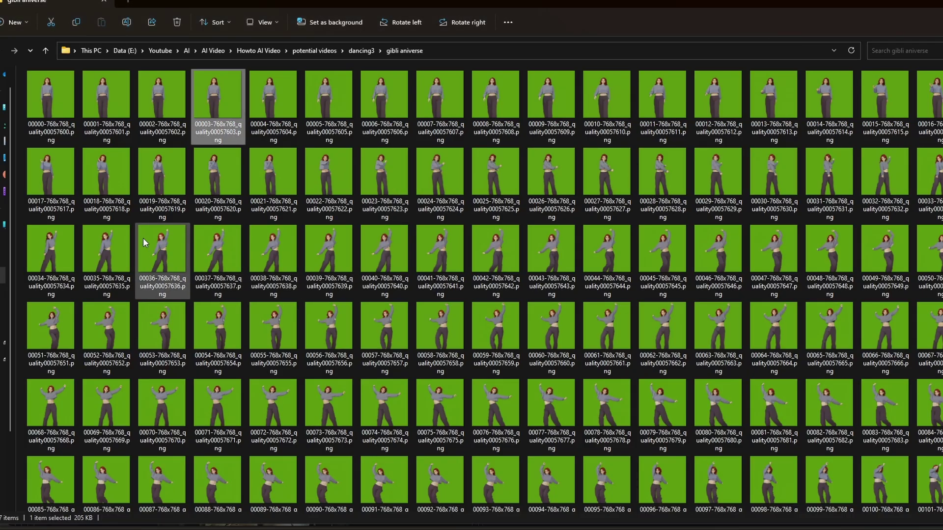
# Survey the thumbnails of the generated frames in the gibli aniverse folder, starting from frame 00000
pyautogui.click(51, 129)
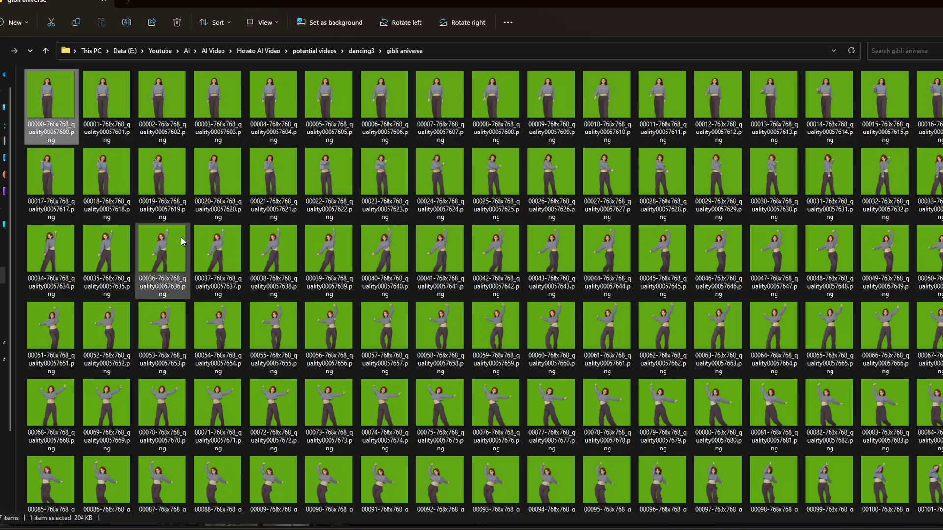
pyautogui.scroll(-5, 910, 266)
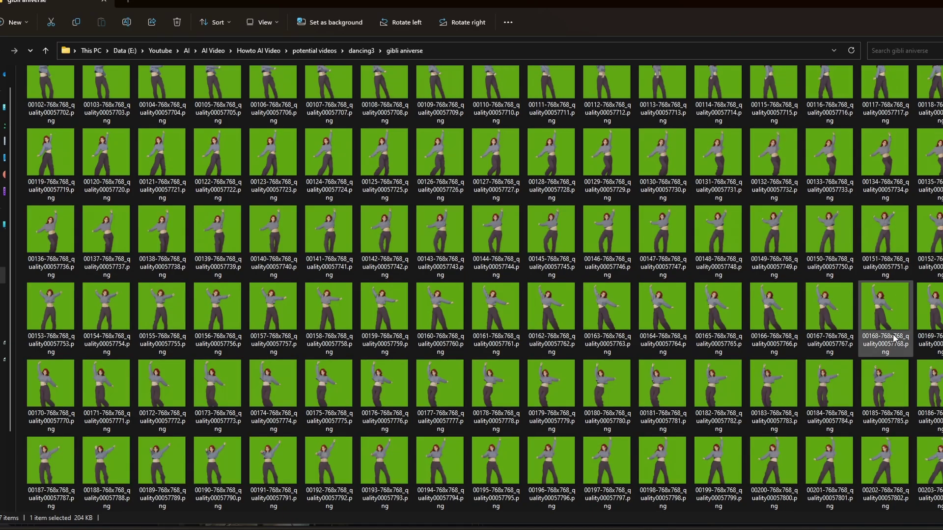
pyautogui.scroll(5, 910, 267)
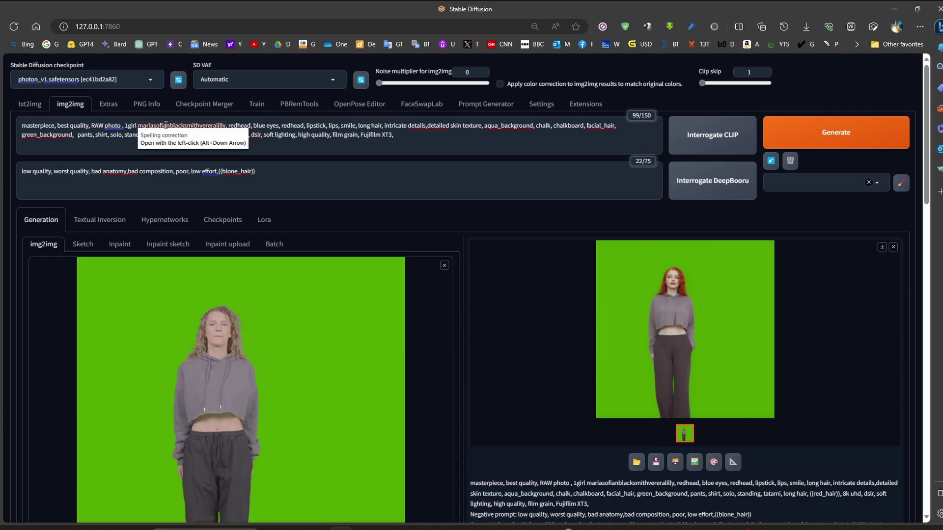
# In the img2img setup using the photon_v1 checkpoint, highlight the character name and the whole positive prompt for review
pyautogui.click(166, 125)
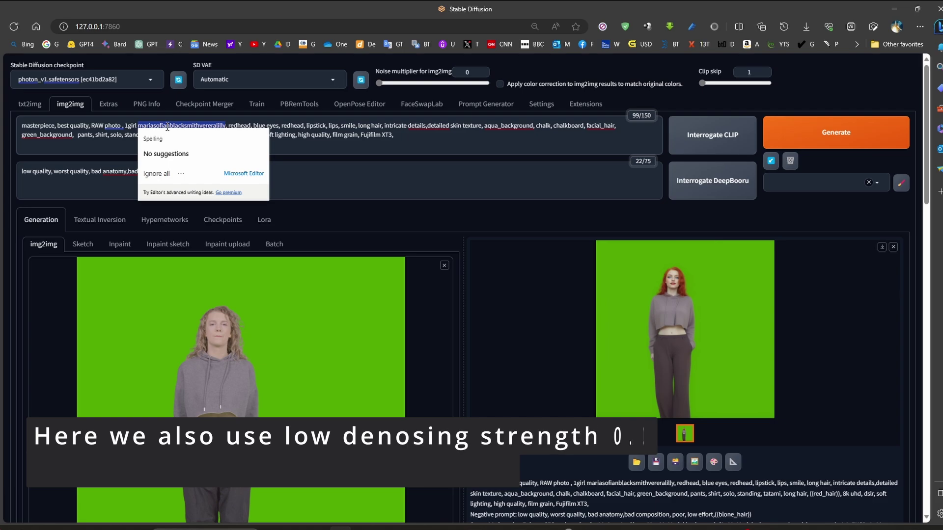
pyautogui.click(69, 129)
pyautogui.hotkey('ctrl', 'a')
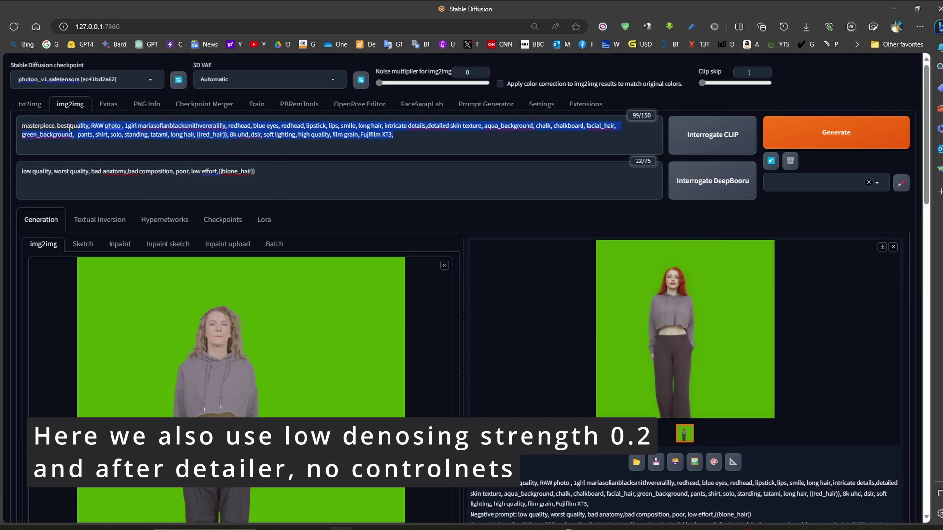
pyautogui.click(413, 139)
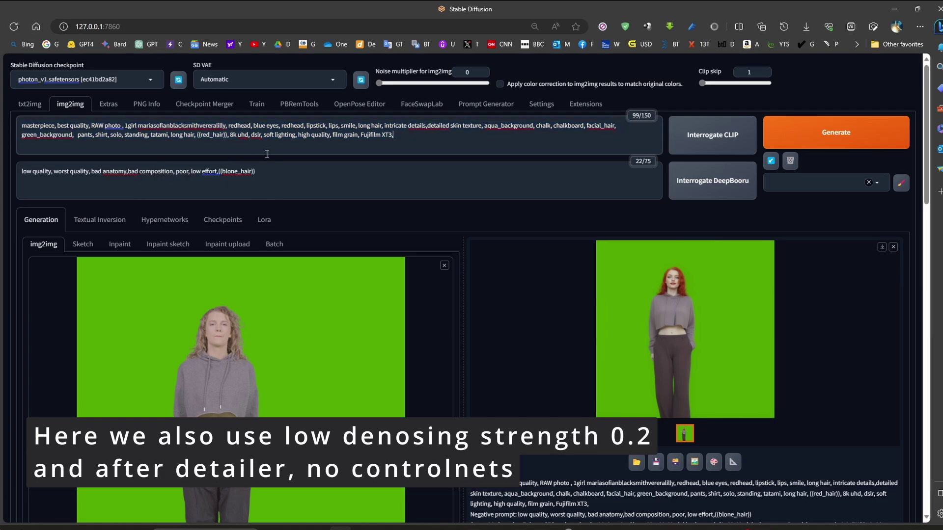
# Review the img2img denoising strength and ADetailer settings, and display the PNG Info of the redhead portrait
pyautogui.scroll(-10, 386, 362)
pyautogui.scroll(-4, 386, 363)
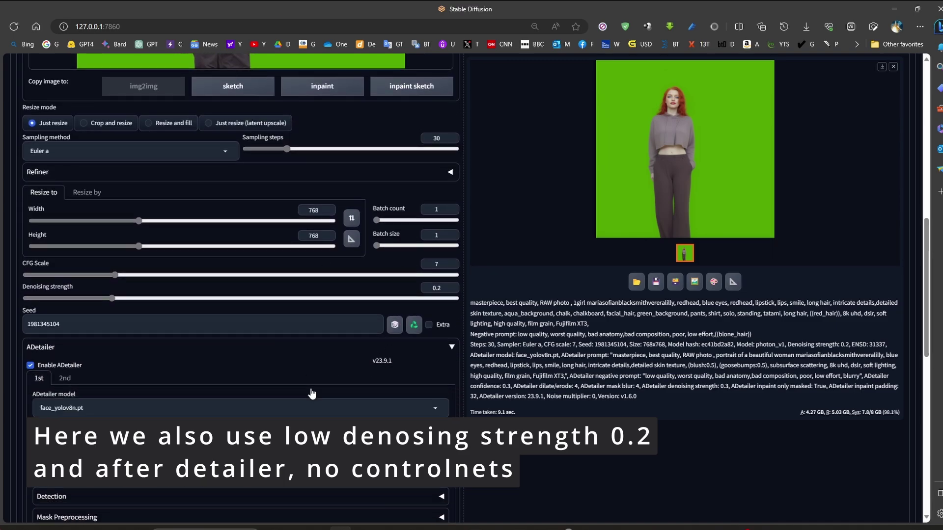
pyautogui.scroll(15, 315, 243)
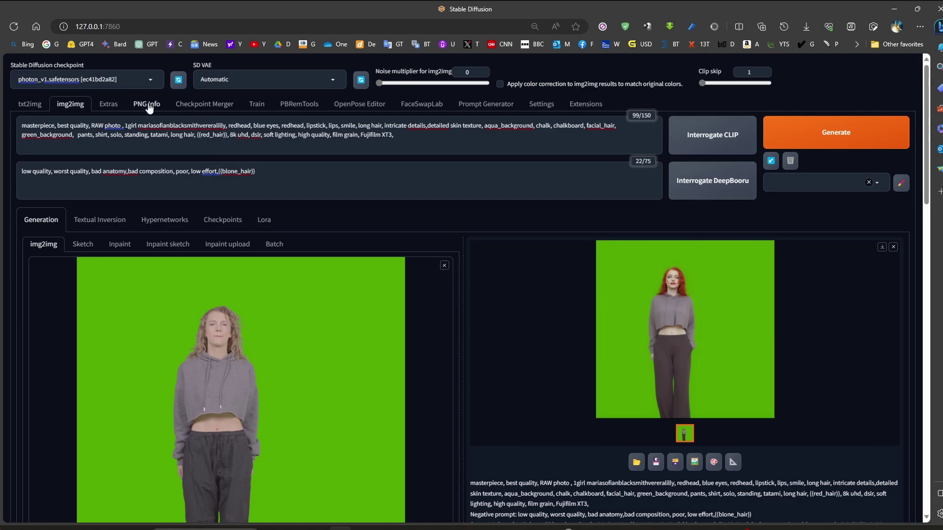
pyautogui.click(147, 103)
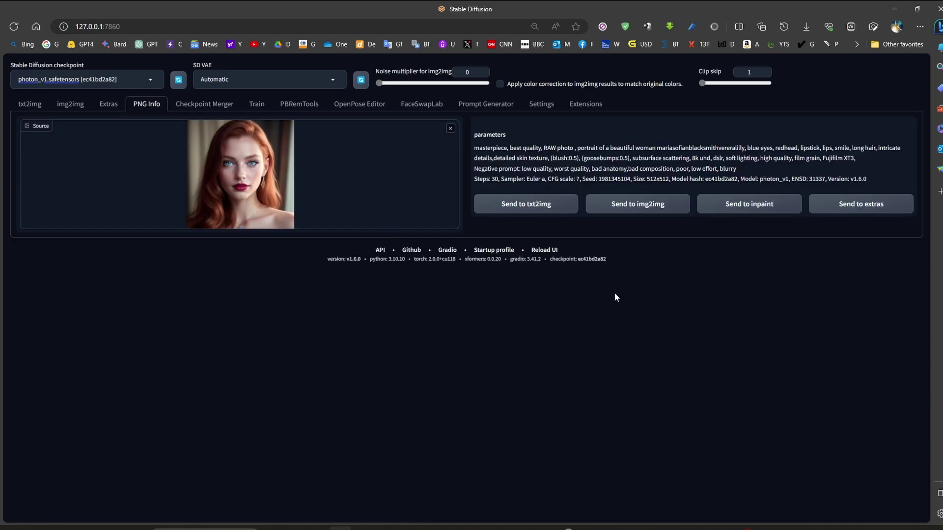
# Review the img2img generation settings and the ADetailer face_yolov8n.pt inpainting options for the redhead frame
pyautogui.click(71, 105)
pyautogui.scroll(-10, 310, 281)
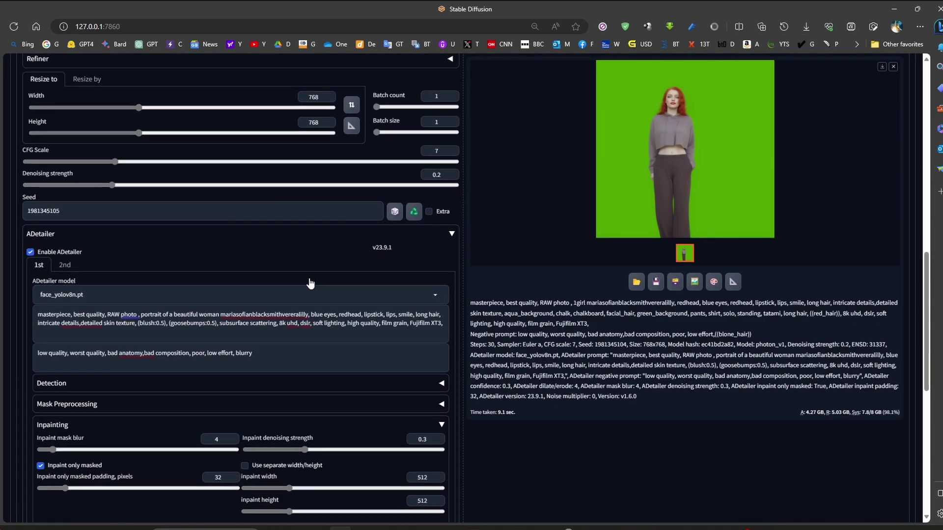
pyautogui.scroll(-4, 310, 283)
pyautogui.scroll(1, 346, 305)
pyautogui.scroll(-2, 275, 343)
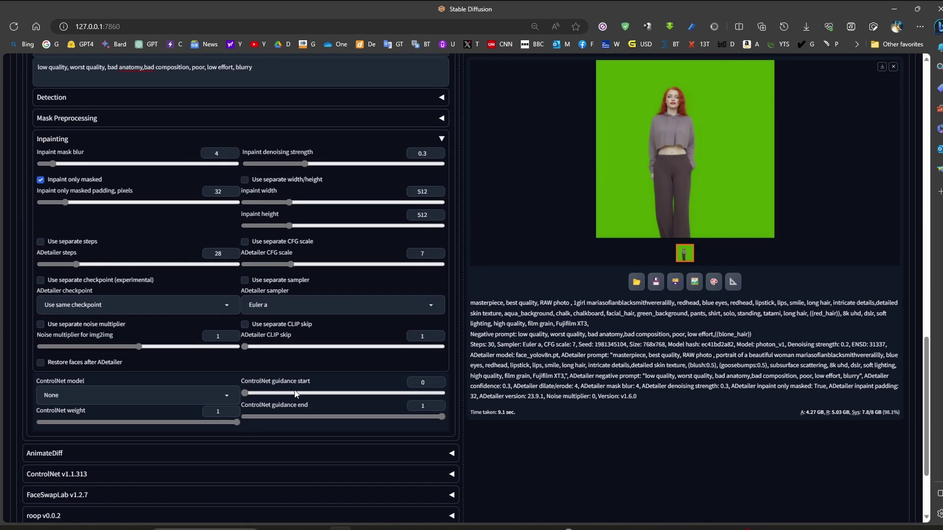
pyautogui.scroll(15, 295, 393)
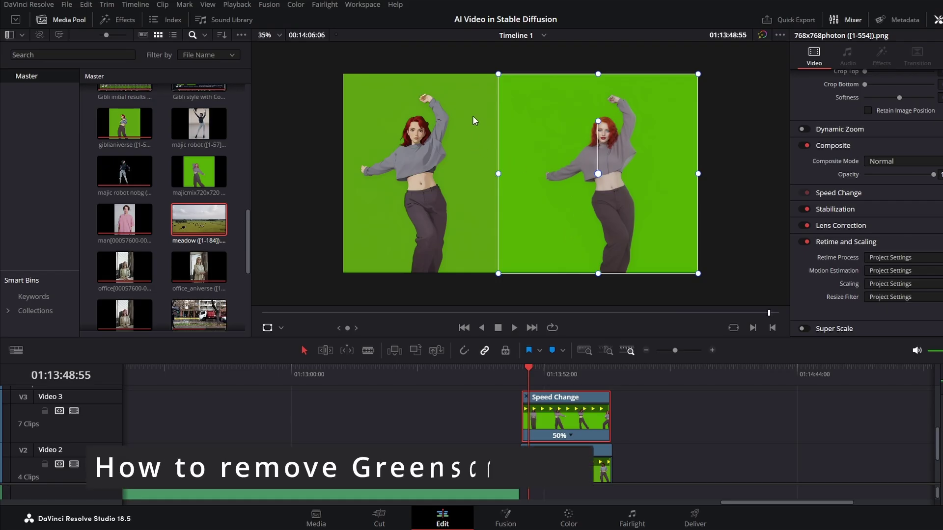
# In DaVinci Resolve, search the effects for "key" and apply the 3D Keyer to the dancer clips on Video 3 and Video 2
pyautogui.click(126, 19)
pyautogui.click(128, 52)
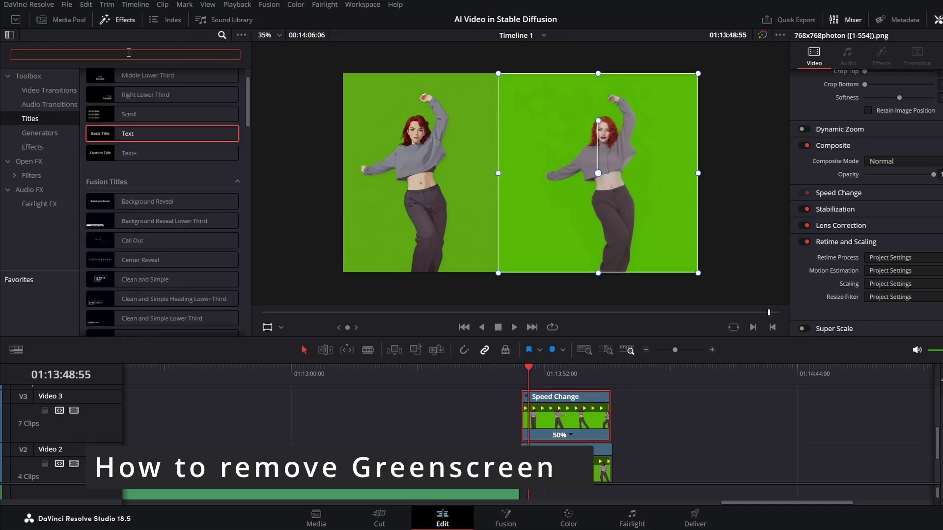
pyautogui.write('key')
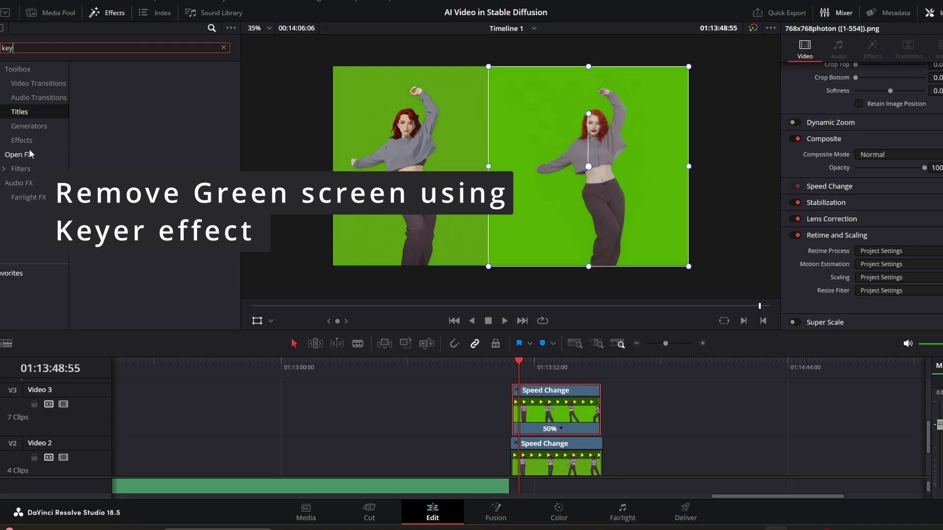
pyautogui.click(20, 155)
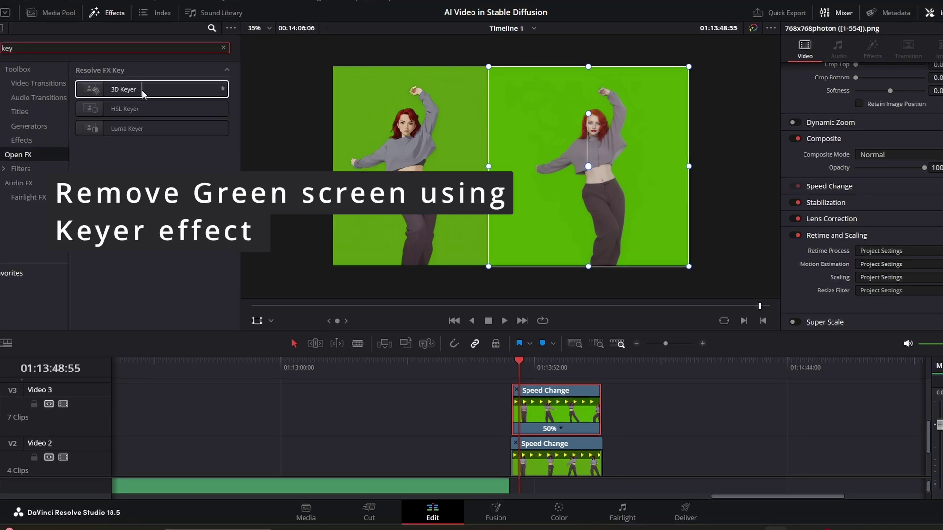
pyautogui.moveTo(142, 90); pyautogui.dragTo(556, 416)
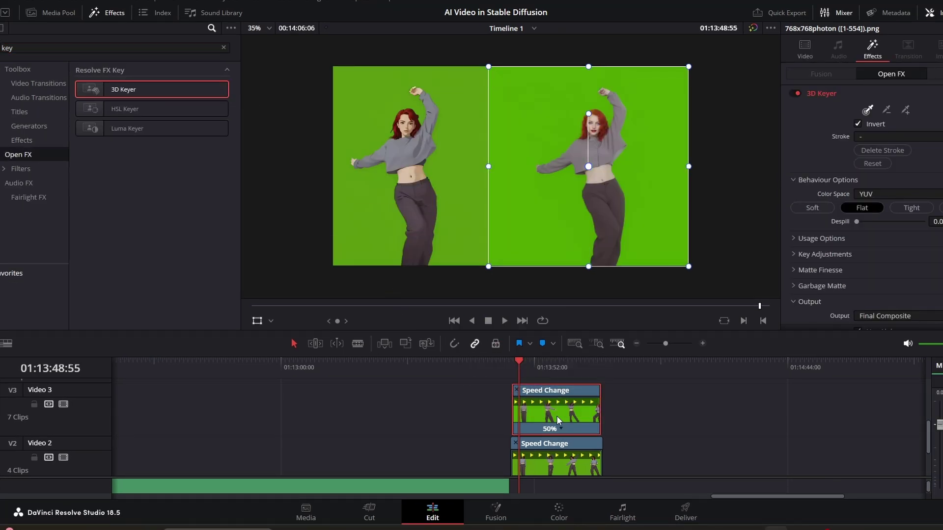
pyautogui.moveTo(166, 129); pyautogui.dragTo(563, 469)
pyautogui.scroll(-1, 581, 413)
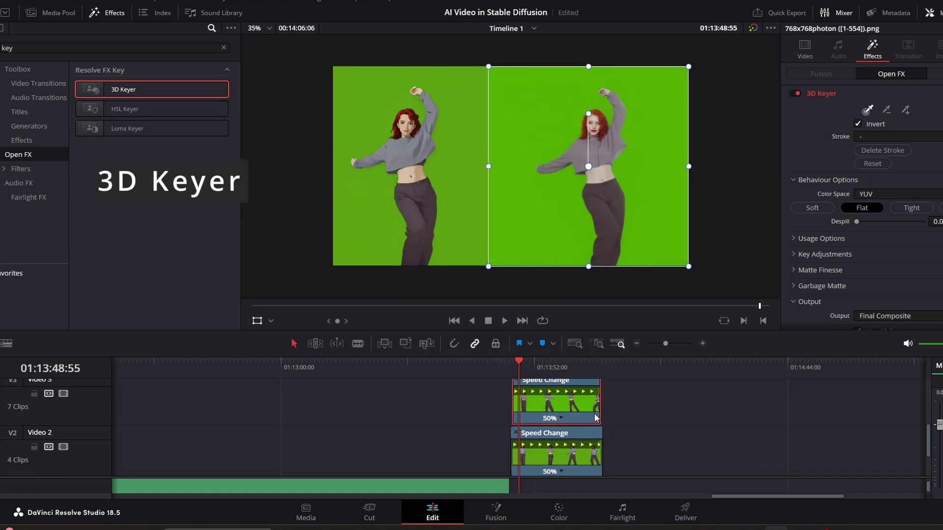
# Enable the Open FX Overlay, sample the green background of the 768x768photon clip for keying, and raise Despill to its maximum
pyautogui.click(270, 322)
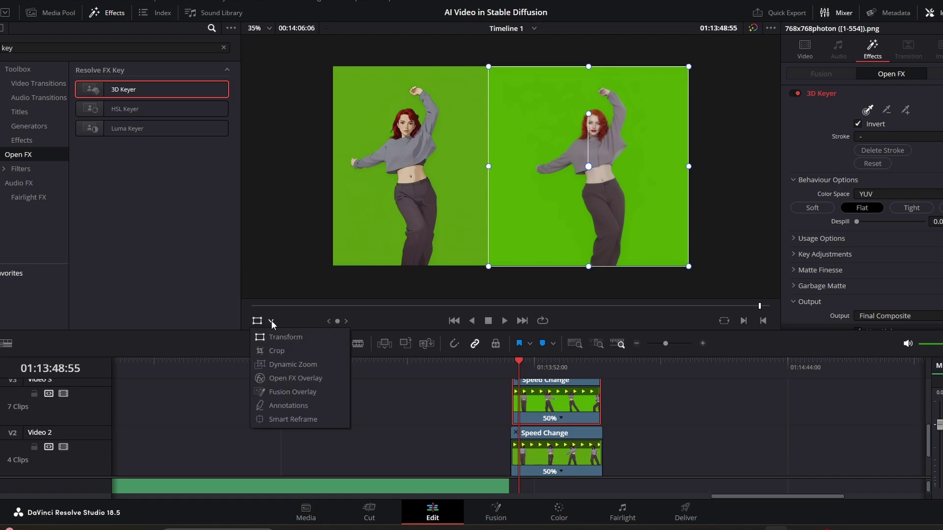
pyautogui.click(288, 379)
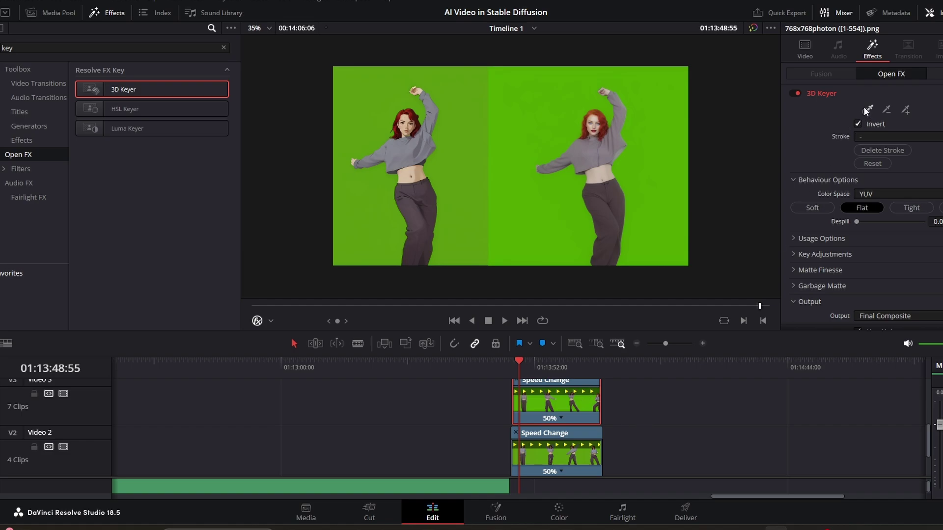
pyautogui.moveTo(670, 199)
pyautogui.mouseDown()
pyautogui.moveTo(661, 108)
pyautogui.moveTo(635, 74)
pyautogui.moveTo(585, 78)
pyautogui.moveTo(533, 128)
pyautogui.mouseUp()
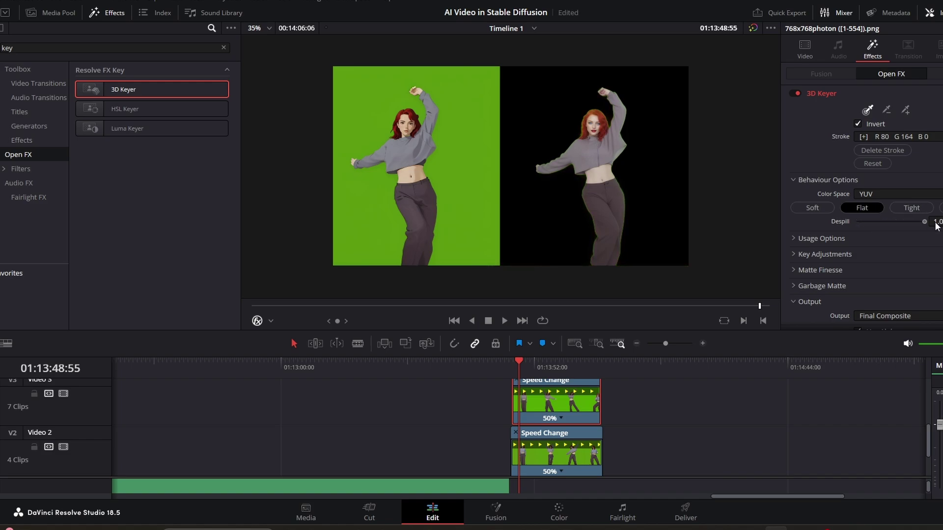
# Key out the green background of the giblianiverse clip with sampling strokes, and raise its Despill to the maximum
pyautogui.click(578, 456)
pyautogui.moveTo(482, 211); pyautogui.dragTo(476, 167)
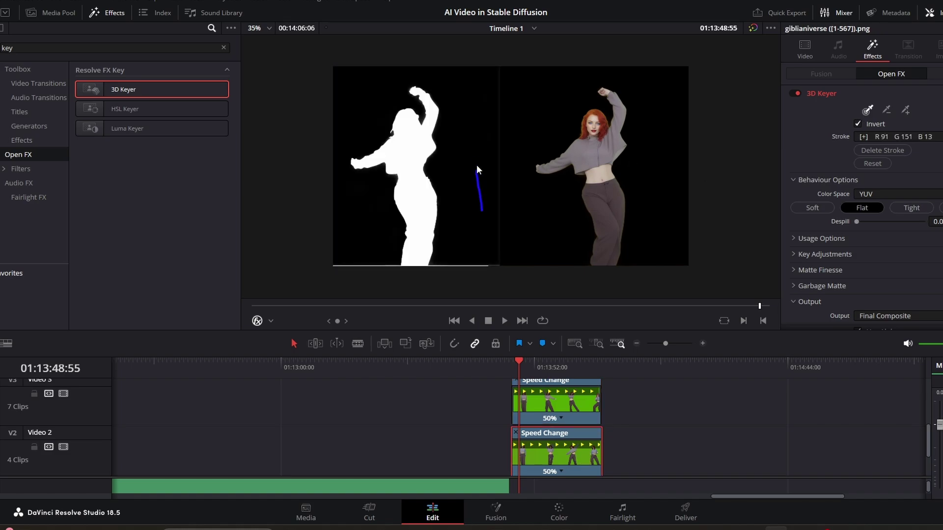
pyautogui.moveTo(445, 76); pyautogui.dragTo(445, 75)
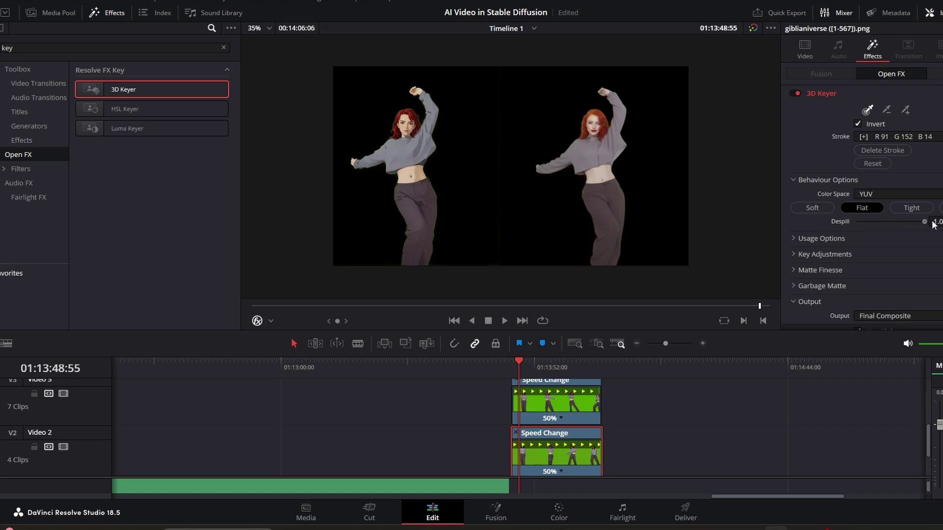
# Compare the 3D Keyer settings of the two dancer clips and play back the keyed result
pyautogui.click(581, 409)
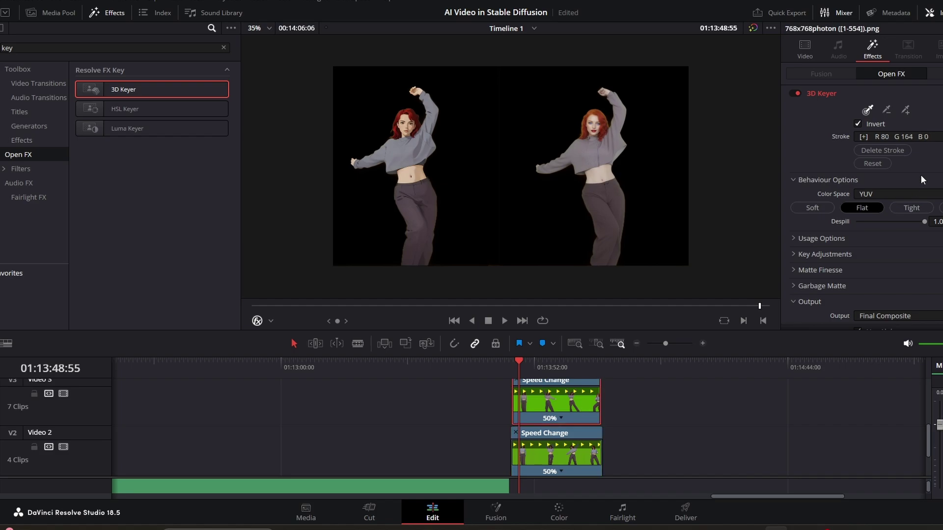
pyautogui.click(576, 445)
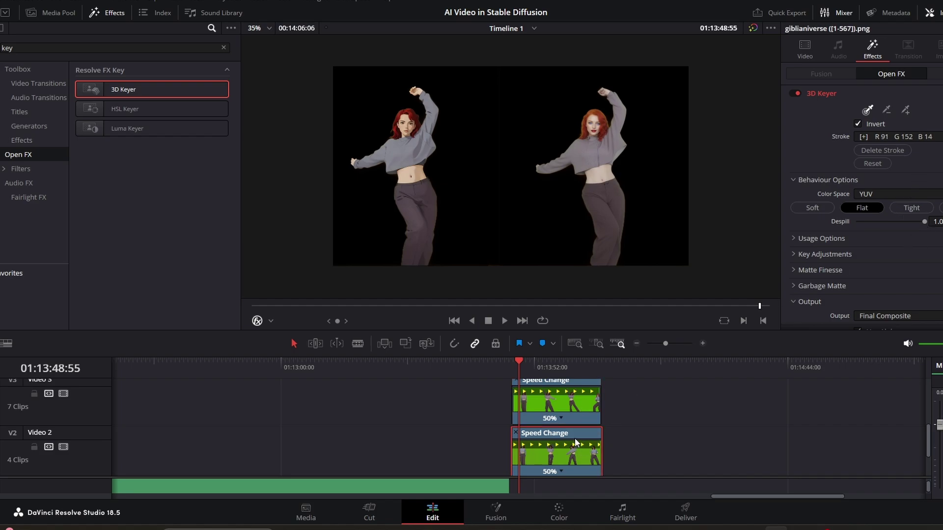
pyautogui.click(564, 408)
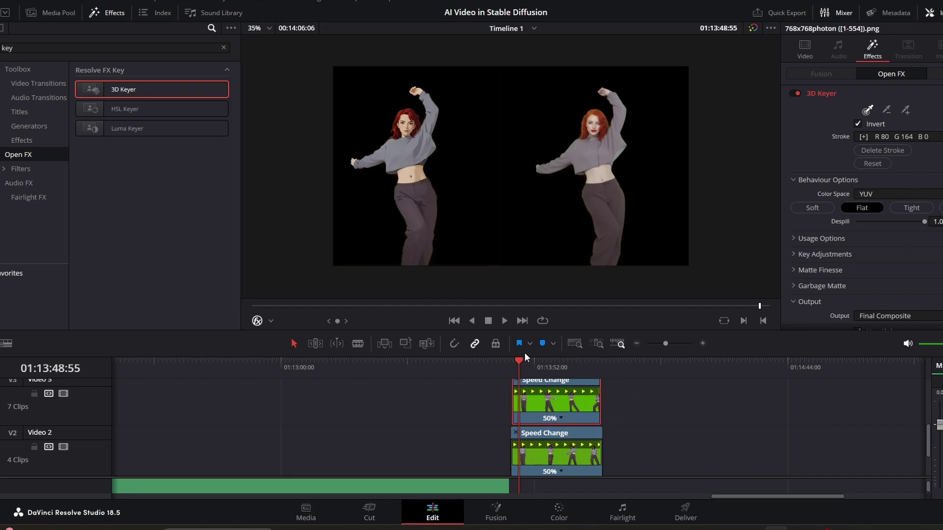
pyautogui.press('space')
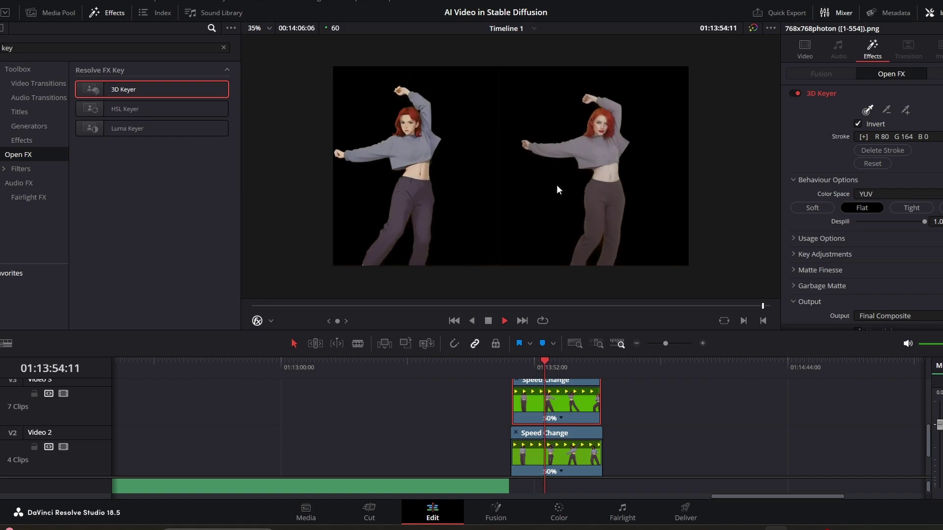
pyautogui.press('space')
# Enable the Video 1 track, add the street video pexels_videos_4698 (1080p).mp4 after the meadow clip, and preview the composite
pyautogui.scroll(-2, 604, 408)
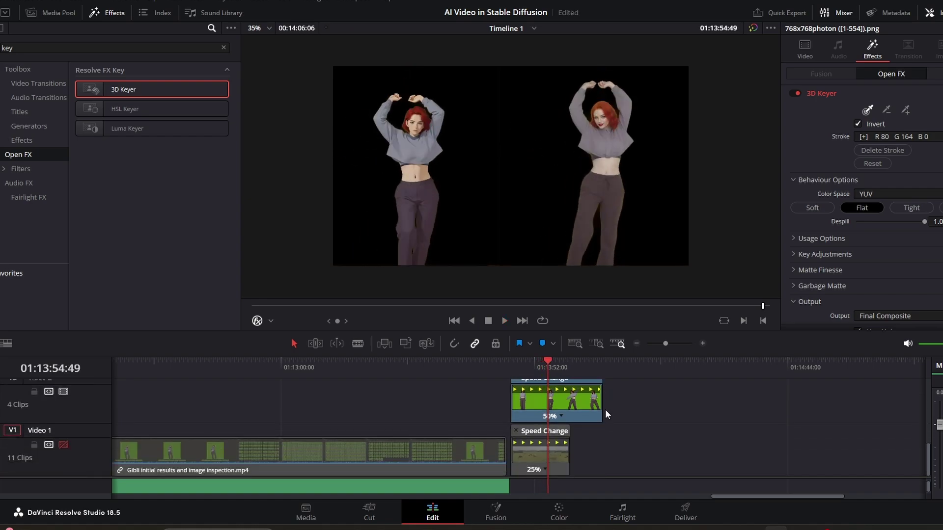
pyautogui.click(63, 444)
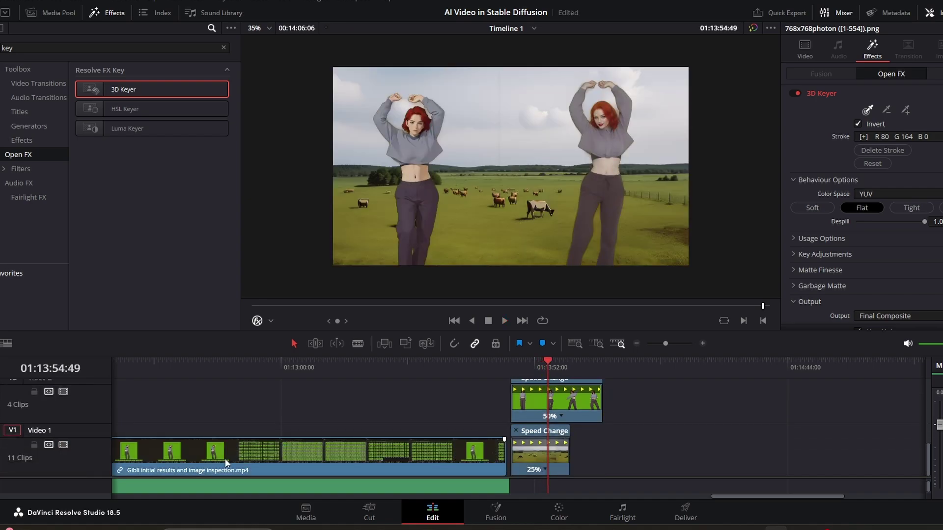
pyautogui.moveTo(555, 457); pyautogui.dragTo(557, 457)
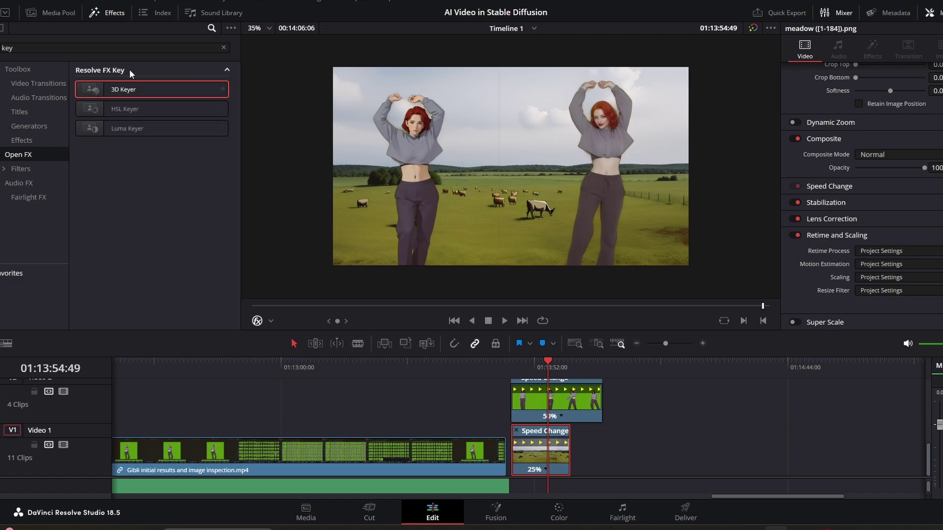
pyautogui.click(52, 12)
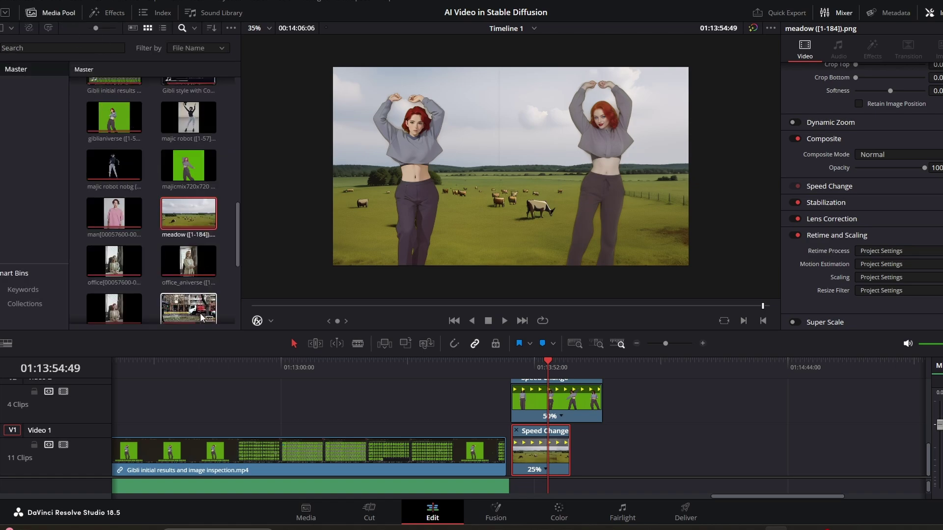
pyautogui.moveTo(189, 308); pyautogui.dragTo(589, 461)
pyautogui.press('space')
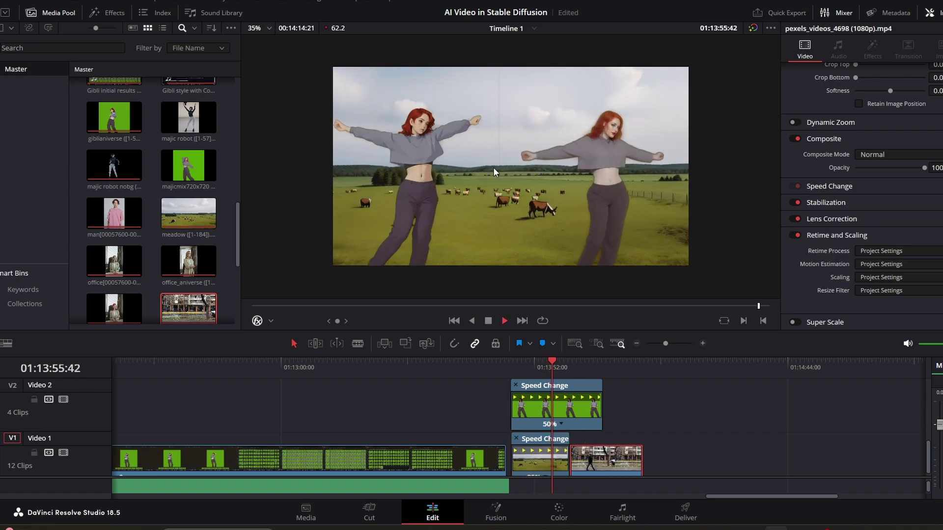
pyautogui.press('space')
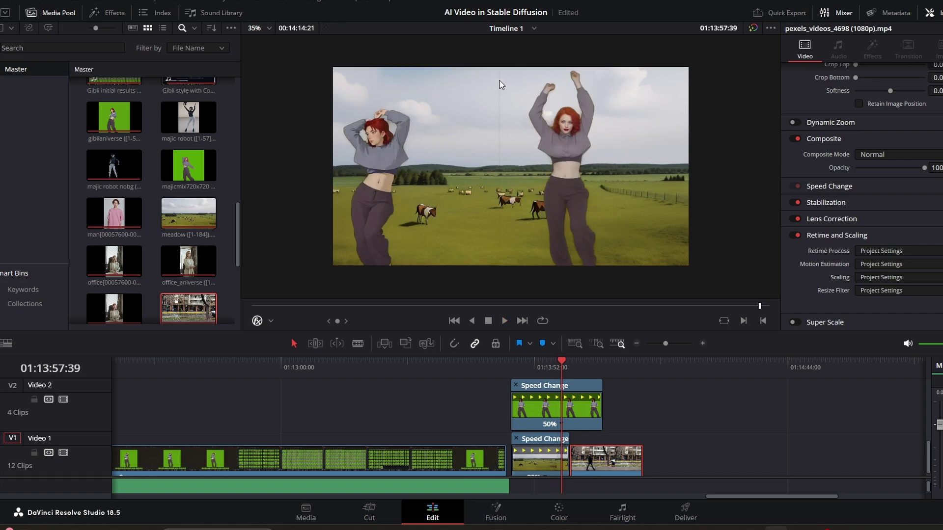
# Save the project and adjust the left cropping of the giblianiverse clip on Video 2
pyautogui.hotkey('ctrl', 's')
pyautogui.click(579, 415)
pyautogui.scroll(5, 877, 133)
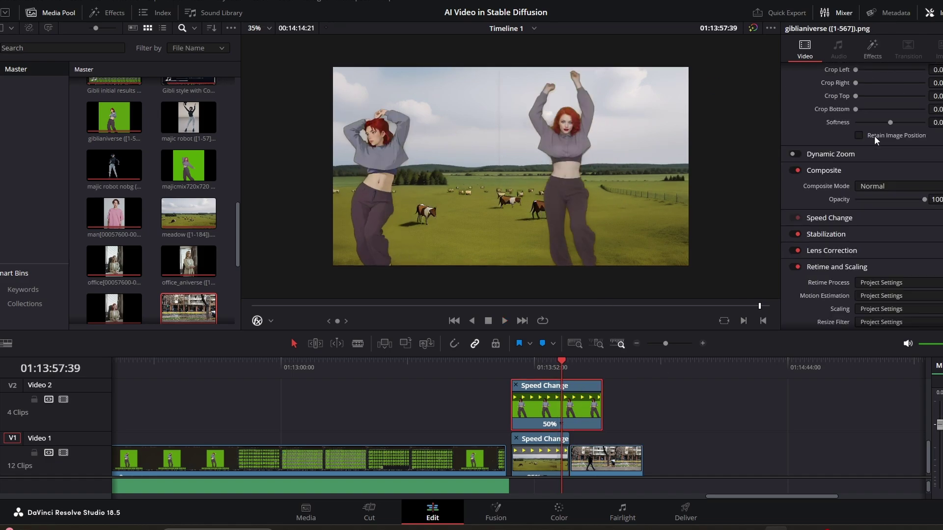
pyautogui.moveTo(856, 217); pyautogui.dragTo(854, 219)
# Play back the two keyed dancers over the street background and over the meadow background
pyautogui.click(626, 459)
pyautogui.press('space')
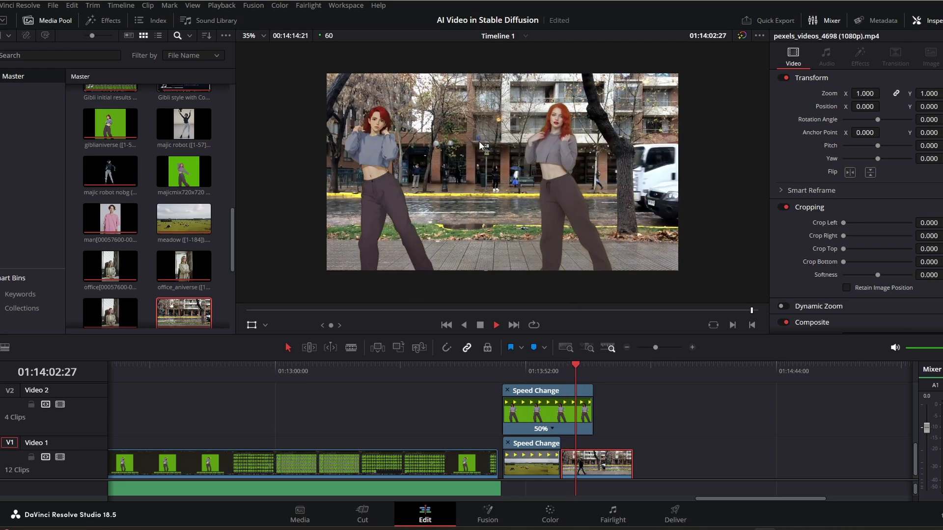
pyautogui.press('space')
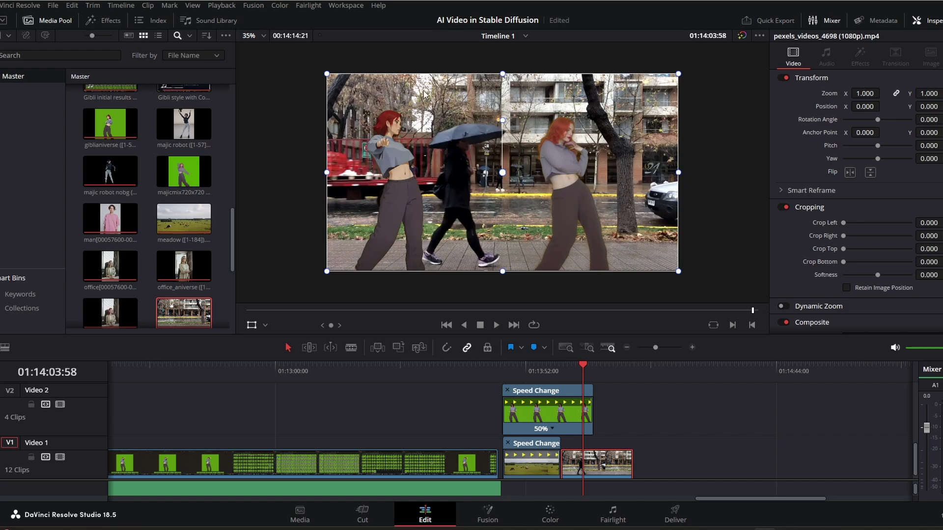
pyautogui.press('space')
pyautogui.press('space')
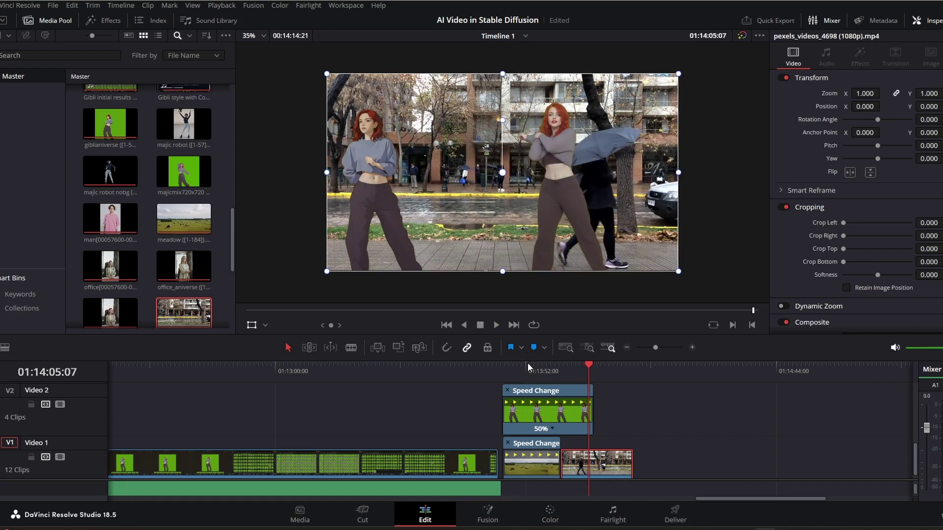
pyautogui.click(527, 365)
pyautogui.press('space')
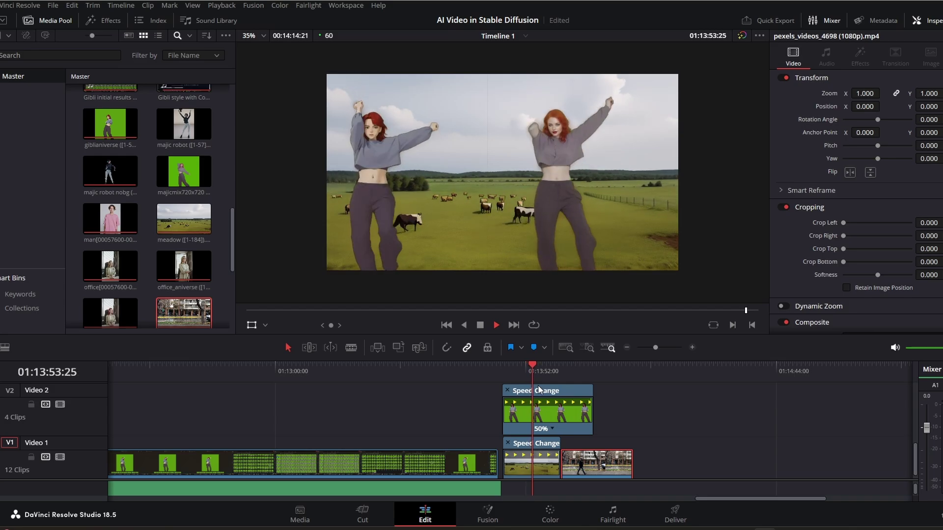
pyautogui.press('space')
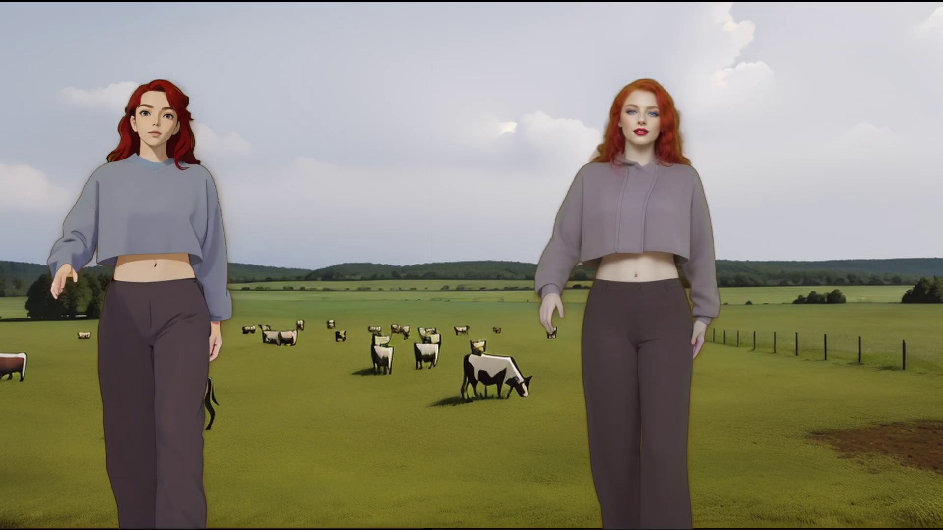
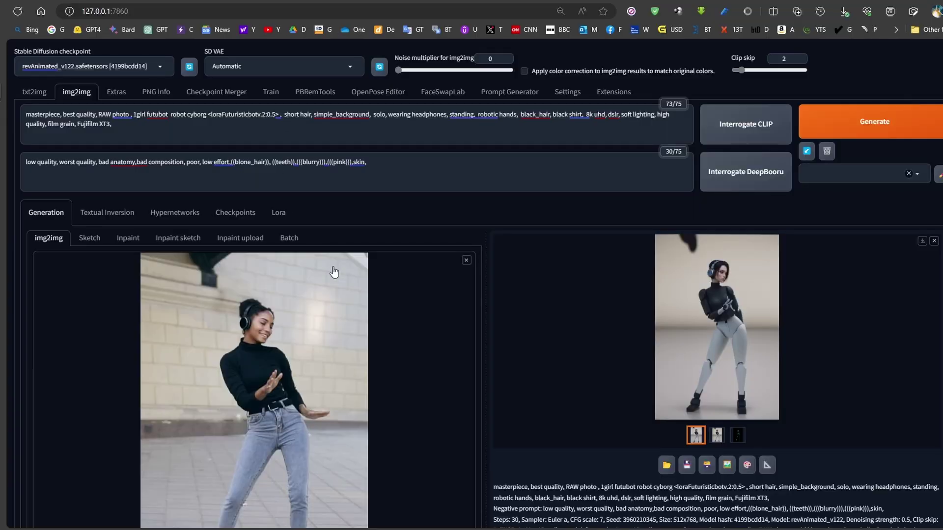
# In Stable Diffusion, review the revAnimated_v122 img2img robot setup: source image, size, denoising strength, seed, and ADetailer prompts
pyautogui.scroll(-3, 334, 272)
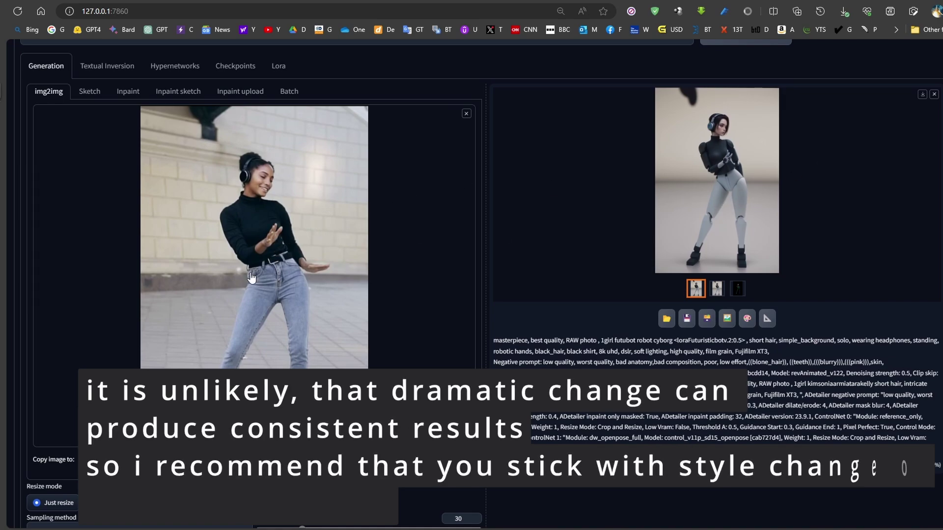
pyautogui.scroll(1, 712, 186)
pyautogui.scroll(-7, 467, 248)
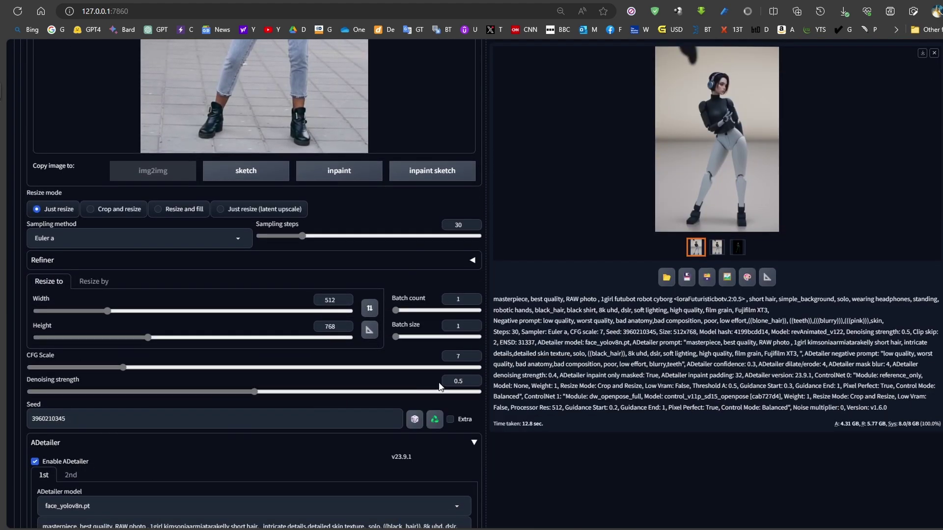
pyautogui.scroll(-1, 465, 382)
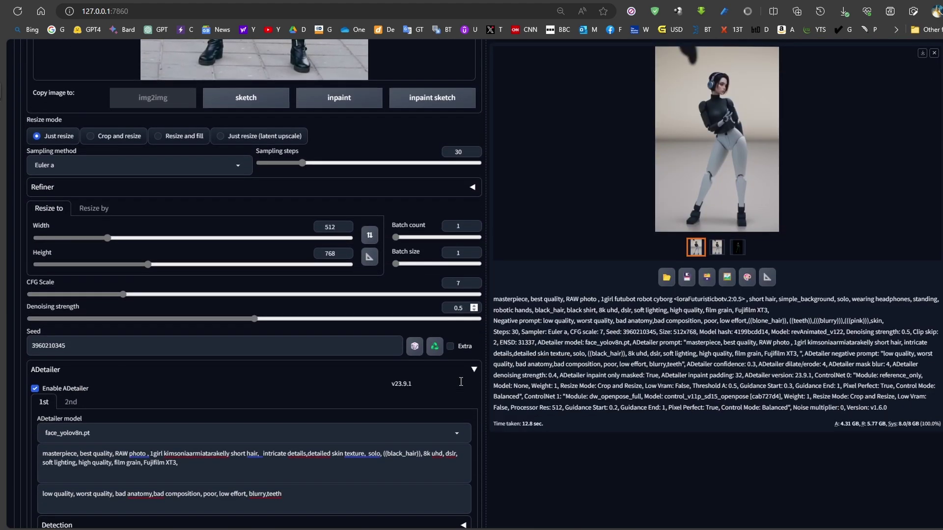
pyautogui.scroll(9, 343, 390)
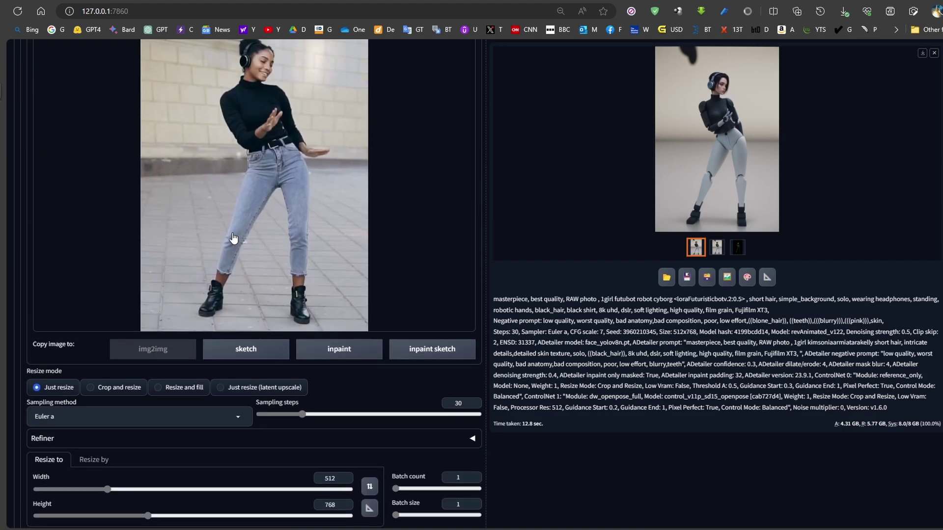
pyautogui.scroll(2, 638, 243)
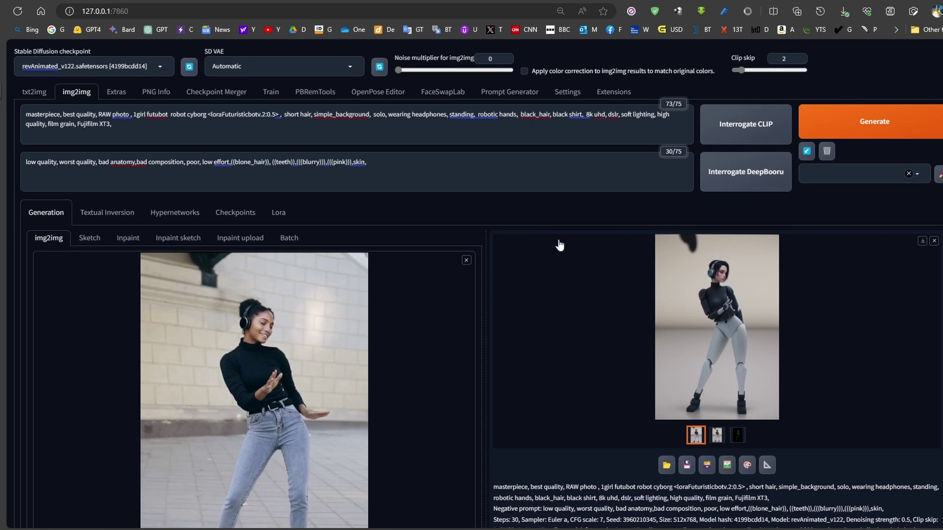
# Review the futubot robot cyborg prompt, the img2img settings, and the ADetailer face prompt and inpainting settings
pyautogui.moveTo(226, 130); pyautogui.dragTo(17, 118)
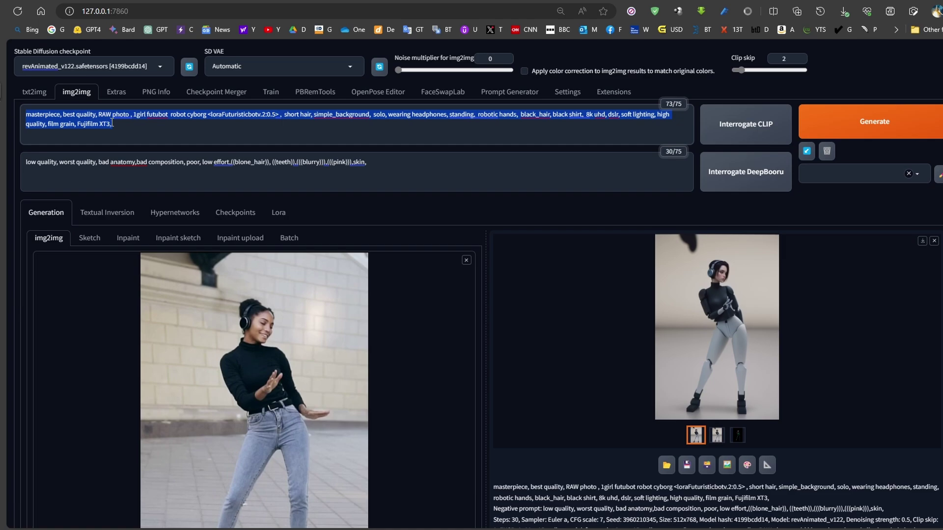
pyautogui.click(139, 126)
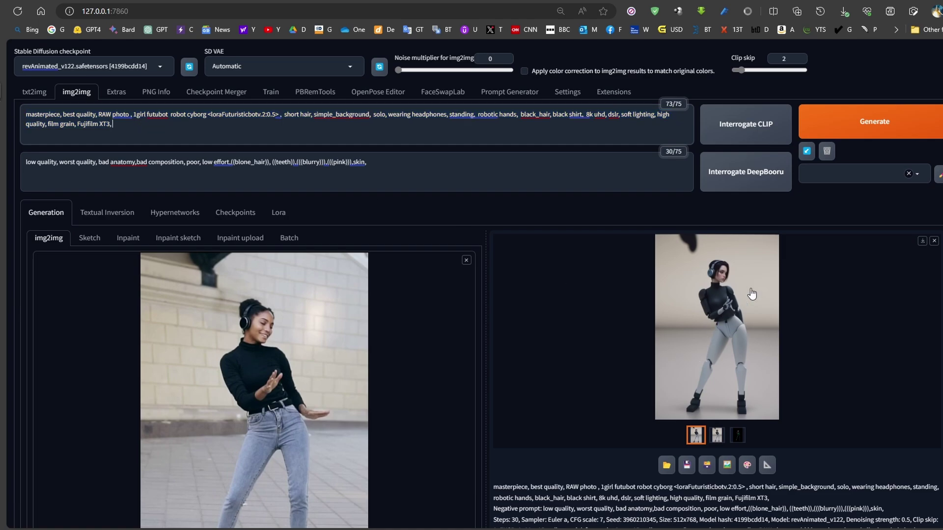
pyautogui.hotkey('ctrl', 'a')
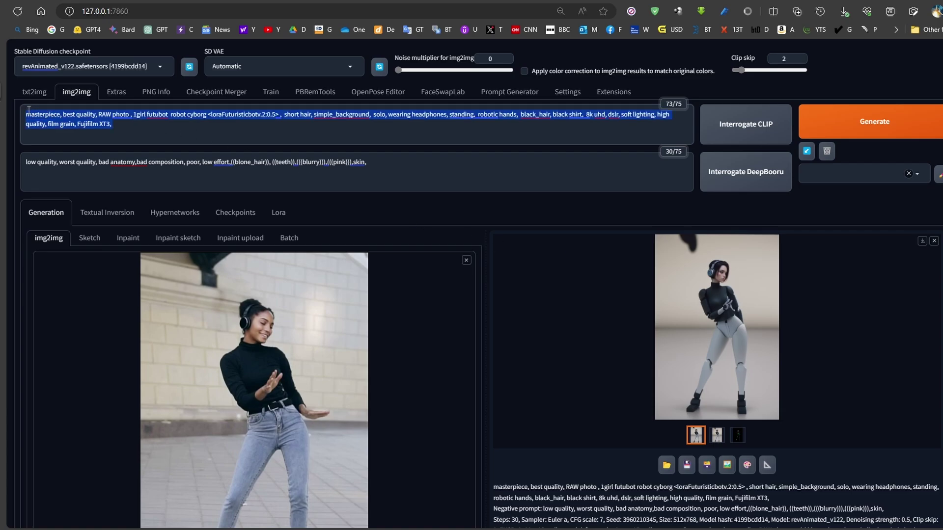
pyautogui.scroll(-10, 496, 223)
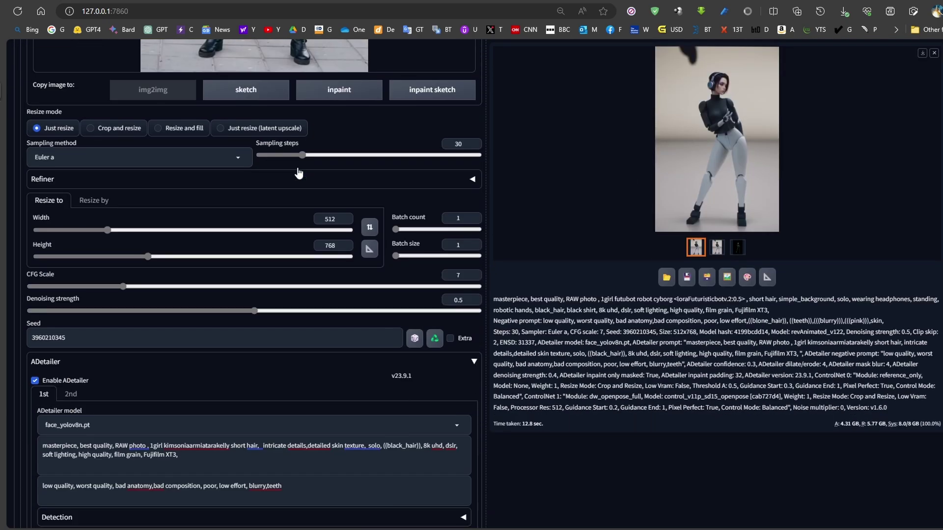
pyautogui.scroll(9, 496, 224)
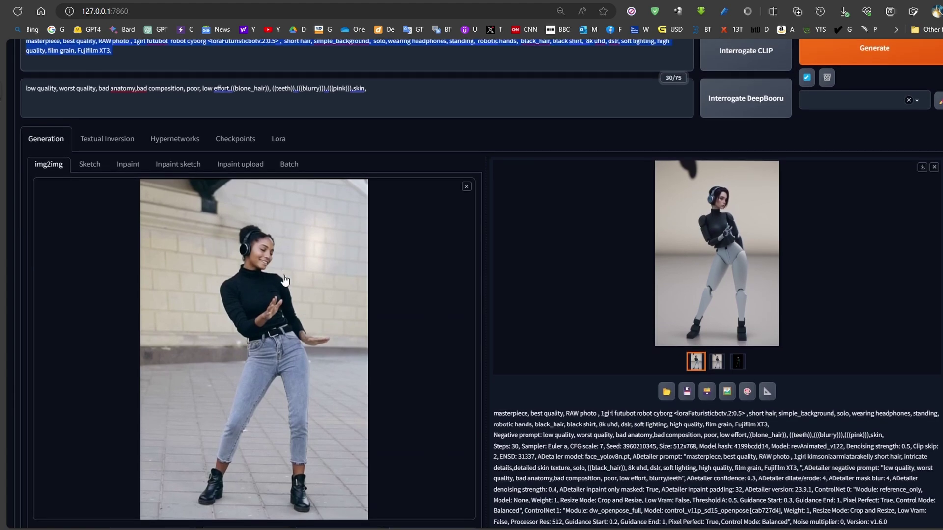
pyautogui.scroll(-10, 356, 400)
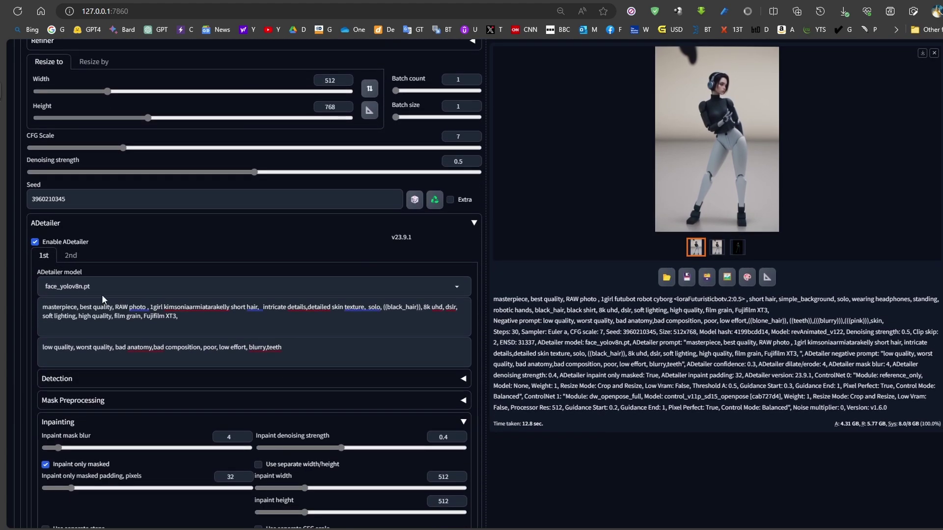
pyautogui.click(213, 323)
pyautogui.hotkey('ctrl', 'a')
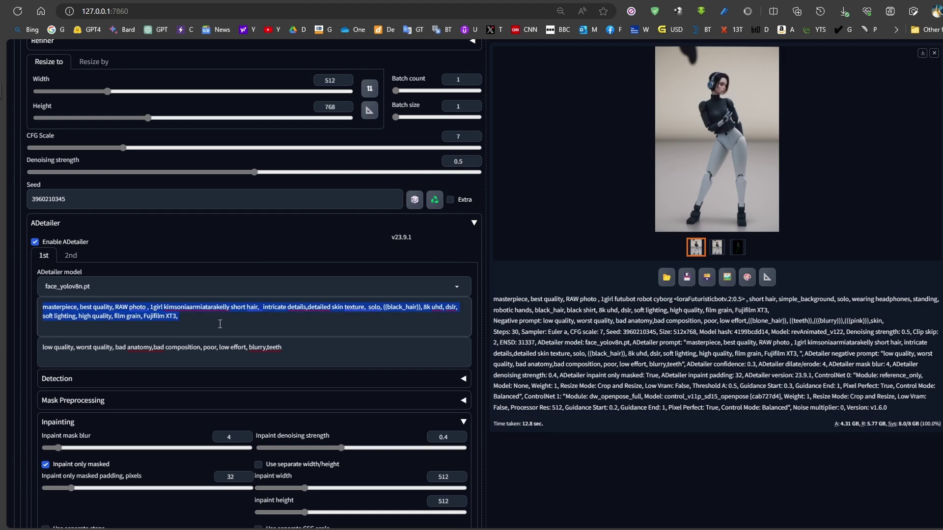
pyautogui.scroll(-2, 197, 355)
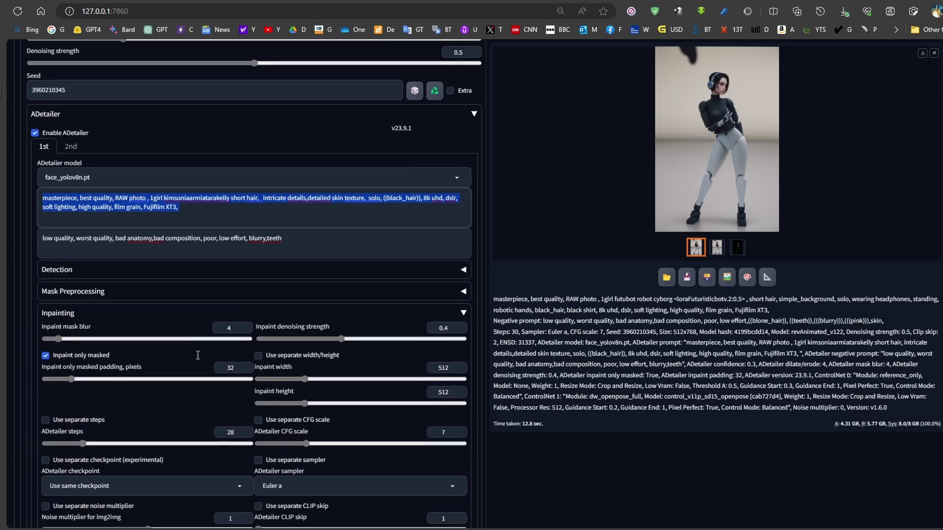
pyautogui.scroll(-8, 197, 355)
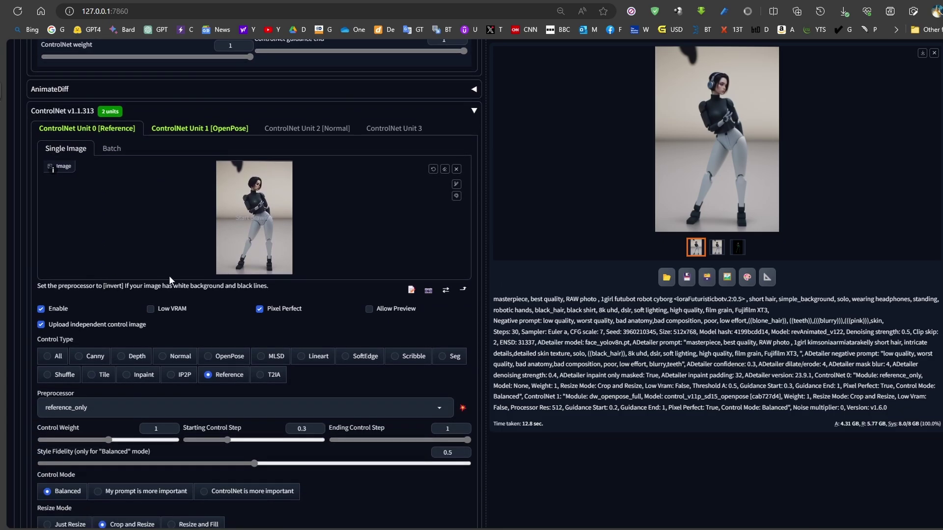
# Examine ControlNet Unit 0's independent reference image, reference_only preprocessor, starting control step and control mode alongside the generated robot image
pyautogui.scroll(15, 185, 290)
pyautogui.scroll(10, 283, 203)
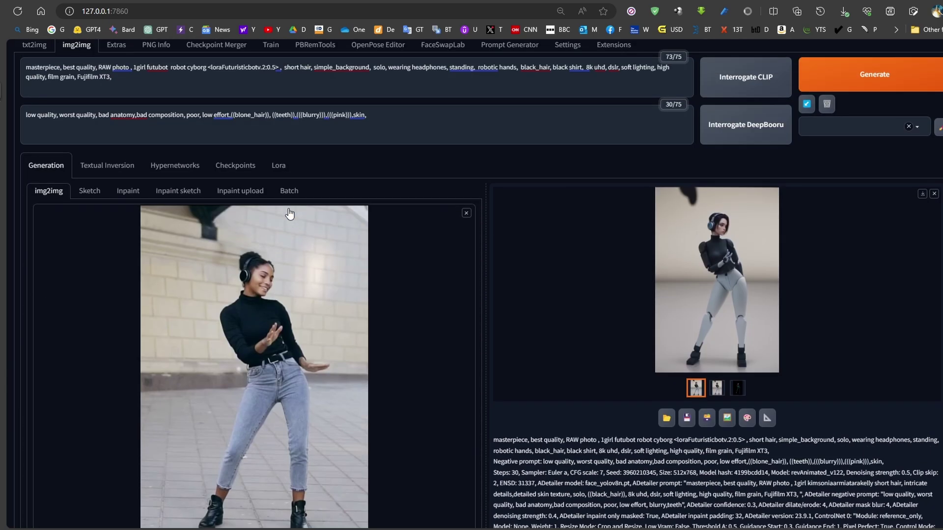
pyautogui.scroll(-17, 730, 319)
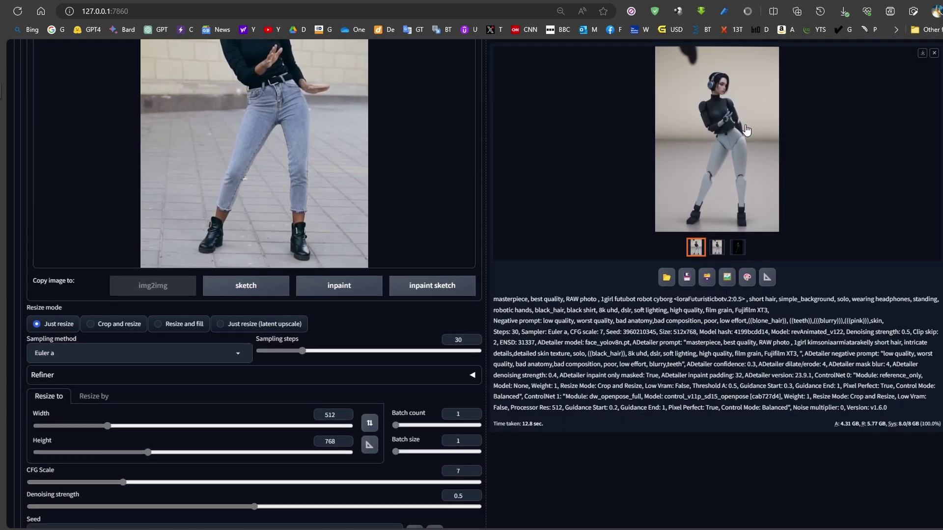
pyautogui.scroll(-9, 741, 124)
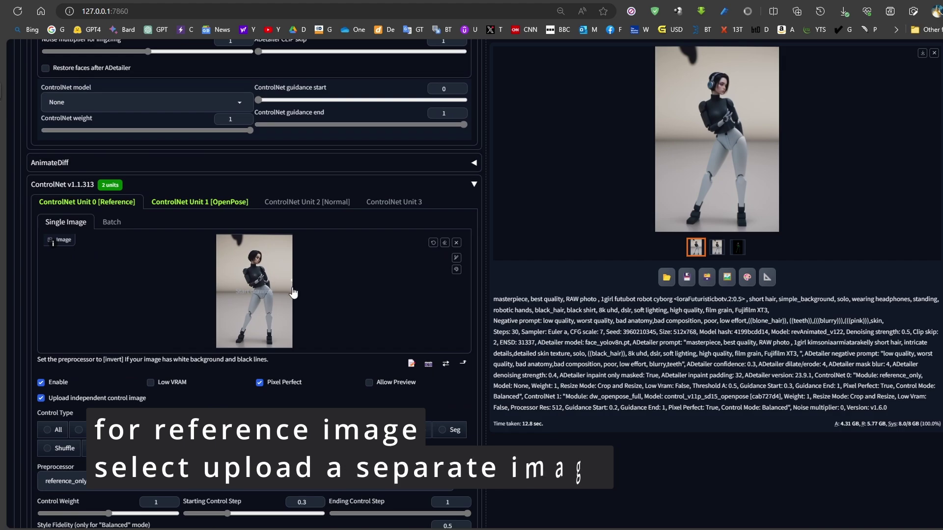
pyautogui.moveTo(745, 138); pyautogui.dragTo(255, 290)
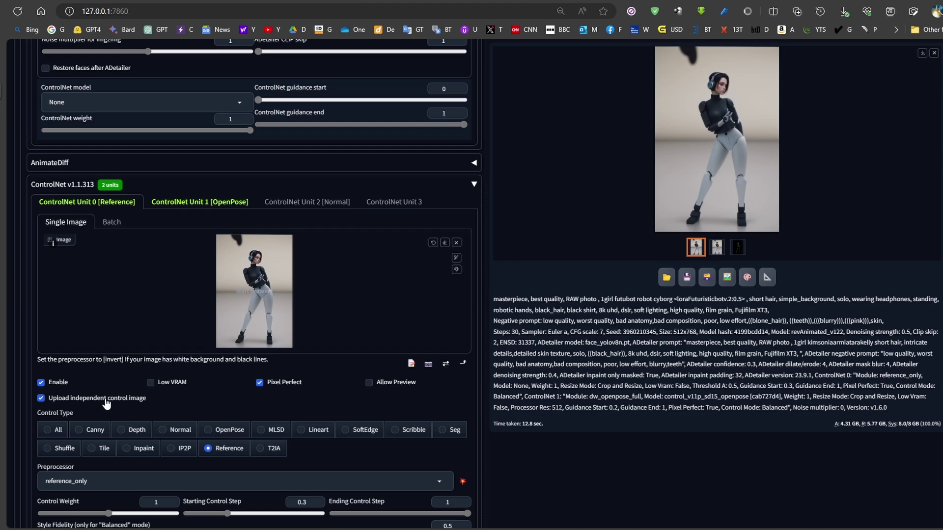
pyautogui.scroll(-3, 106, 404)
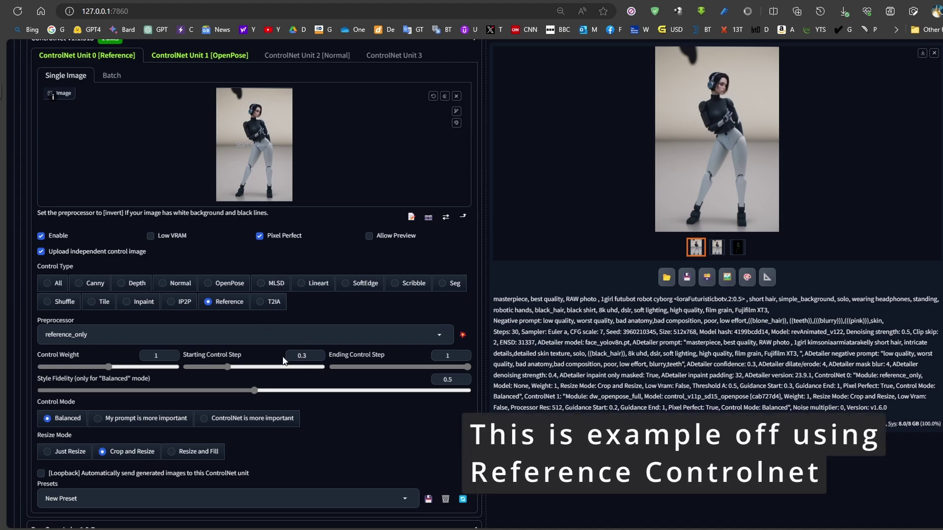
pyautogui.scroll(6, 283, 361)
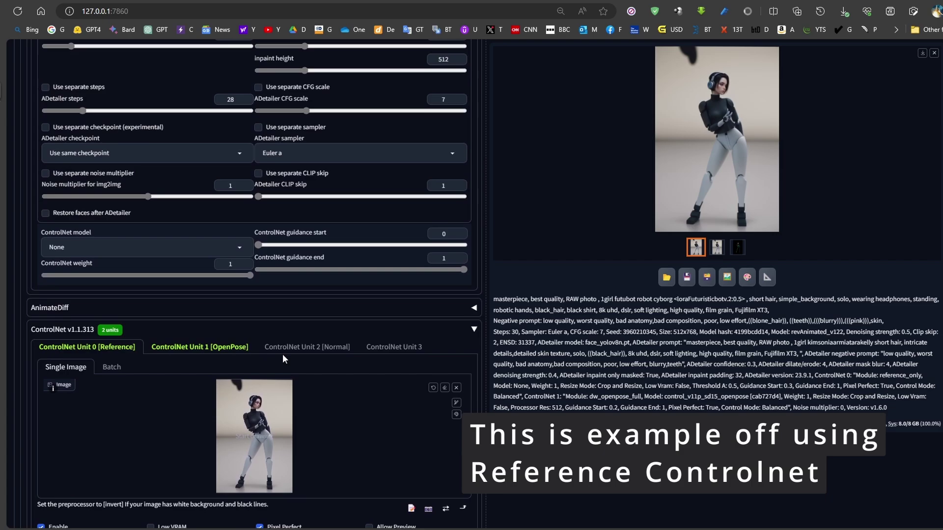
# Check ControlNet Unit 1 (OpenPose) and generate the robot image from the dancer photo with the current img2img settings
pyautogui.click(188, 352)
pyautogui.scroll(4, 582, 275)
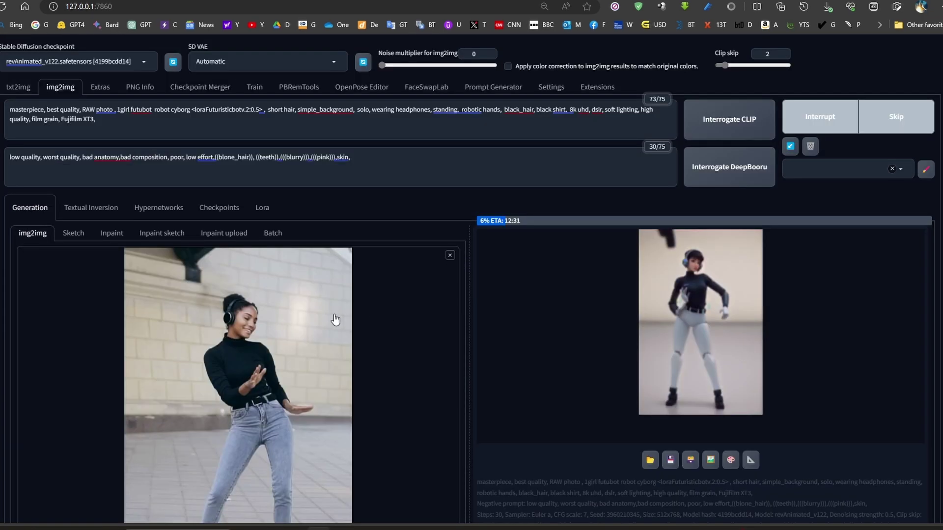
pyautogui.scroll(-2, 324, 311)
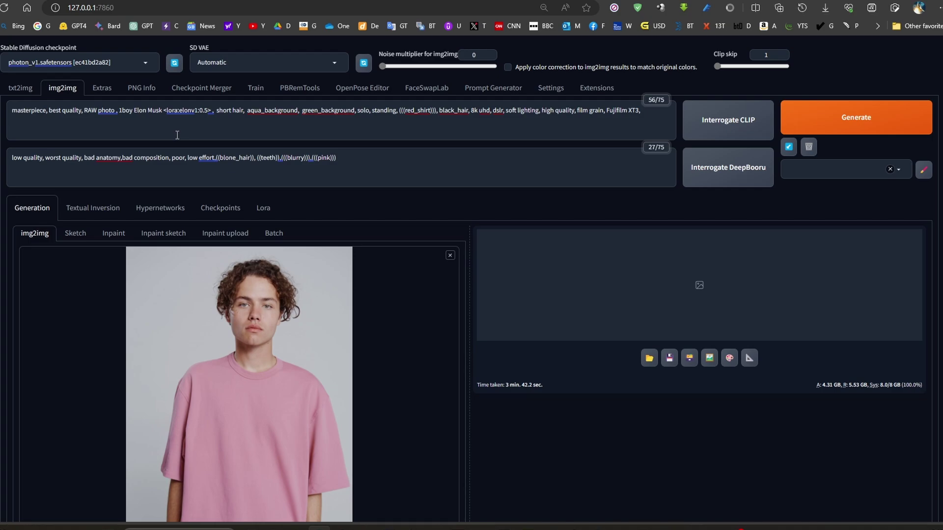
# Review the photon_v1 img2img setup for the pink-shirt photo, including the ADetailer Elon Musk prompt and inpaint denoising strength
pyautogui.scroll(-10, 221, 348)
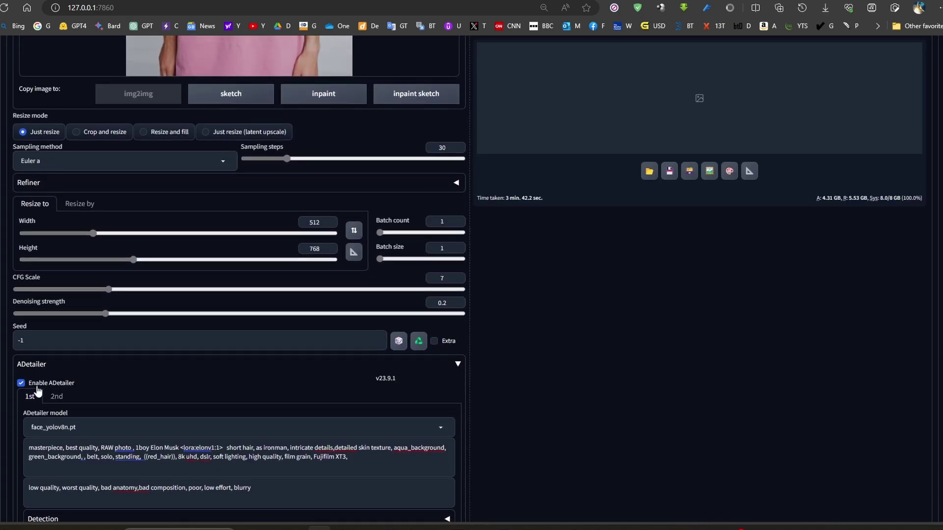
pyautogui.click(378, 464)
pyautogui.hotkey('ctrl', 'a')
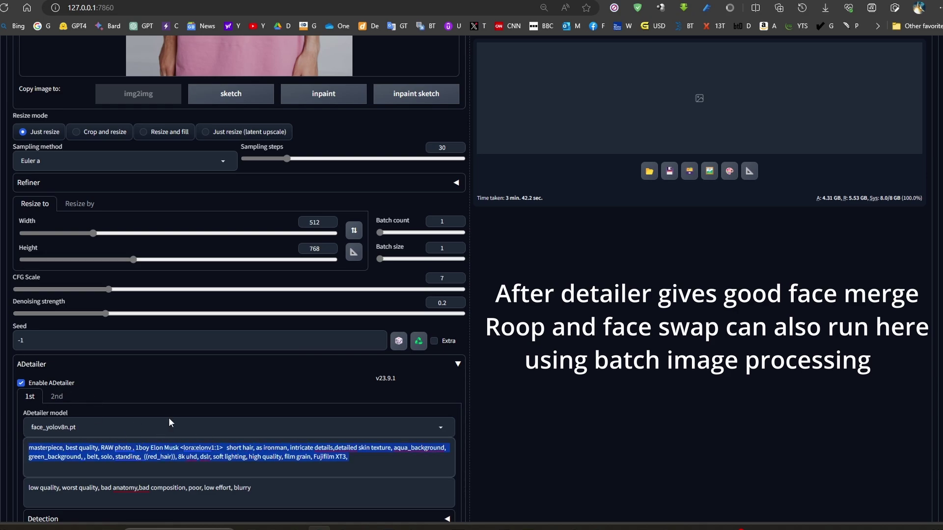
pyautogui.scroll(-6, 169, 417)
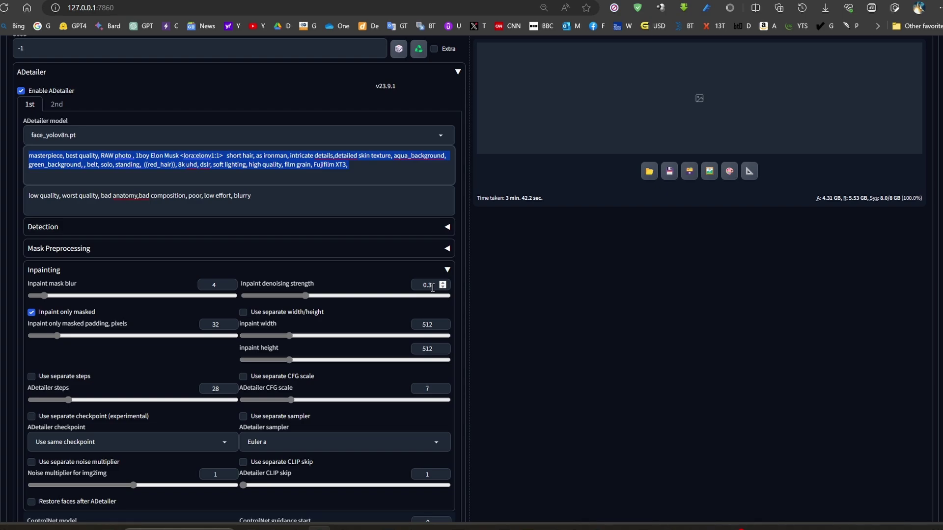
pyautogui.scroll(10, 432, 289)
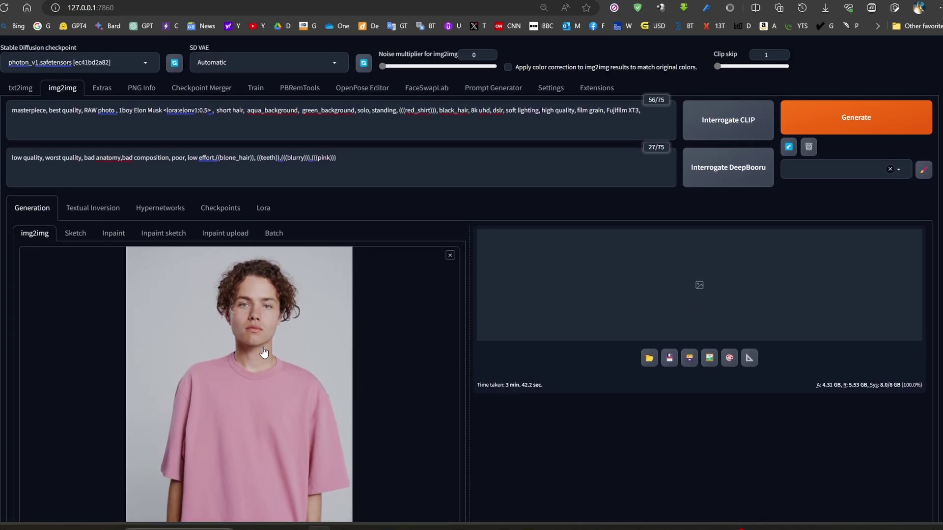
# Set the img2img denoising strength to 0
pyautogui.scroll(-9, 269, 333)
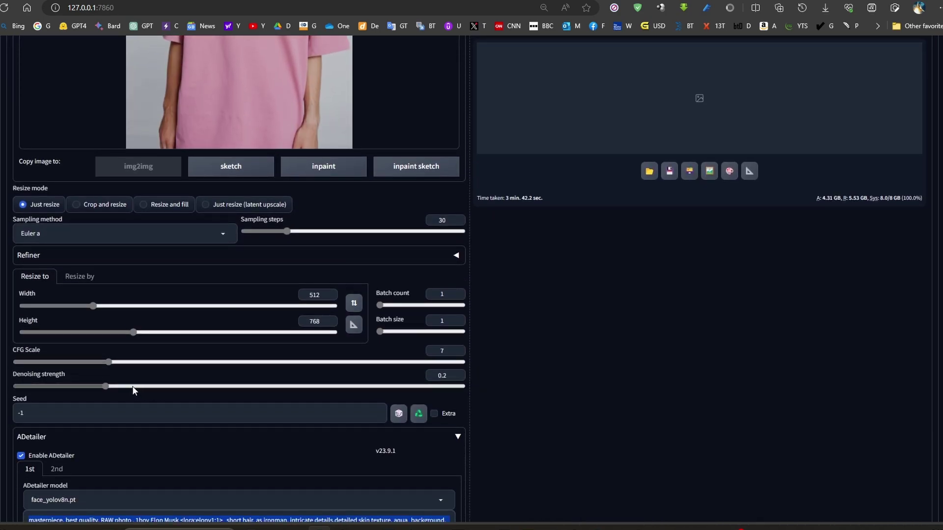
pyautogui.moveTo(108, 387); pyautogui.dragTo(7, 383)
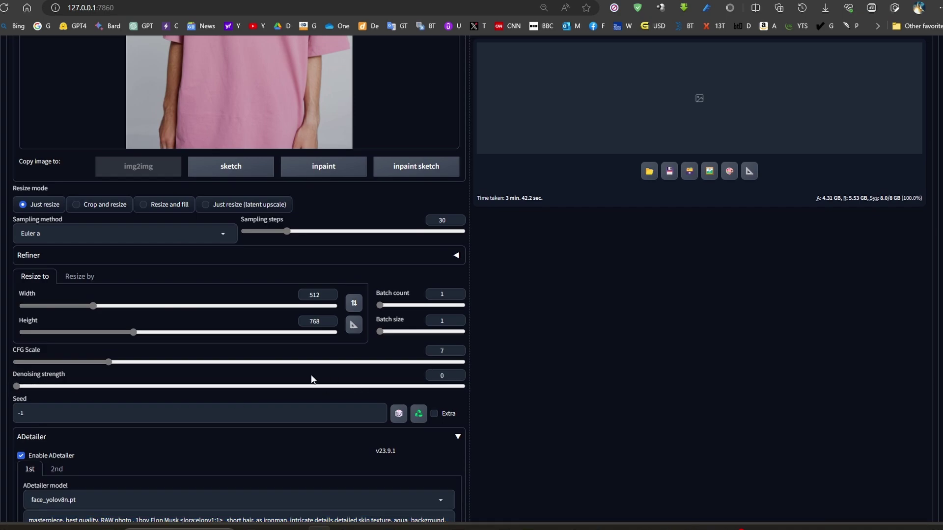
# Generate the pink-shirt image with the Elon Musk face and inspect the result at full size
pyautogui.scroll(9, 361, 369)
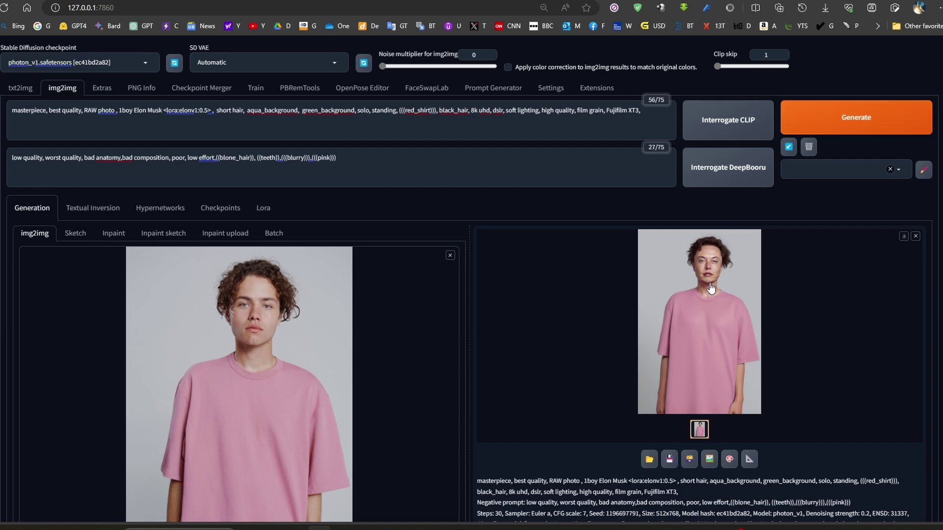
pyautogui.click(699, 319)
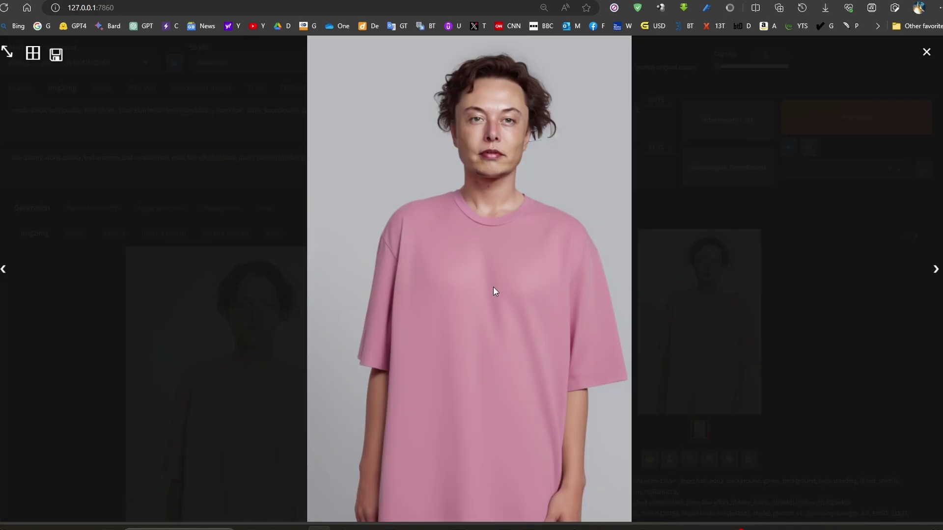
pyautogui.click(529, 177)
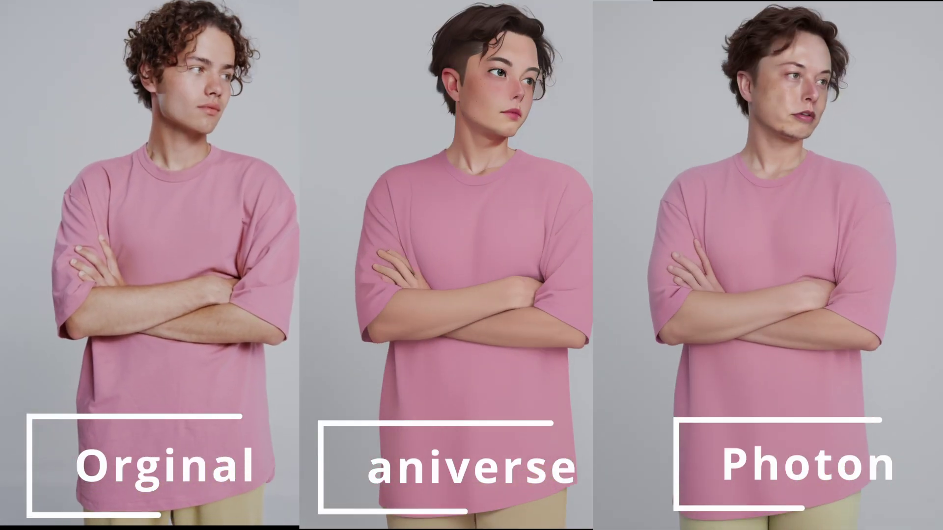